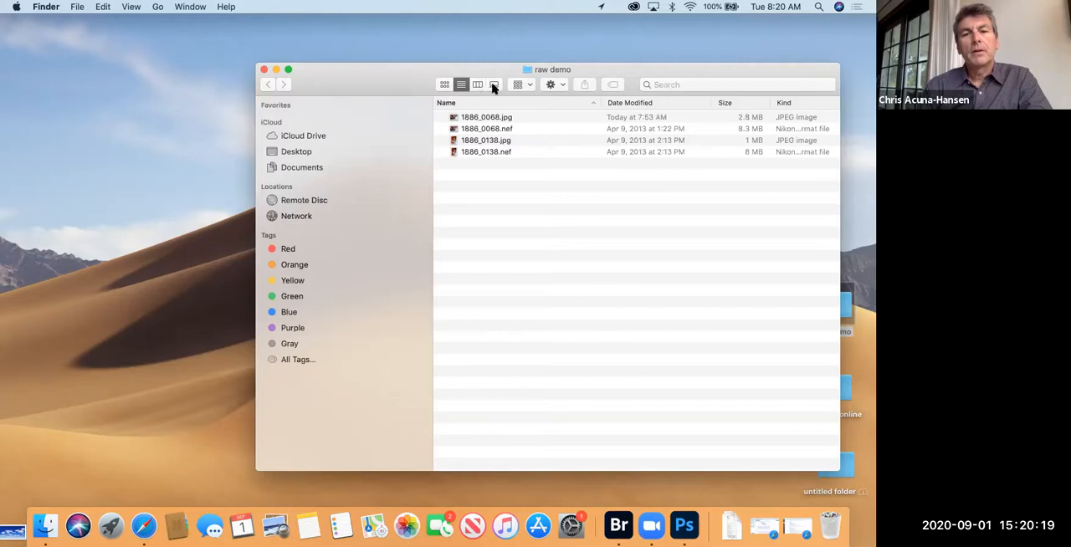
# Step: Show the raw demo folder in gallery view and enlarge its window for larger image previews
pyautogui.click(495, 85)
pyautogui.moveTo(377, 69); pyautogui.dragTo(282, 56)
pyautogui.moveTo(743, 456); pyautogui.dragTo(786, 486)
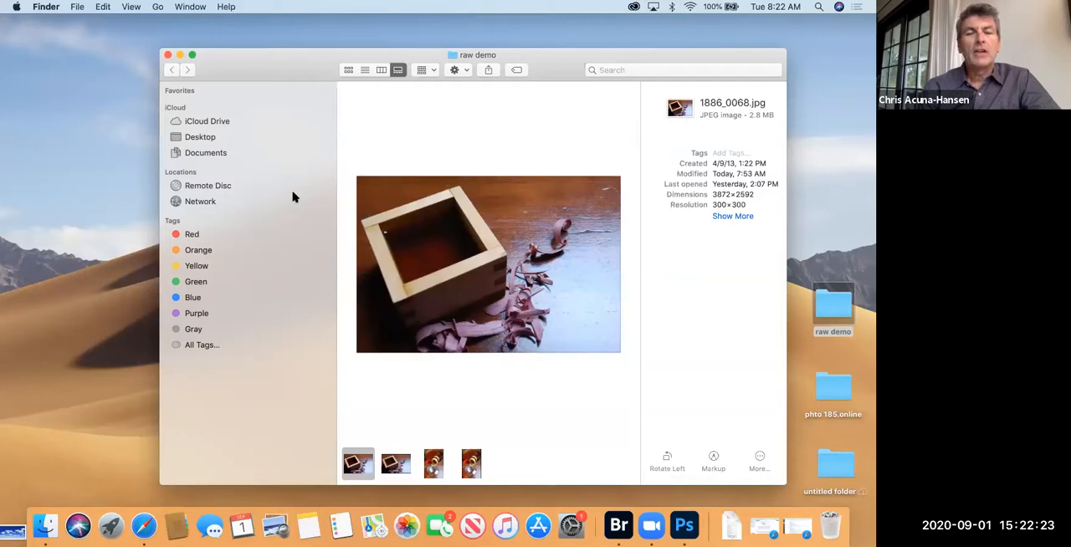
# Step: Compare the gallery previews and file details of 1886_0068.jpg, 1886_0138.jpg and 1886_0138.nef
pyautogui.click(587, 376)
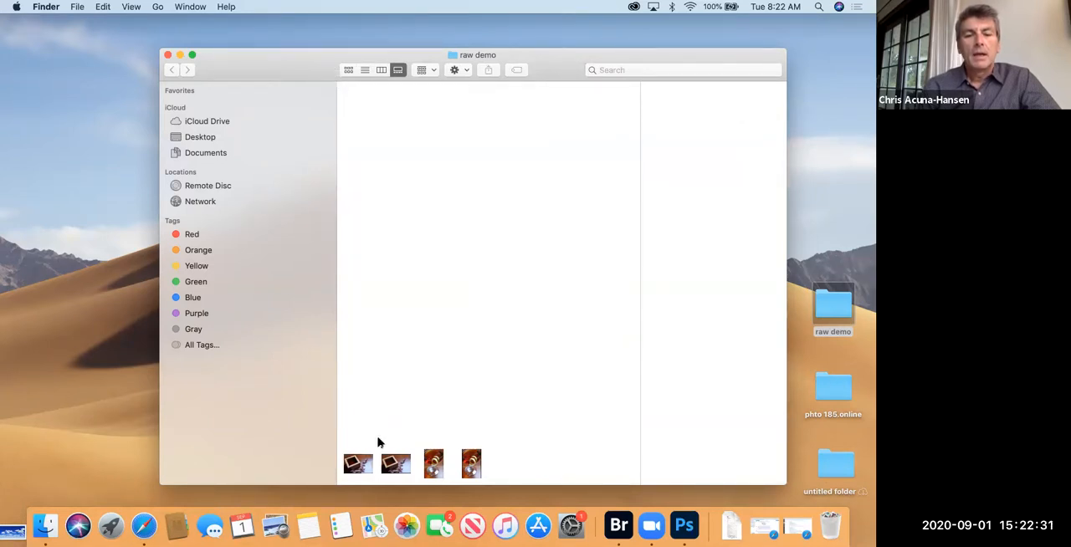
pyautogui.click(366, 462)
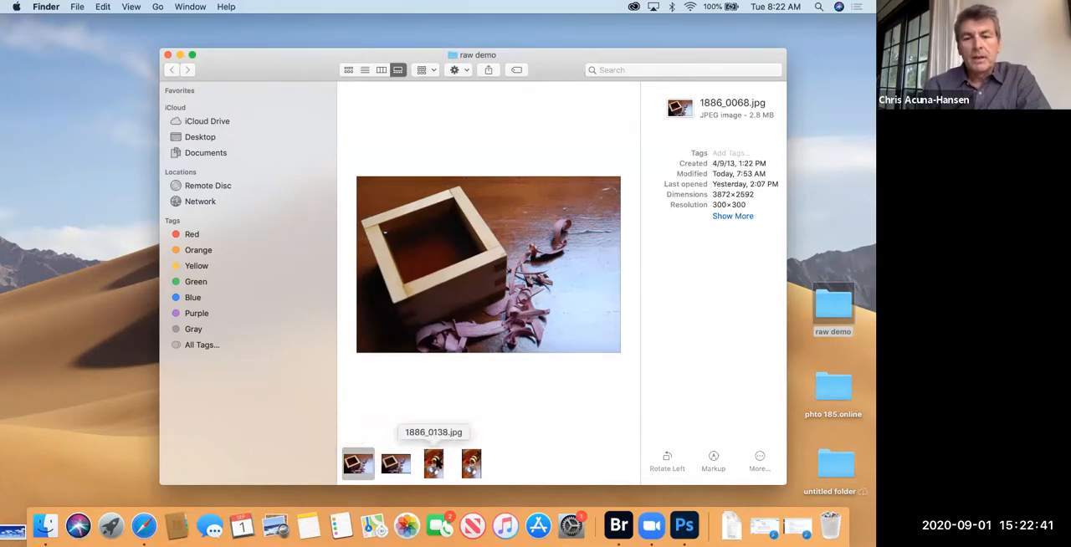
pyautogui.click(436, 465)
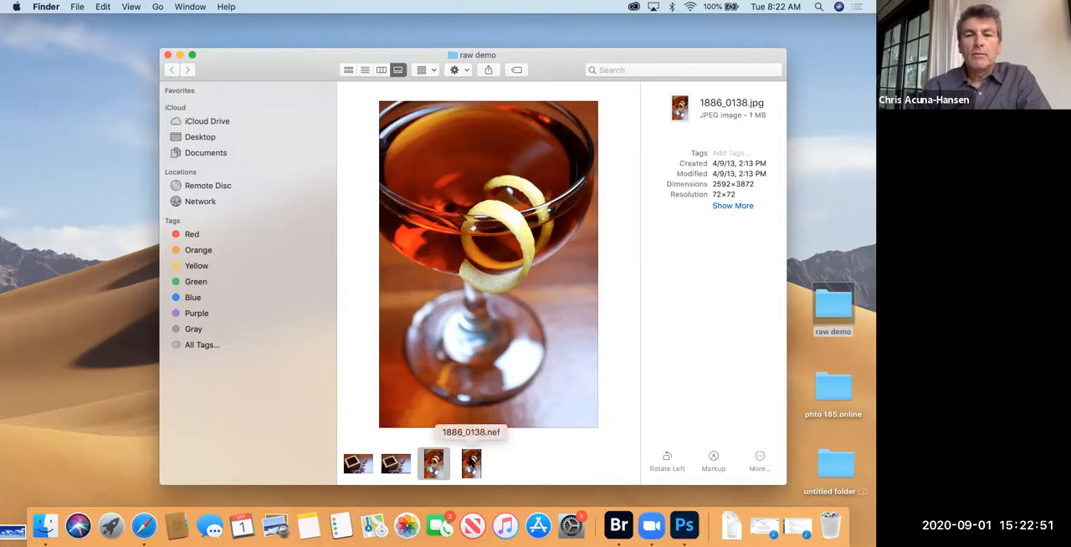
pyautogui.click(471, 462)
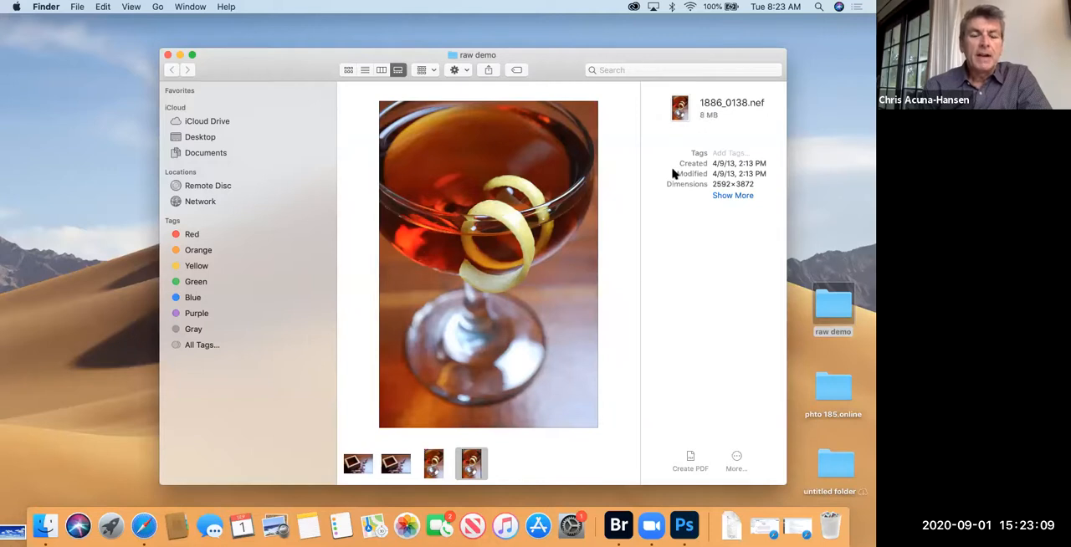
pyautogui.click(433, 466)
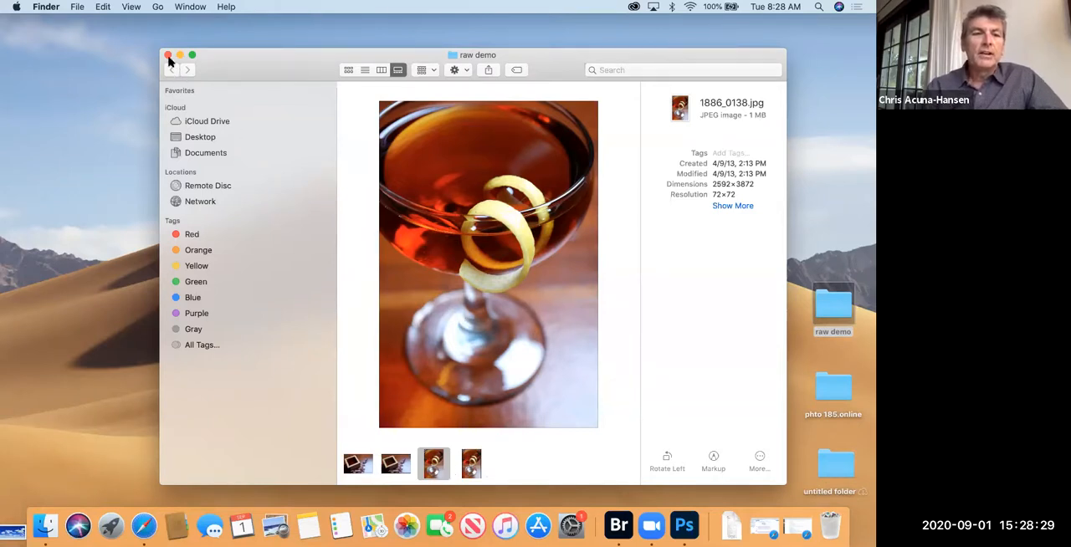
# Step: Switch to Adobe Bridge with the raw demo folder opened in it, and adjust the Bridge window's size and position
pyautogui.moveTo(166, 52); pyautogui.dragTo(168, 59)
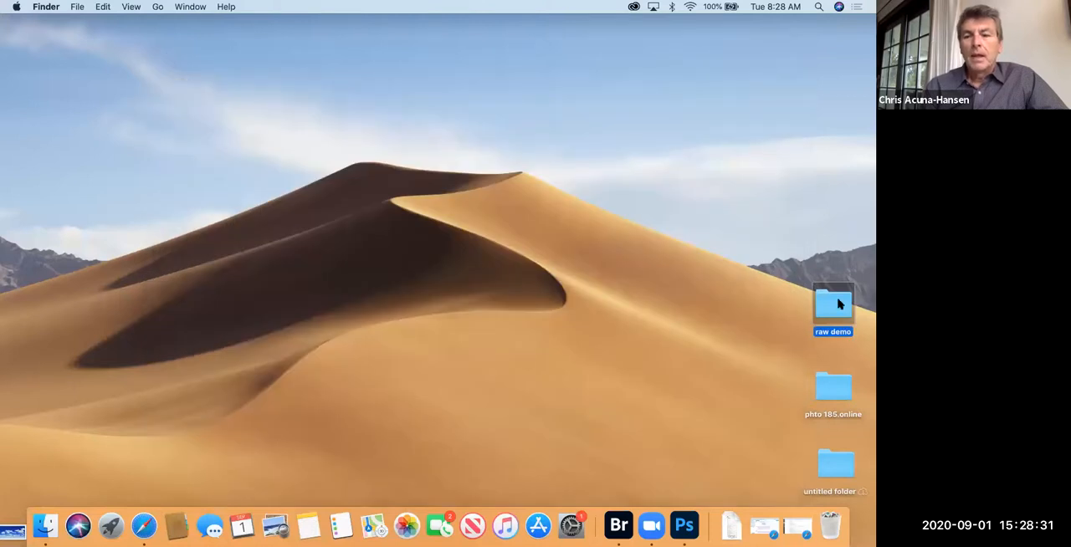
pyautogui.moveTo(818, 310); pyautogui.dragTo(620, 524)
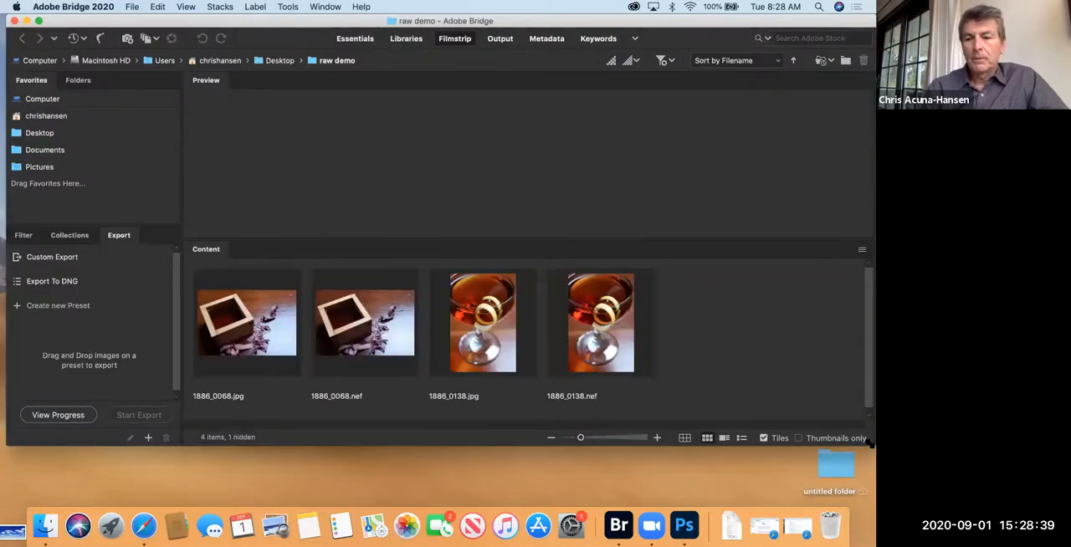
pyautogui.moveTo(871, 445); pyautogui.dragTo(859, 475)
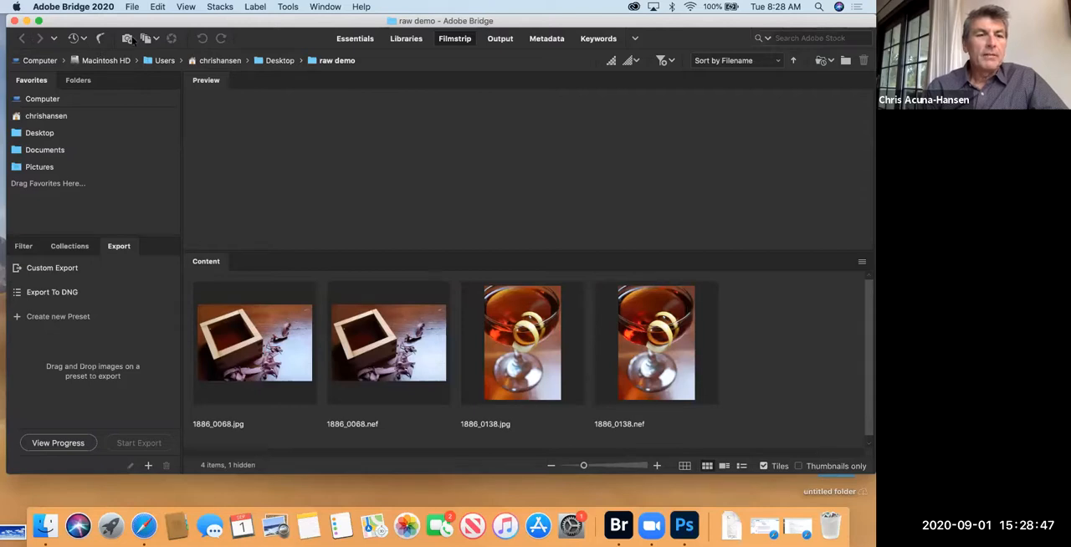
pyautogui.moveTo(109, 24); pyautogui.dragTo(102, 42)
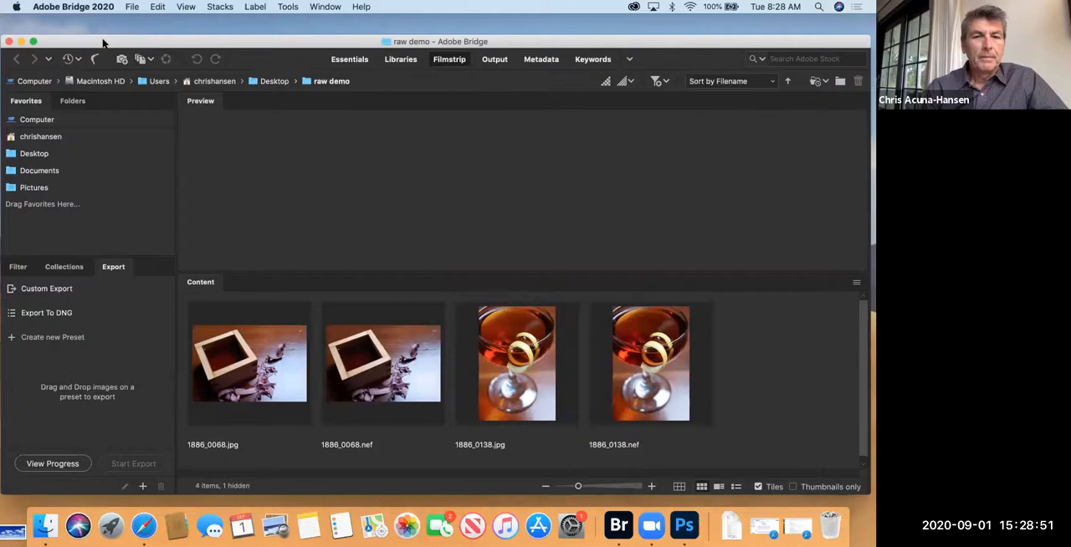
# Step: Try the Essentials and Libraries workspaces, return to Filmstrip, and enlarge its preview area above the thumbnails
pyautogui.click(350, 64)
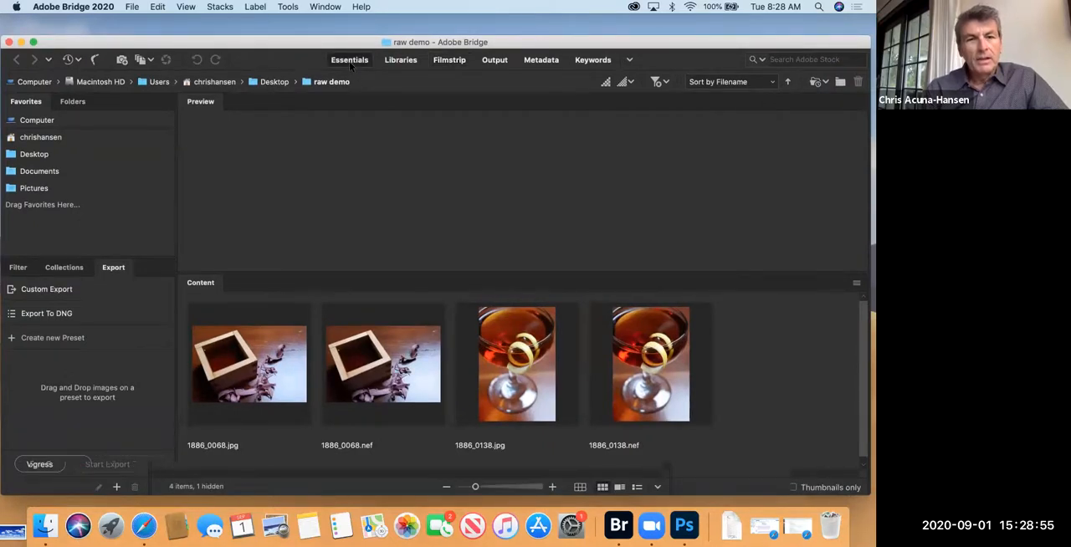
pyautogui.click(402, 62)
pyautogui.click(450, 60)
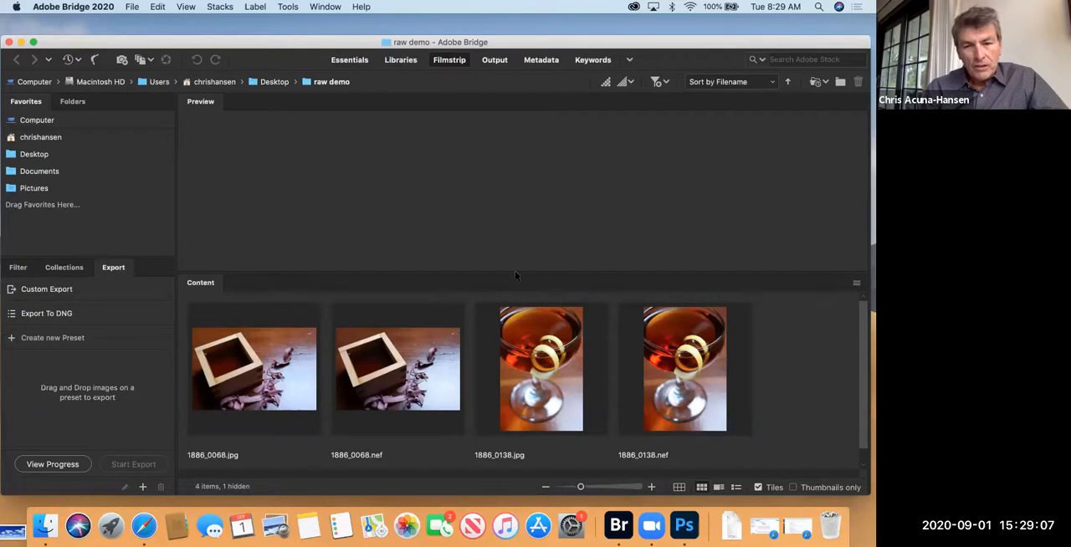
pyautogui.moveTo(516, 273); pyautogui.dragTo(516, 345)
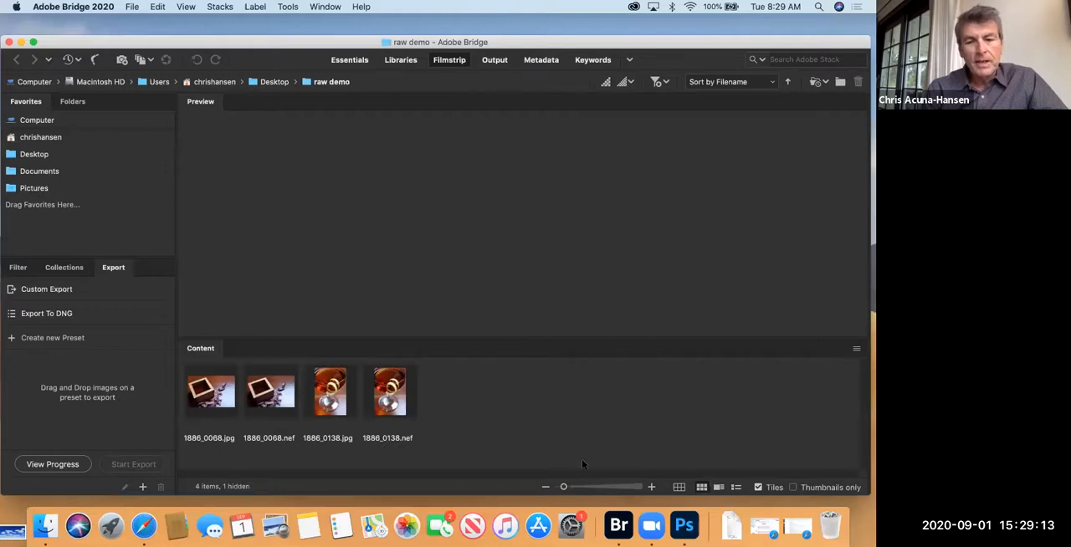
pyautogui.moveTo(569, 487)
pyautogui.mouseDown()
pyautogui.moveTo(594, 489)
pyautogui.moveTo(567, 492)
pyautogui.mouseUp()
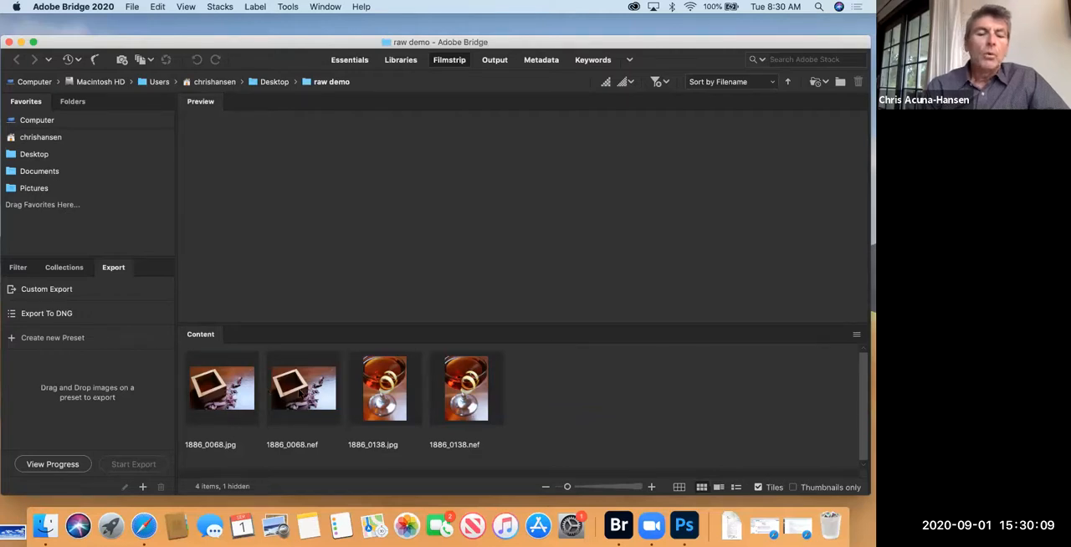
# Step: Open the raw file 1886_0068.nef in Camera Raw
pyautogui.click(300, 393)
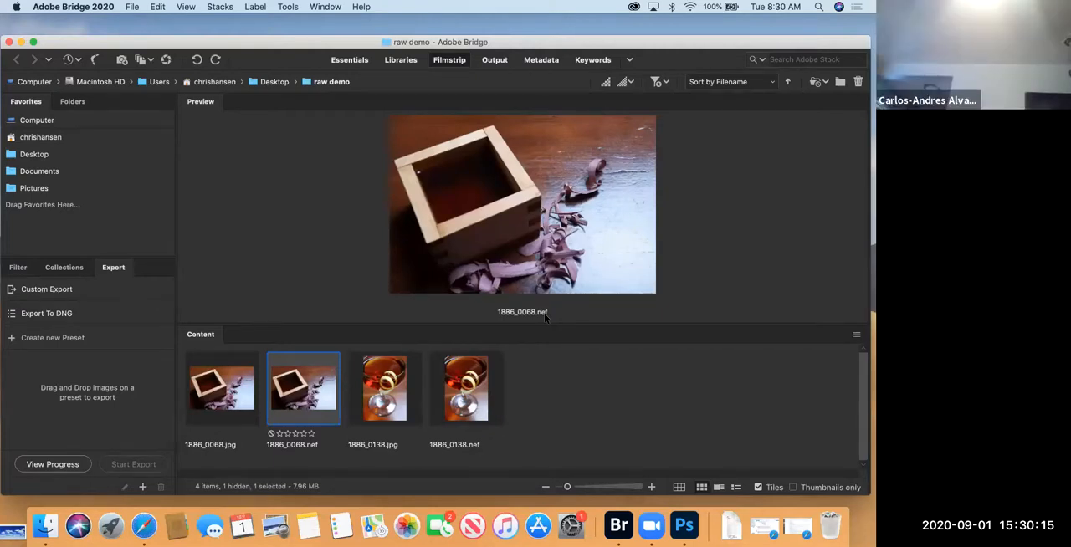
pyautogui.rightClick(482, 474)
pyautogui.click(501, 264)
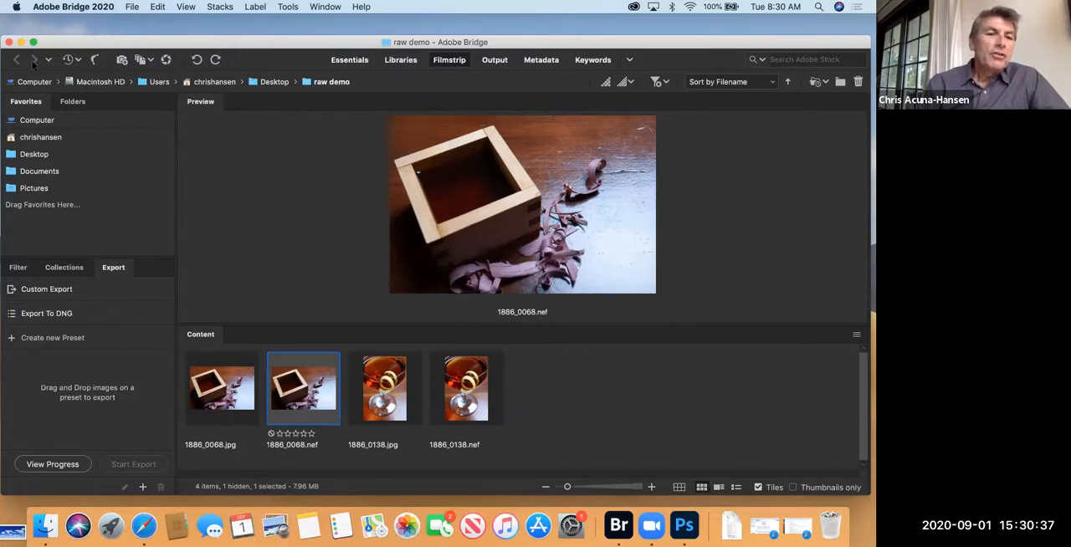
pyautogui.click(166, 60)
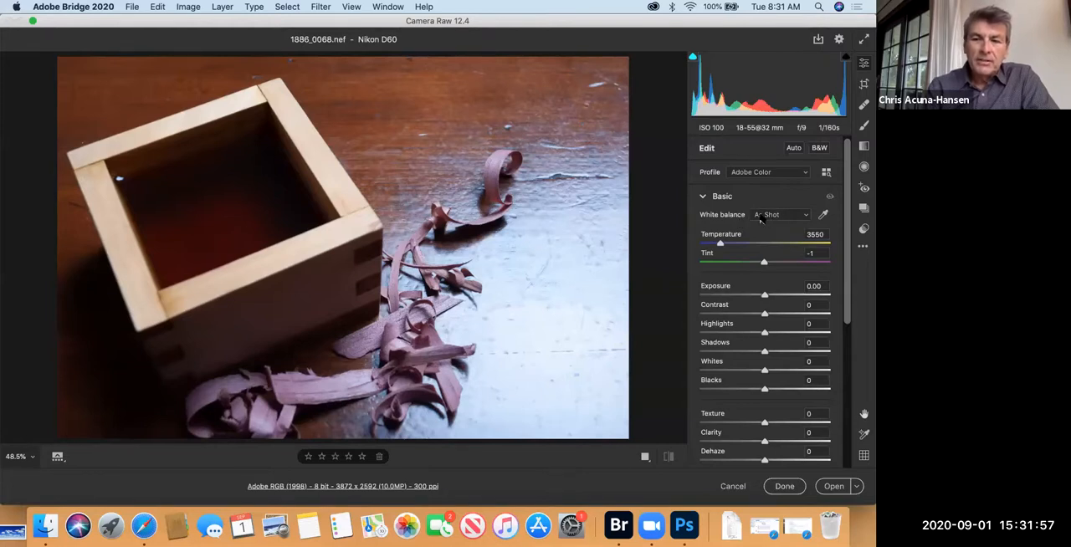
# Step: Try the Auto, Daylight, Cloudy, Shade and Tungsten white balance presets on the photo and return to As Shot
pyautogui.click(806, 216)
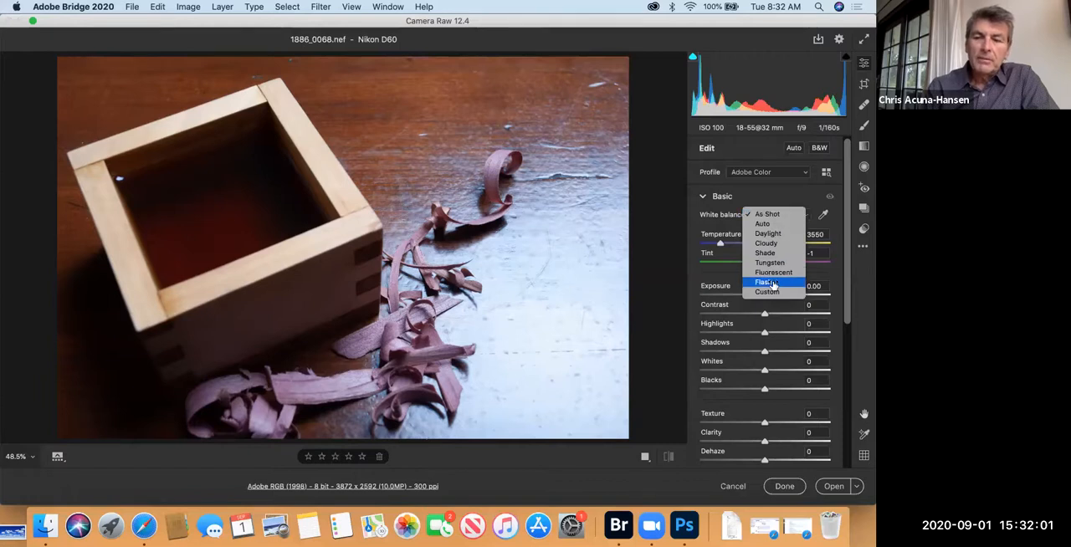
pyautogui.click(768, 225)
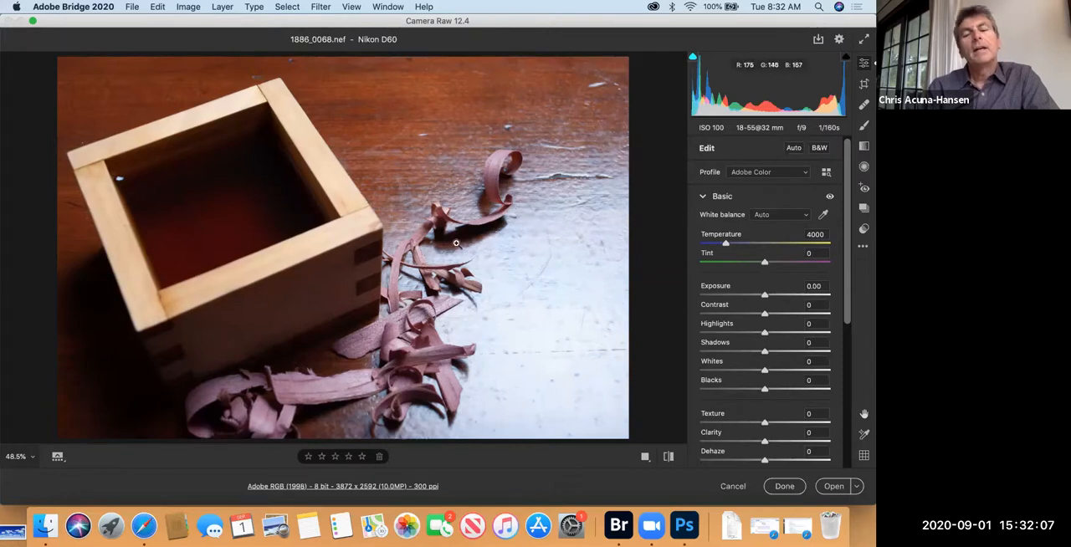
pyautogui.click(804, 217)
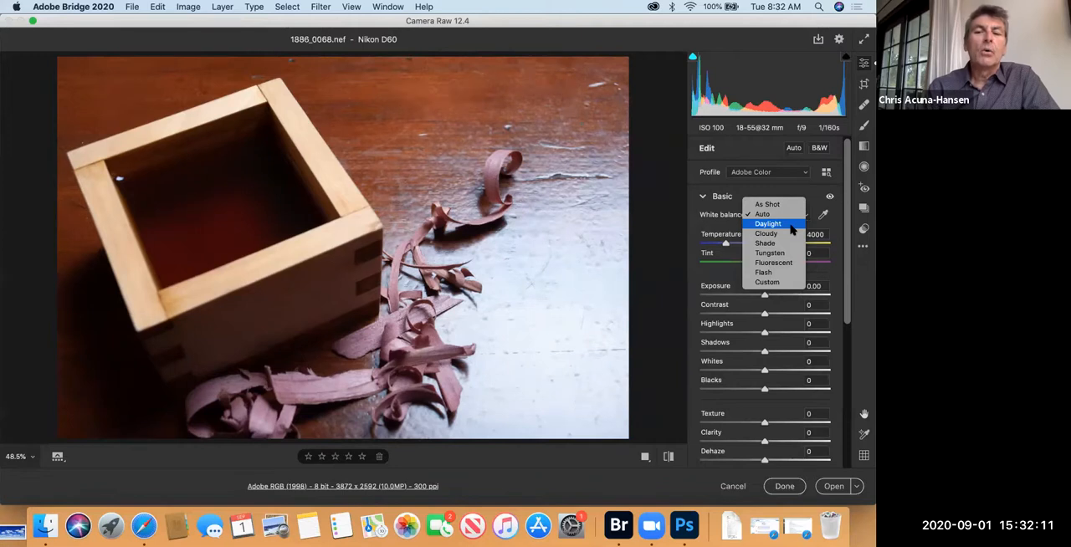
pyautogui.click(791, 231)
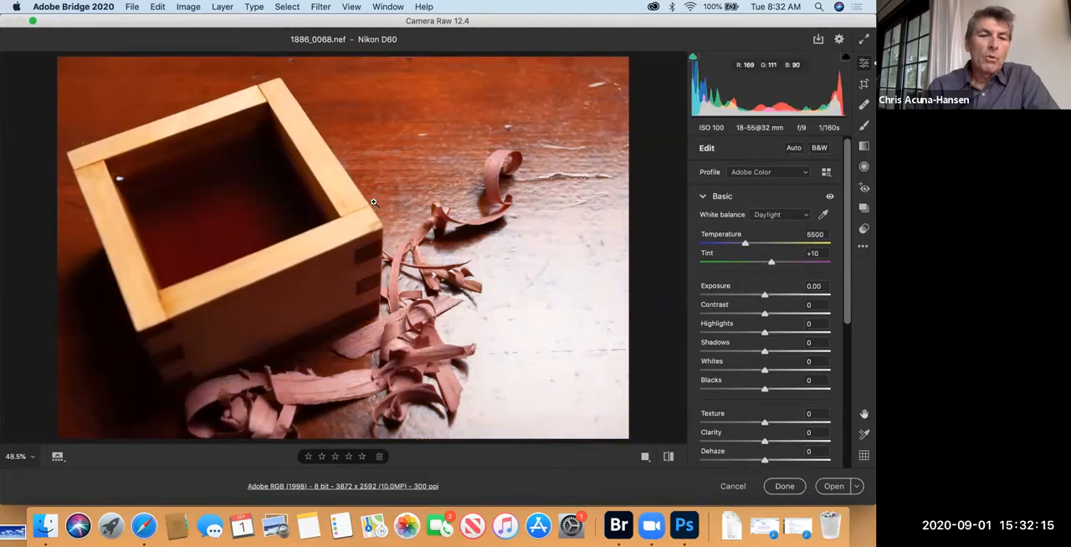
pyautogui.click(806, 216)
pyautogui.click(798, 225)
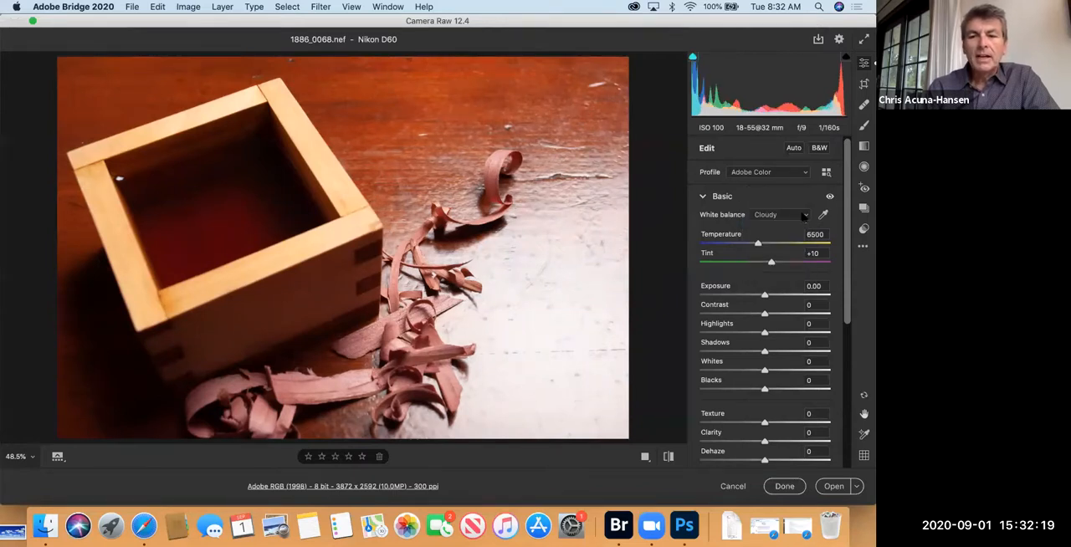
pyautogui.click(804, 216)
pyautogui.click(796, 230)
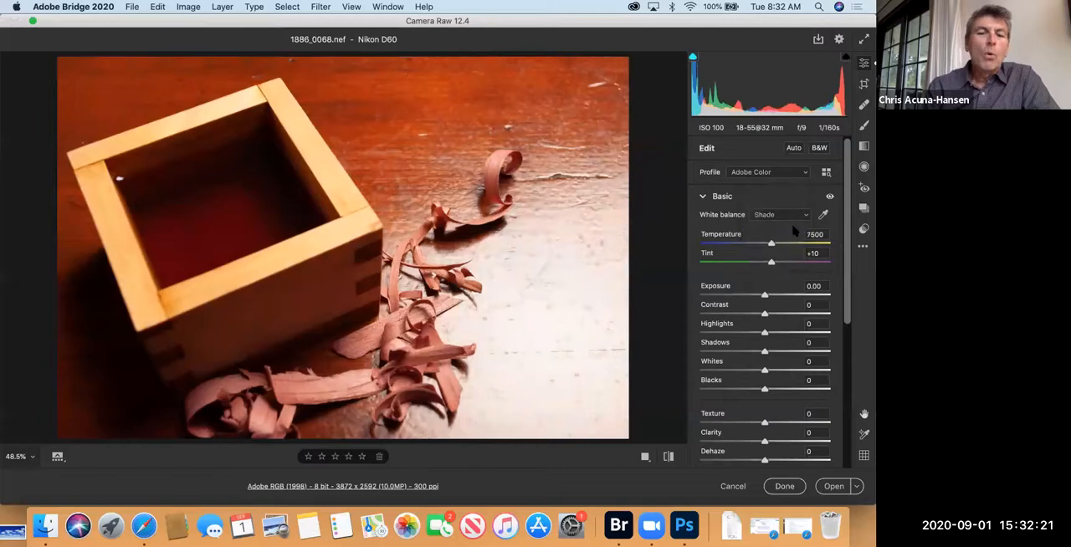
pyautogui.click(805, 215)
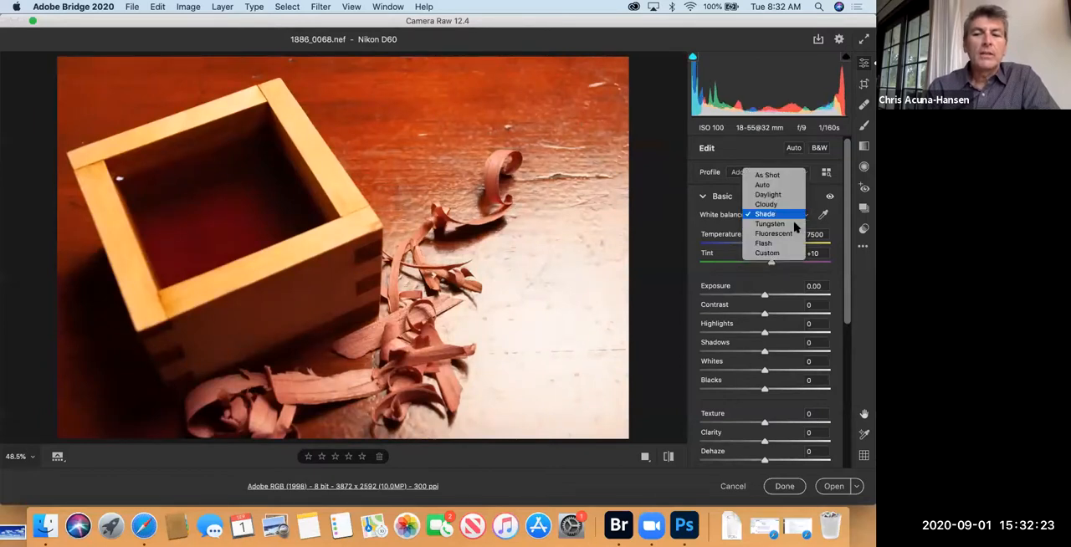
pyautogui.click(795, 224)
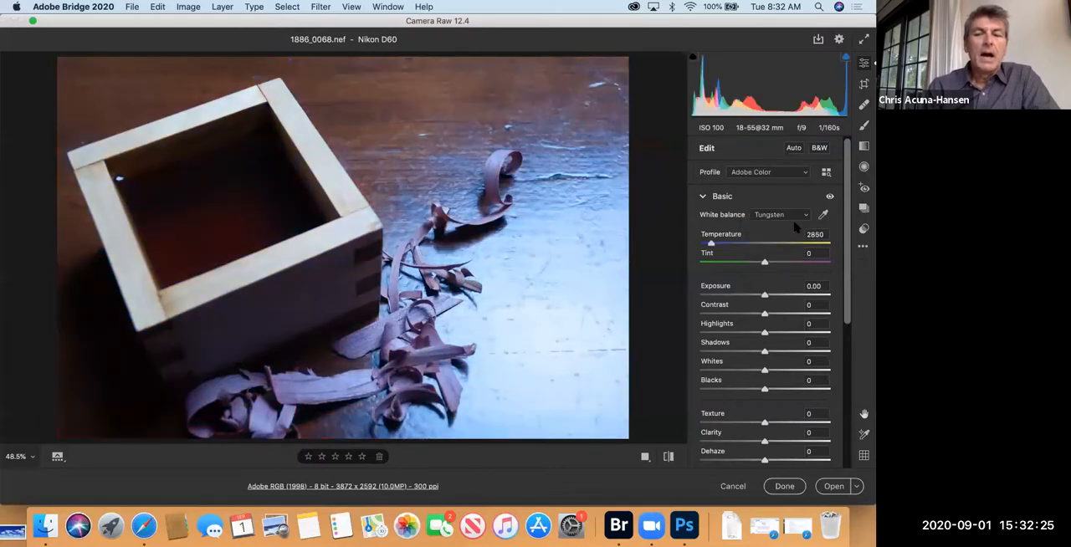
pyautogui.click(806, 217)
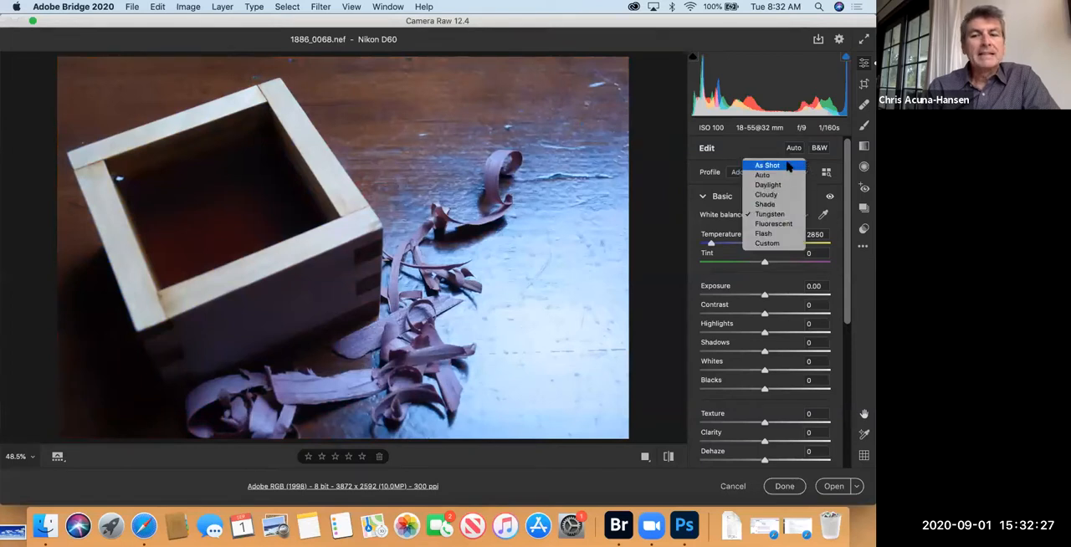
pyautogui.click(788, 166)
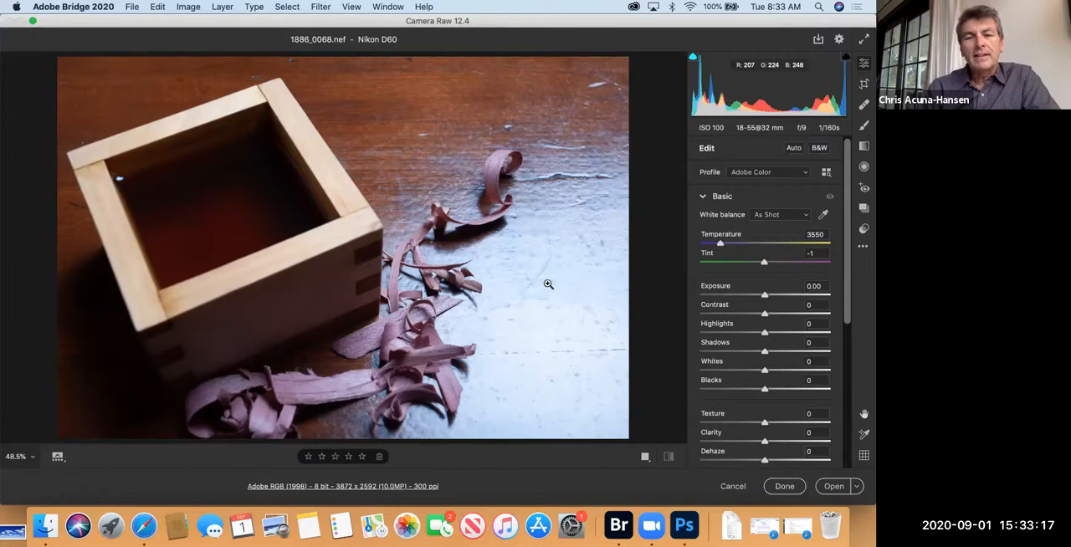
# Step: Try the Daylight and Custom white balance settings and return to As Shot, leaving the Adobe Color profile selected
pyautogui.click(791, 215)
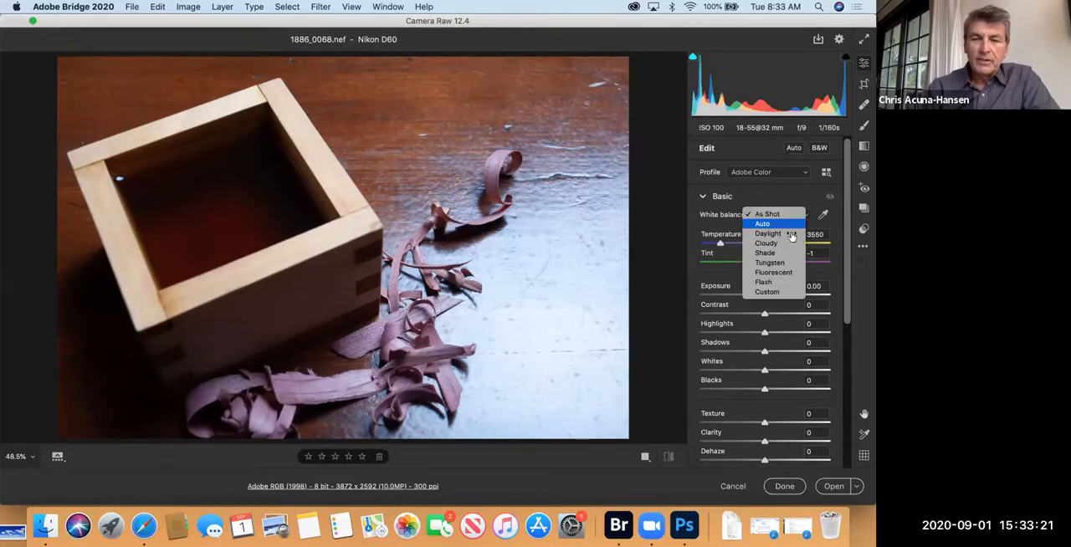
pyautogui.click(791, 237)
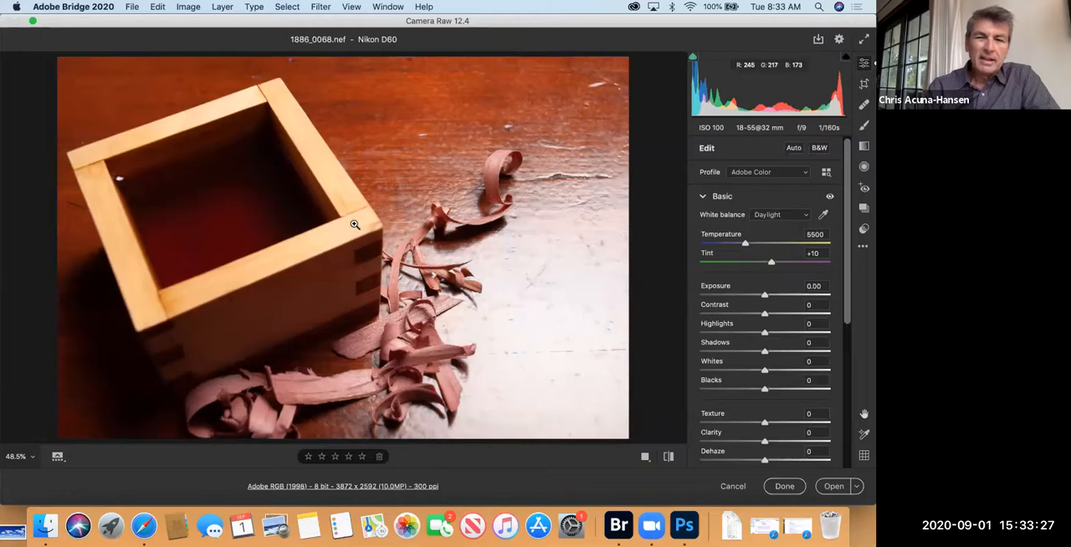
pyautogui.click(805, 216)
pyautogui.click(786, 276)
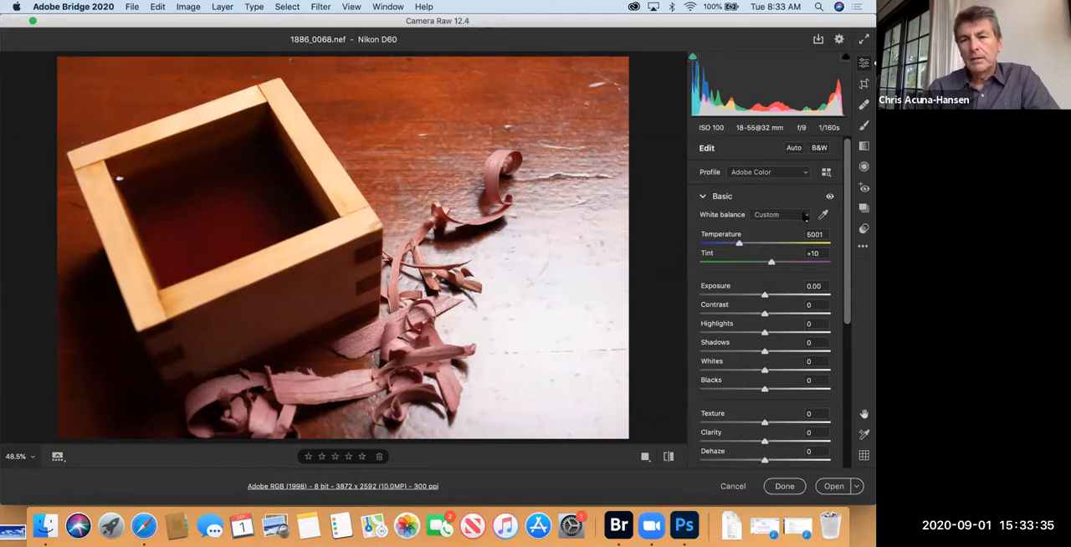
pyautogui.click(804, 216)
pyautogui.click(768, 138)
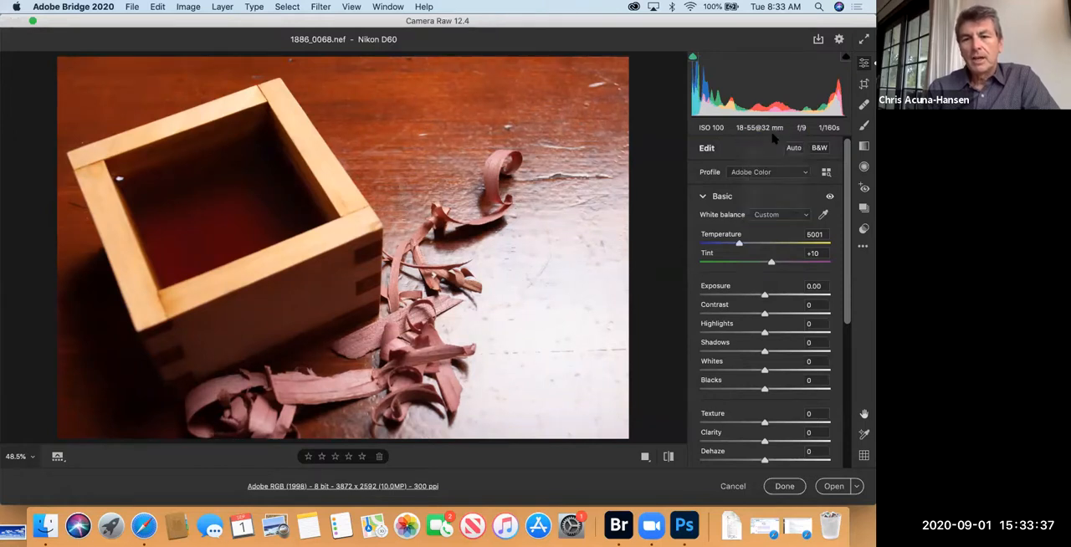
pyautogui.click(806, 173)
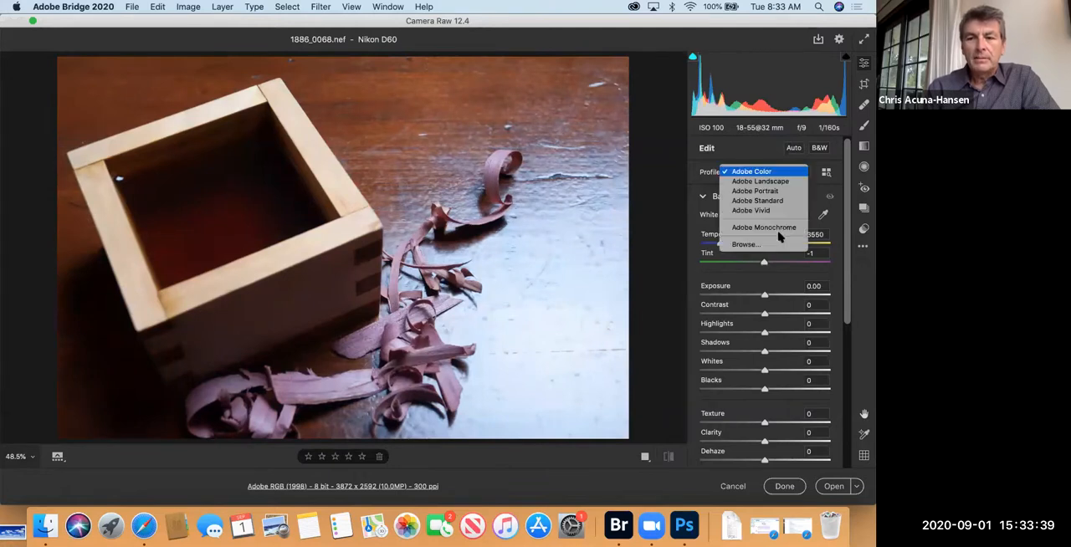
pyautogui.click(760, 151)
# Step: Give the photo a Custom white balance with temperature 6300 and tint +30
pyautogui.click(806, 217)
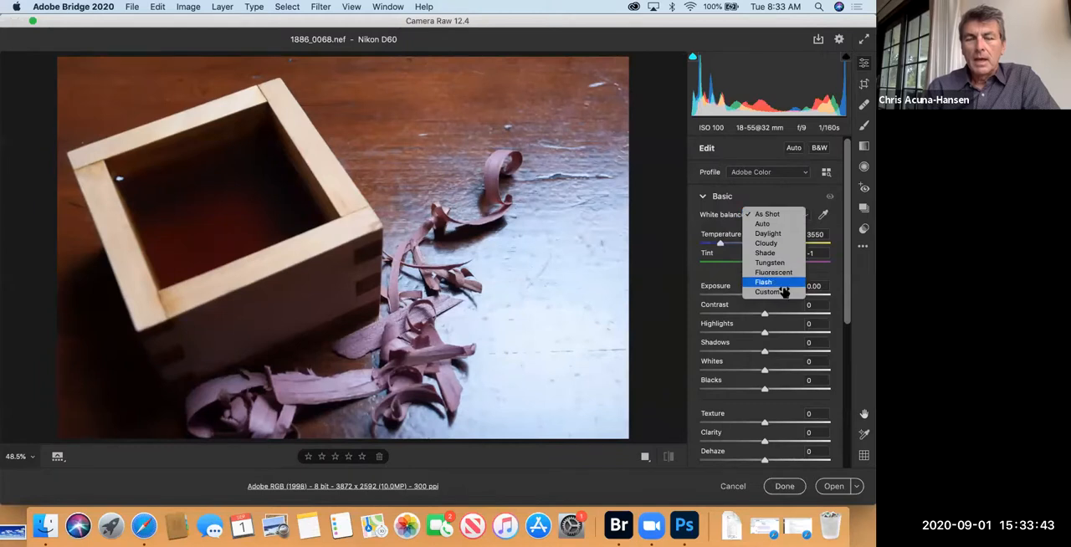
pyautogui.click(767, 292)
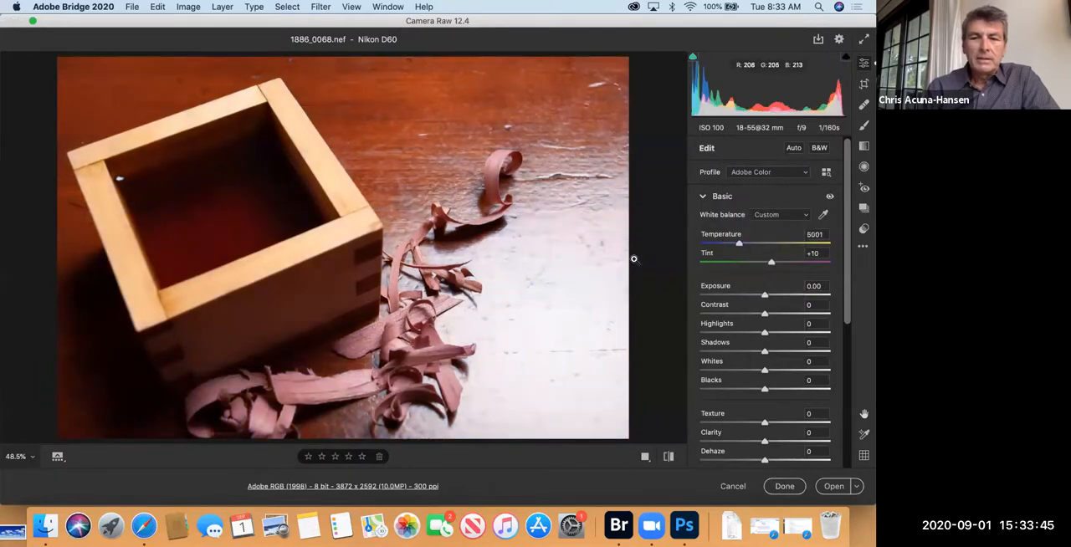
pyautogui.moveTo(738, 243); pyautogui.dragTo(783, 262)
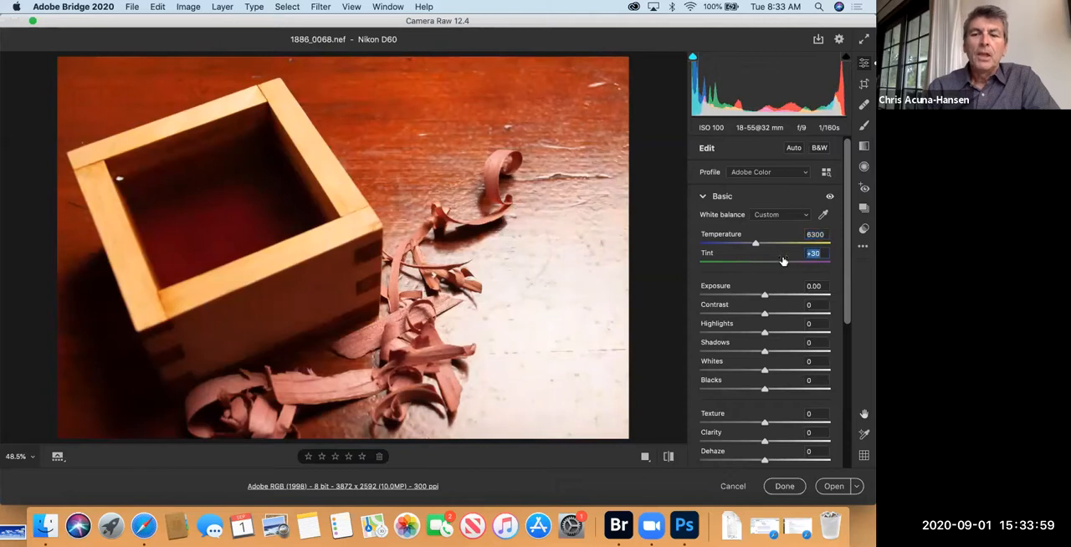
# Step: Set the photo's white balance back to As Shot
pyautogui.click(800, 215)
pyautogui.click(774, 136)
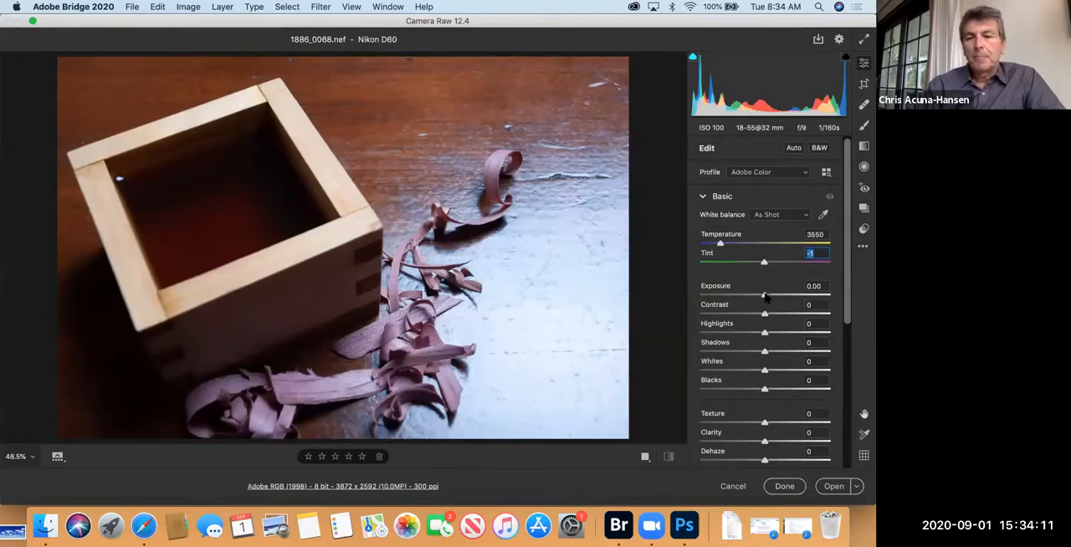
# Step: Try exposure values of +1.50, -0.95 and -1.20 on the photo and return the exposure to 0.00
pyautogui.moveTo(765, 297); pyautogui.dragTo(784, 293)
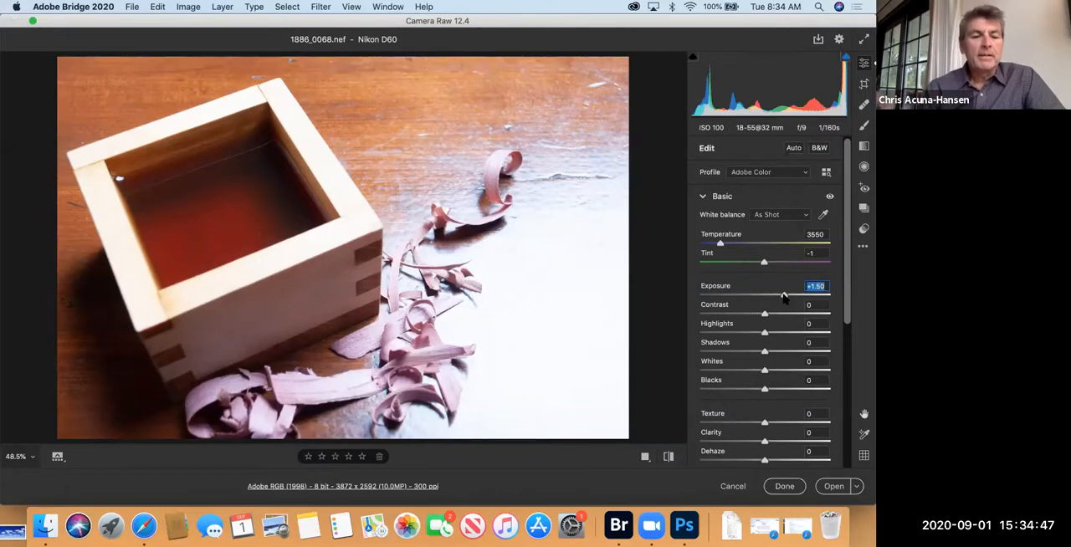
pyautogui.moveTo(784, 297); pyautogui.dragTo(750, 302)
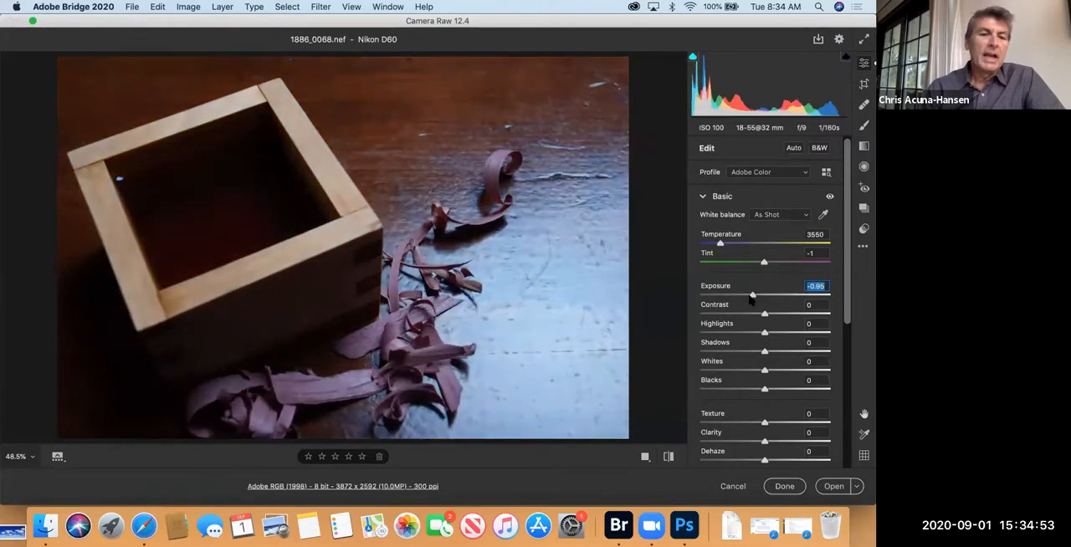
pyautogui.press('Down')
pyautogui.moveTo(751, 301); pyautogui.dragTo(748, 303)
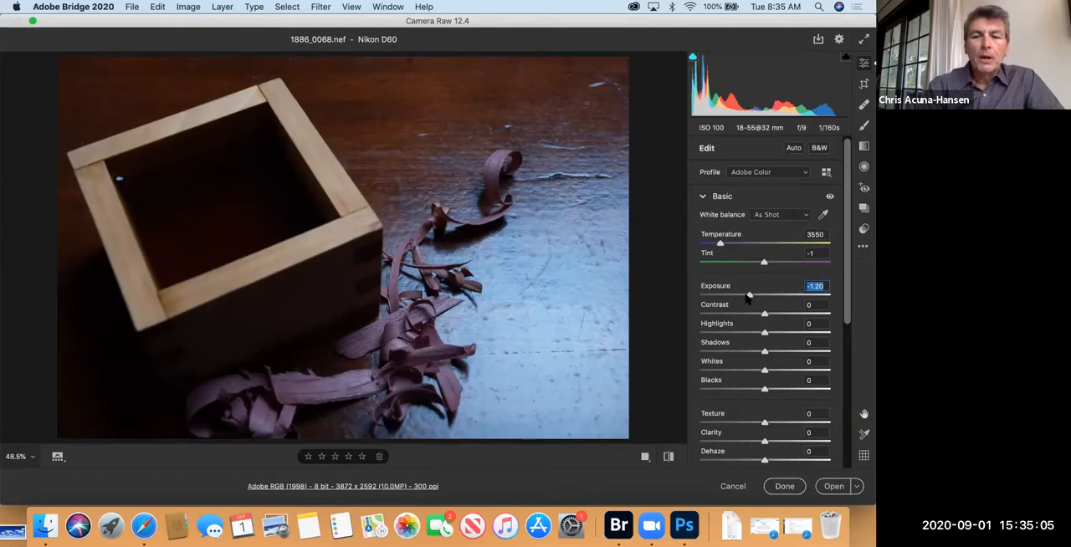
pyautogui.moveTo(750, 295); pyautogui.dragTo(763, 296)
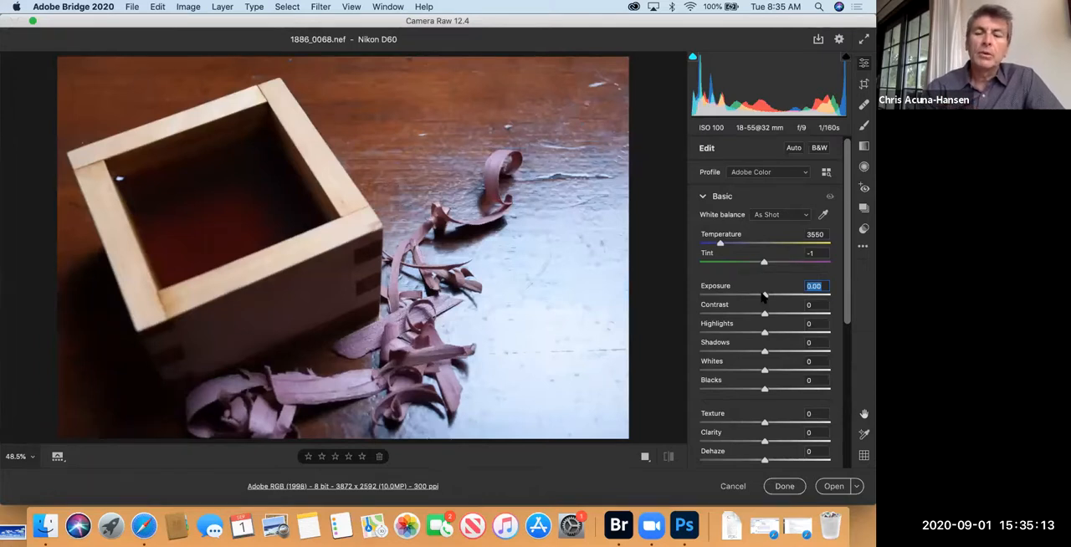
# Step: Raise the exposure to +1.60 and try contrast values of -69, +36, +96 and -96
pyautogui.moveTo(764, 296); pyautogui.dragTo(787, 295)
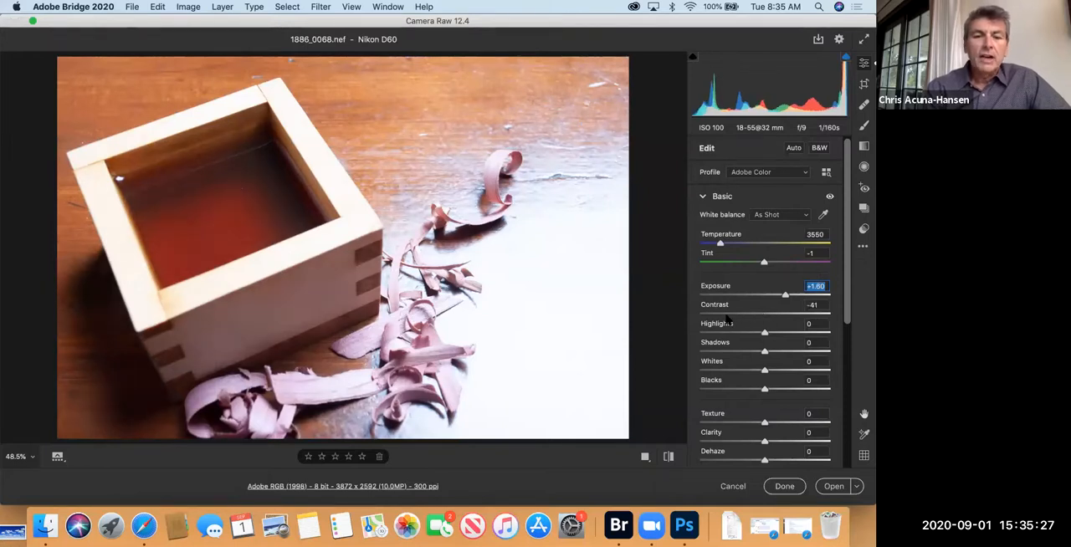
pyautogui.moveTo(742, 316); pyautogui.dragTo(780, 313)
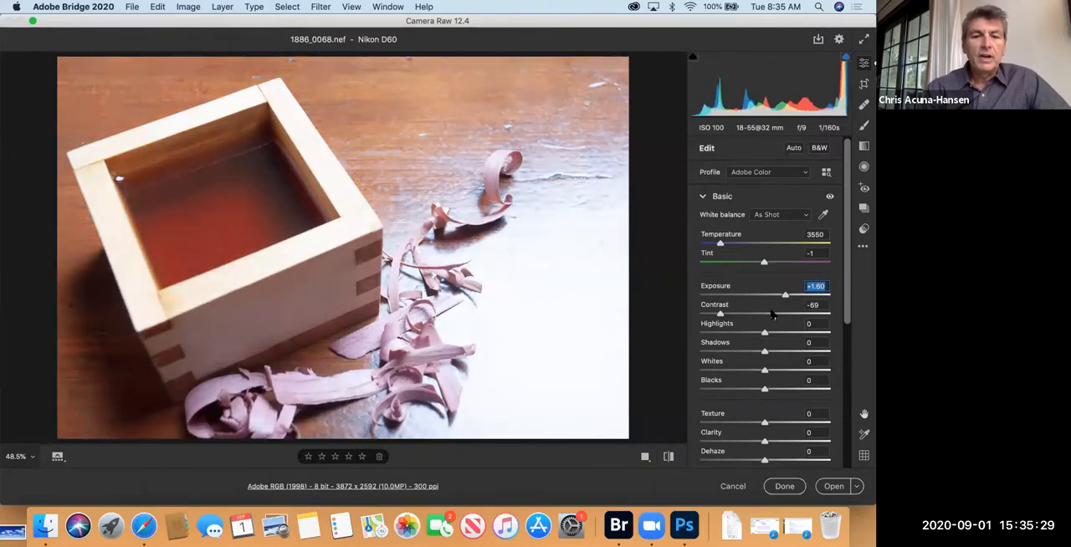
pyautogui.press('Tab')
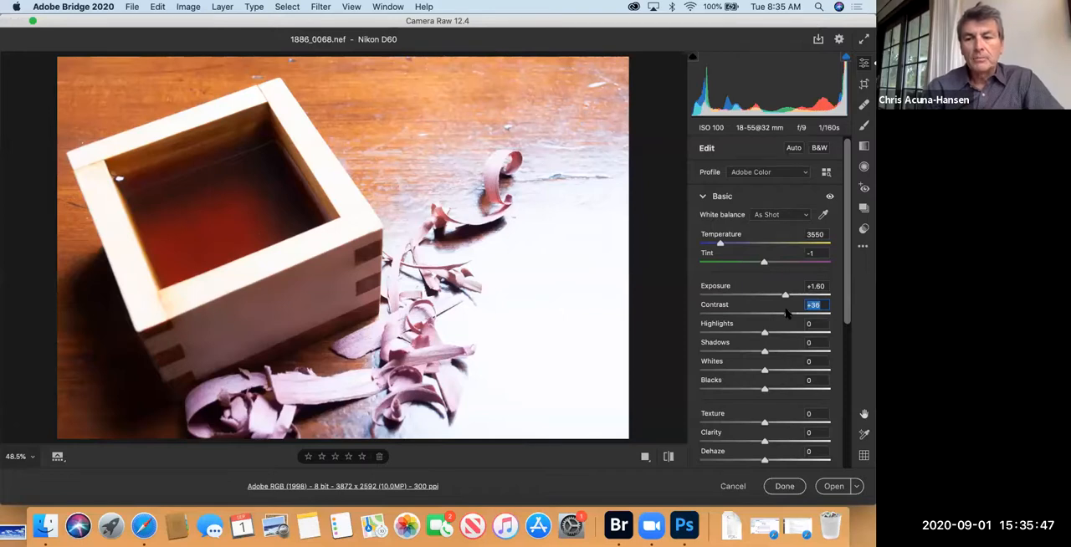
pyautogui.moveTo(787, 313); pyautogui.dragTo(826, 312)
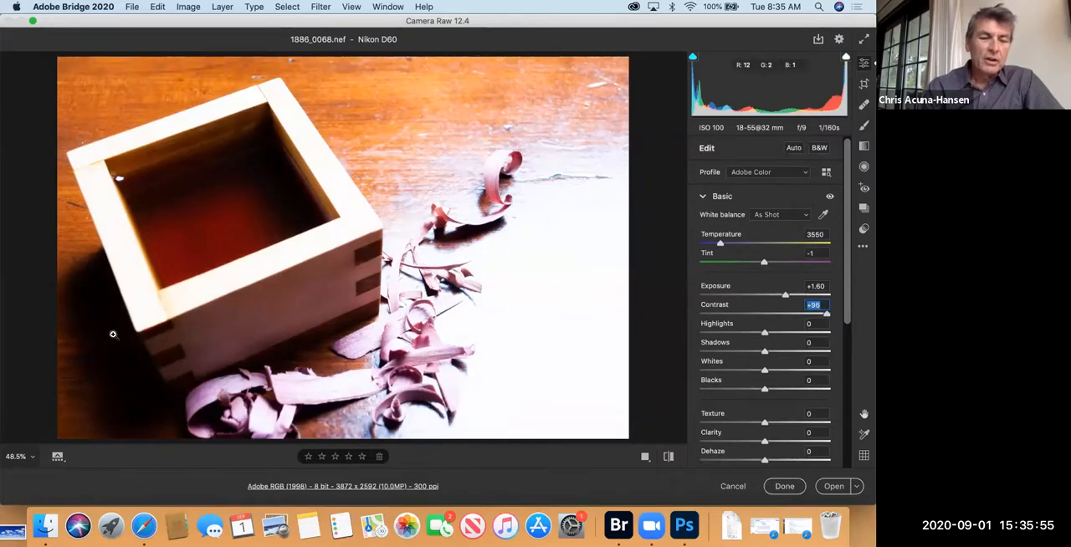
pyautogui.moveTo(827, 313); pyautogui.dragTo(705, 319)
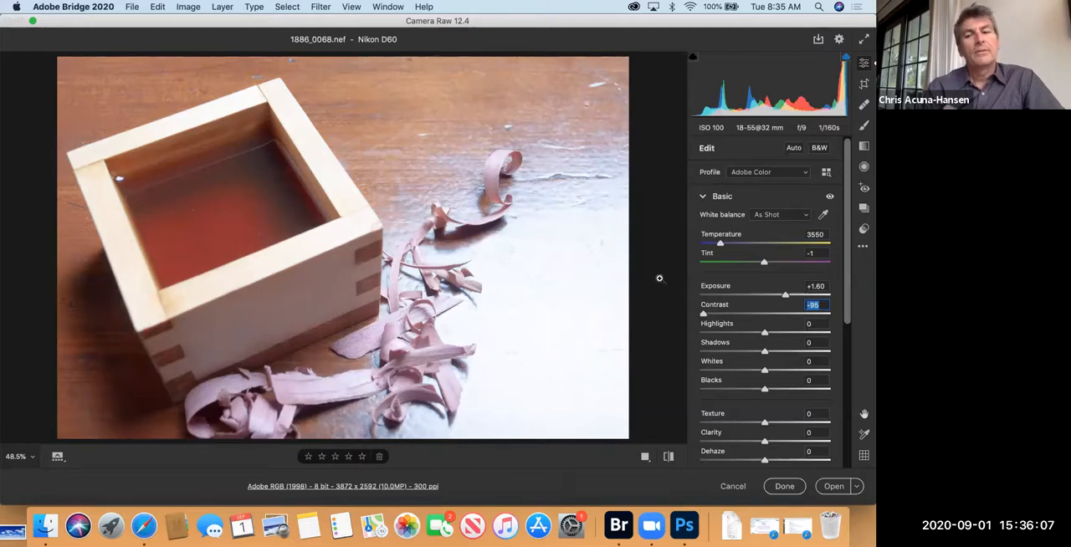
# Step: Set contrast to +26, highlights to -9, shadows to +30, whites to +8 and blacks to +22
pyautogui.moveTo(704, 312); pyautogui.dragTo(802, 352)
pyautogui.moveTo(714, 333); pyautogui.dragTo(705, 333)
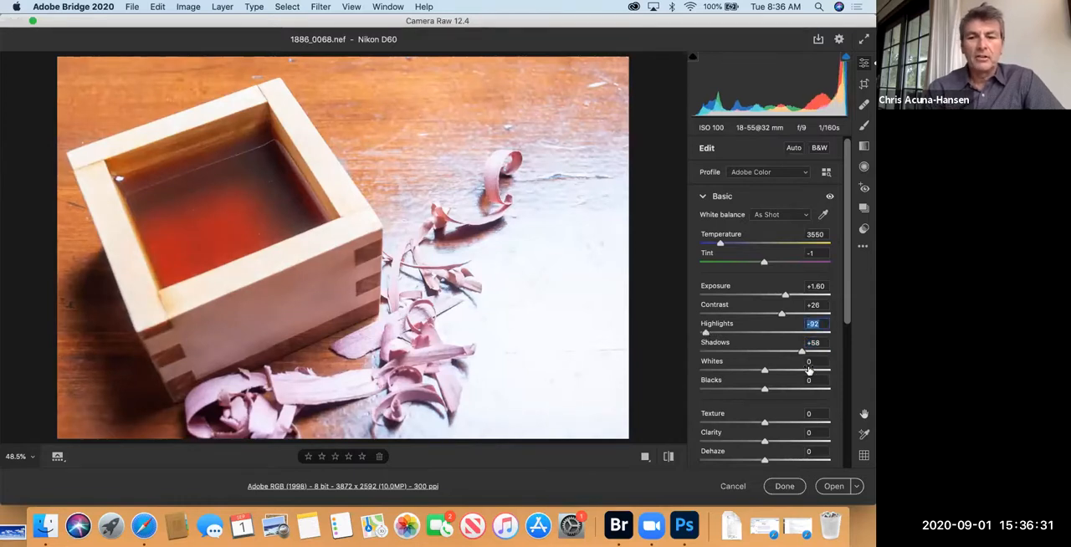
pyautogui.moveTo(764, 370)
pyautogui.mouseDown()
pyautogui.moveTo(790, 367)
pyautogui.moveTo(730, 376)
pyautogui.moveTo(783, 374)
pyautogui.moveTo(725, 397)
pyautogui.moveTo(798, 388)
pyautogui.moveTo(771, 388)
pyautogui.mouseUp()
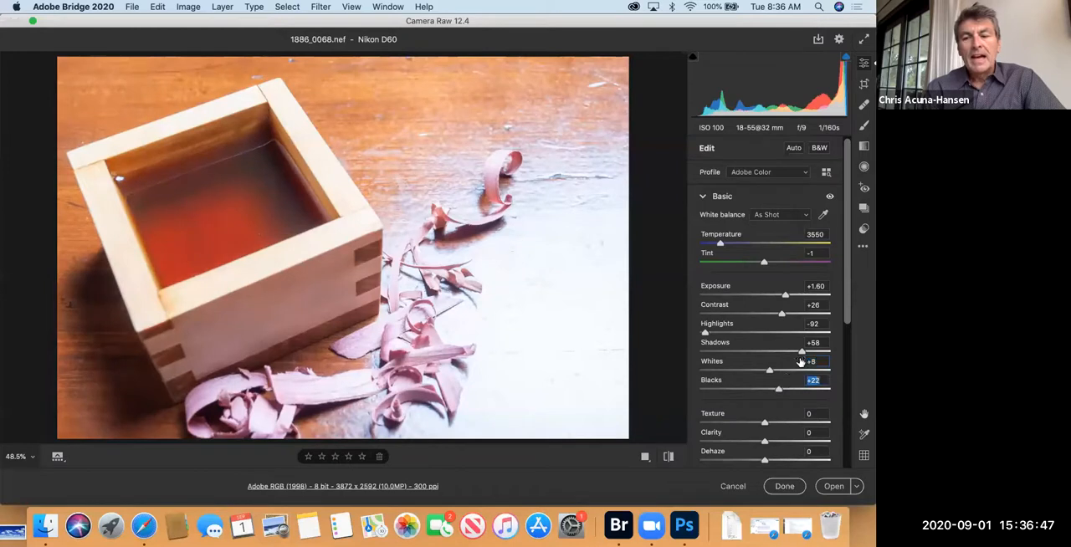
pyautogui.moveTo(801, 352); pyautogui.dragTo(784, 352)
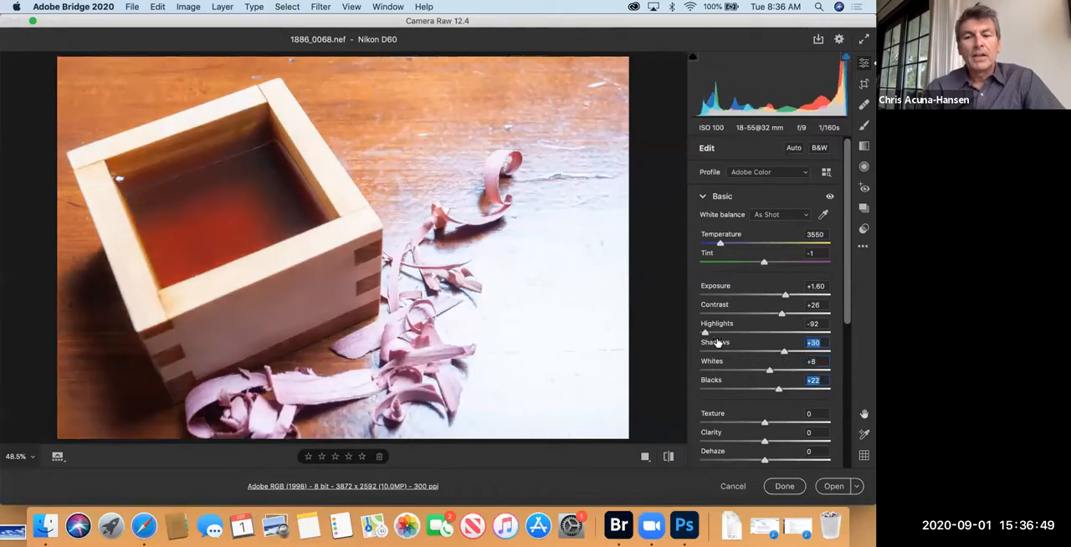
pyautogui.moveTo(705, 333); pyautogui.dragTo(759, 334)
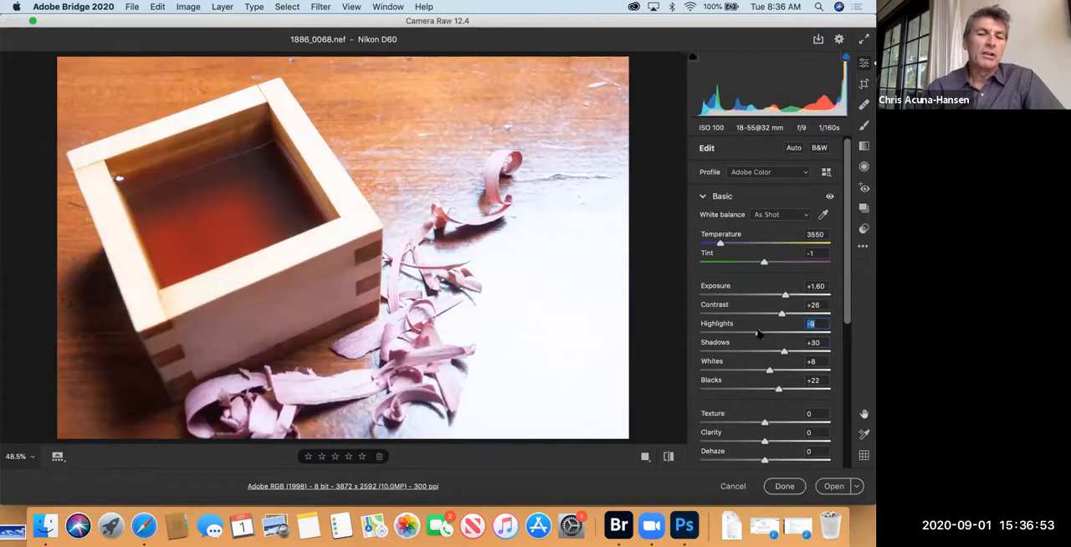
# Step: Reset all of the photo's adjustments to the settings it was opened with
pyautogui.scroll(-5, 759, 343)
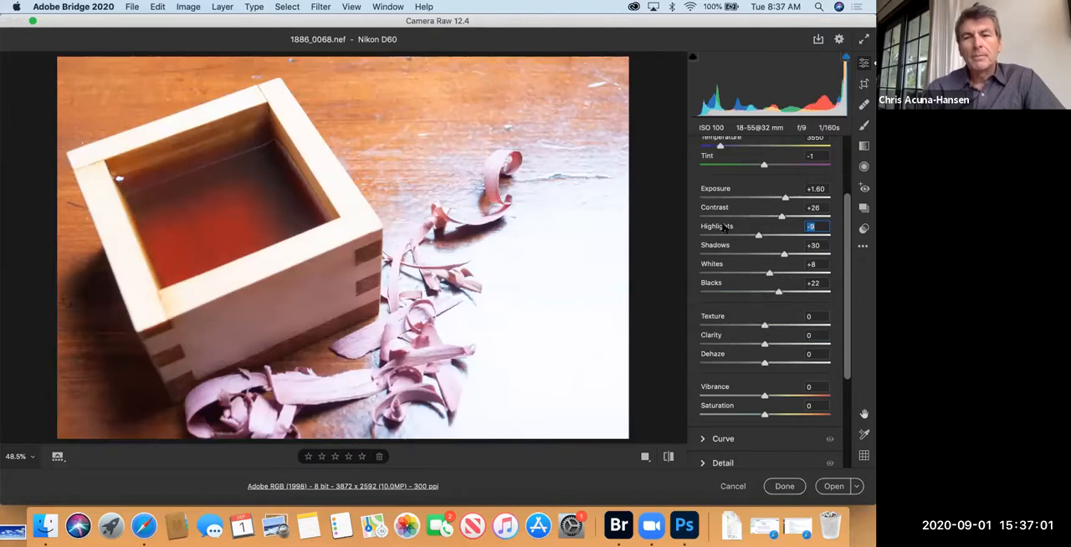
pyautogui.scroll(5, 724, 226)
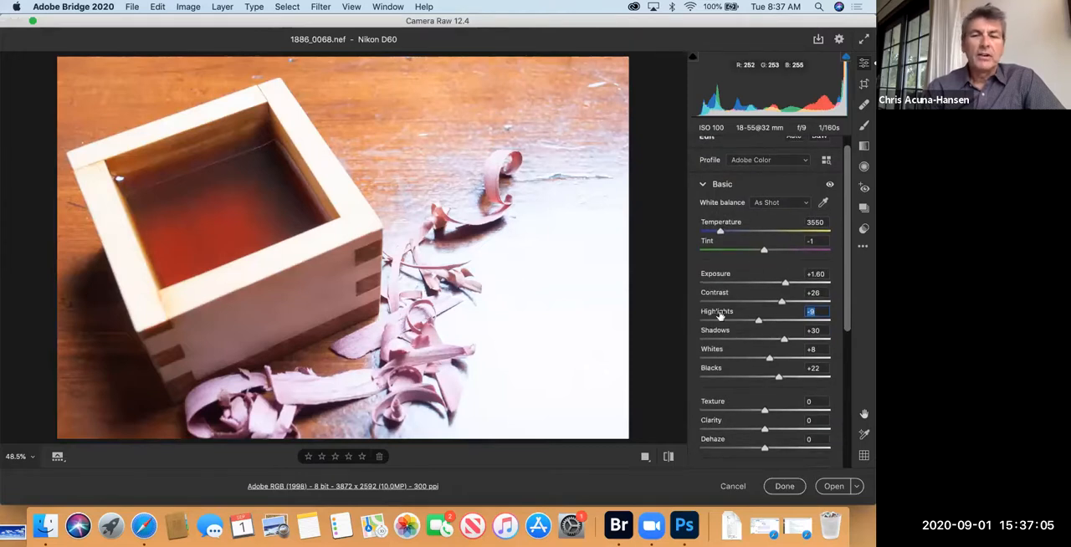
pyautogui.click(865, 247)
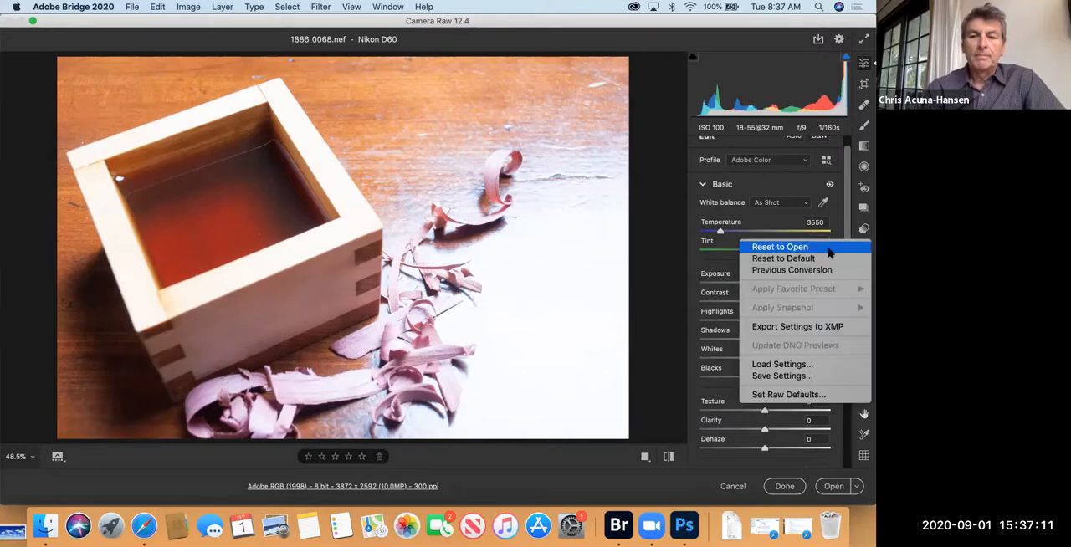
pyautogui.click(826, 247)
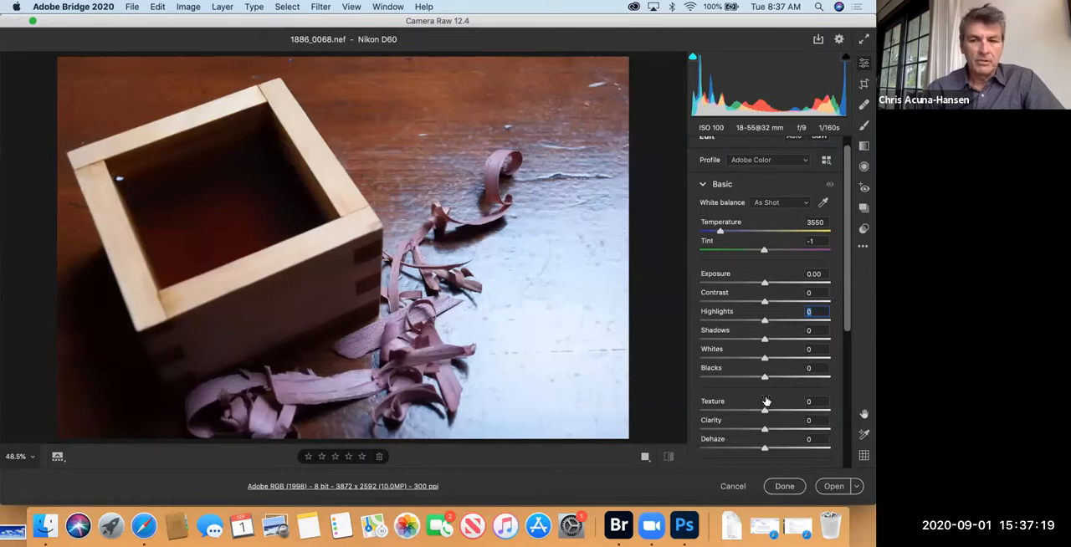
# Step: Set exposure to +1.10, contrast to -30, highlights to -41, shadows to +25, whites to -23 and blacks to +18
pyautogui.click(778, 283)
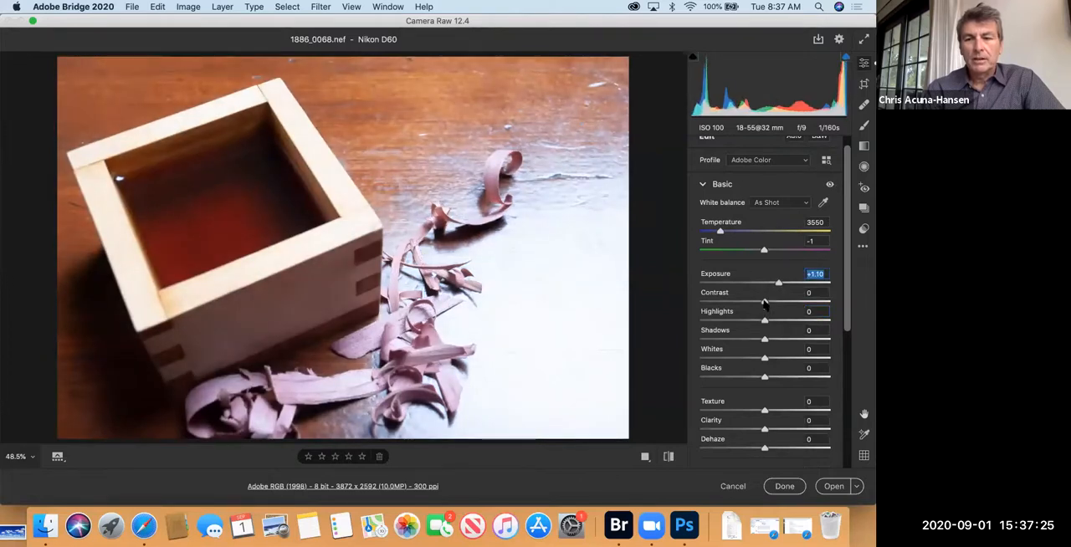
pyautogui.click(755, 303)
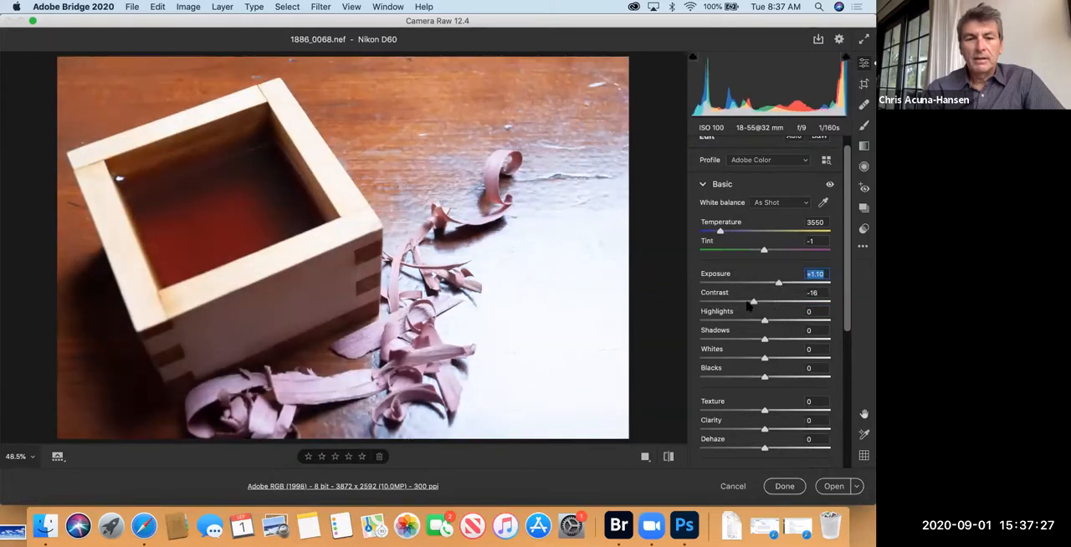
pyautogui.click(745, 303)
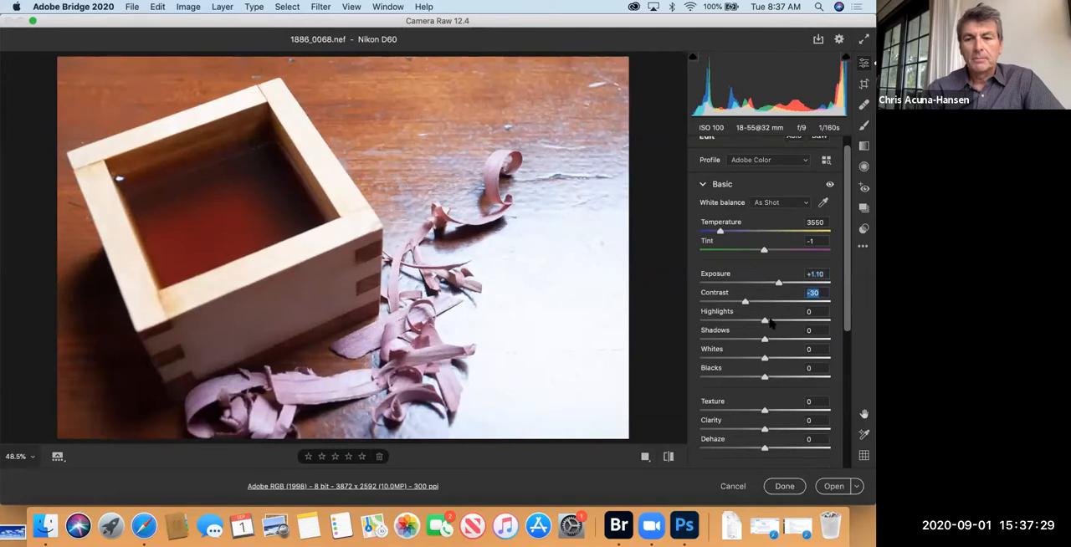
pyautogui.click(739, 321)
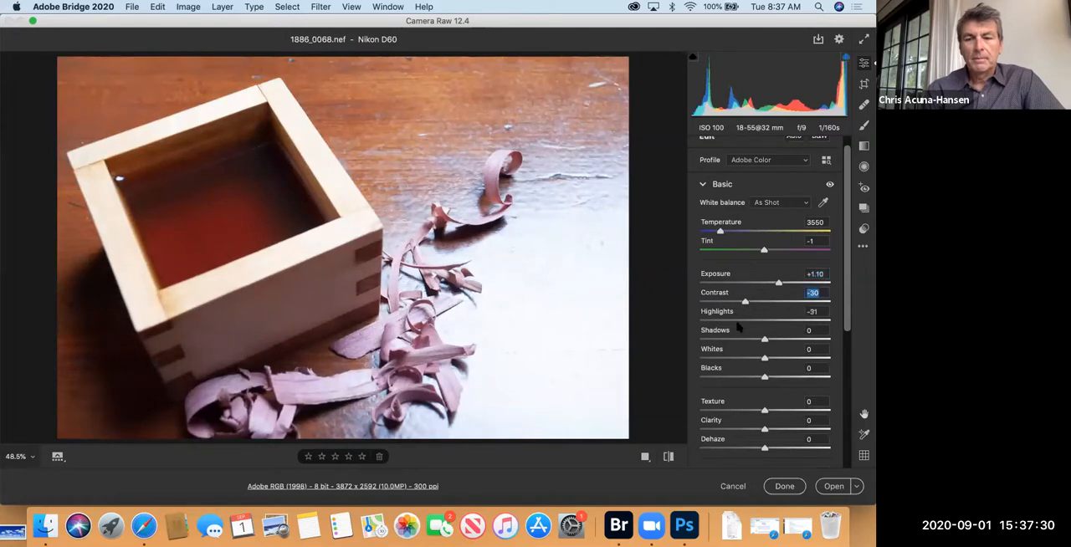
pyautogui.click(779, 339)
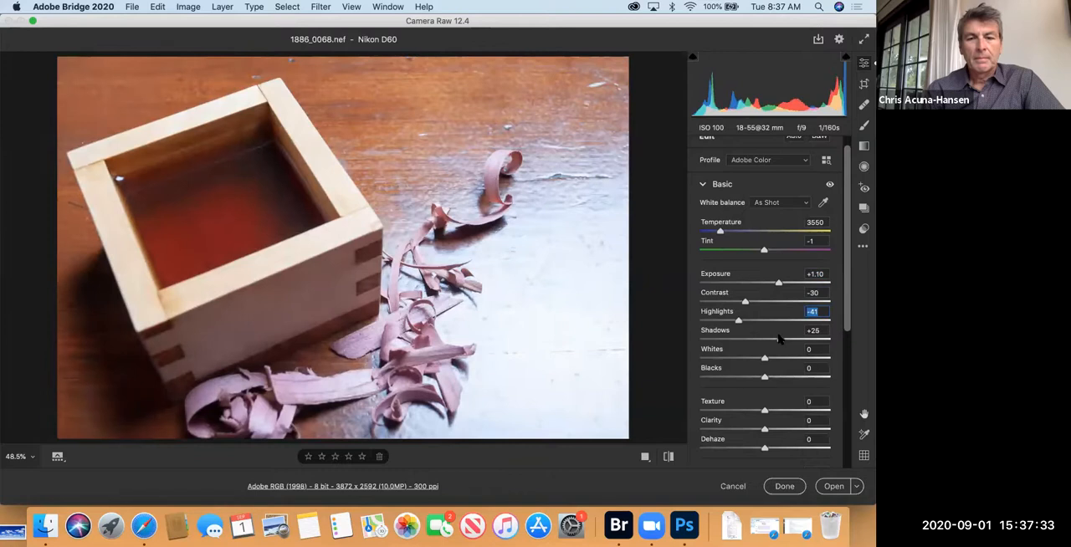
pyautogui.moveTo(764, 358); pyautogui.dragTo(776, 377)
# Step: Set the photo's texture to +59, clarity to +68 and dehaze to +21
pyautogui.scroll(-5, 764, 432)
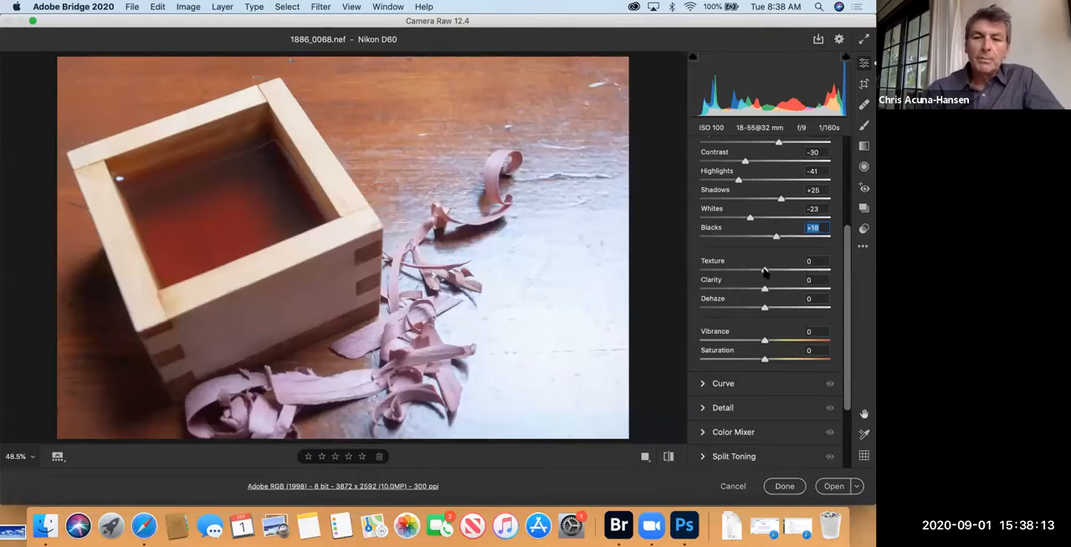
pyautogui.moveTo(764, 272); pyautogui.dragTo(804, 270)
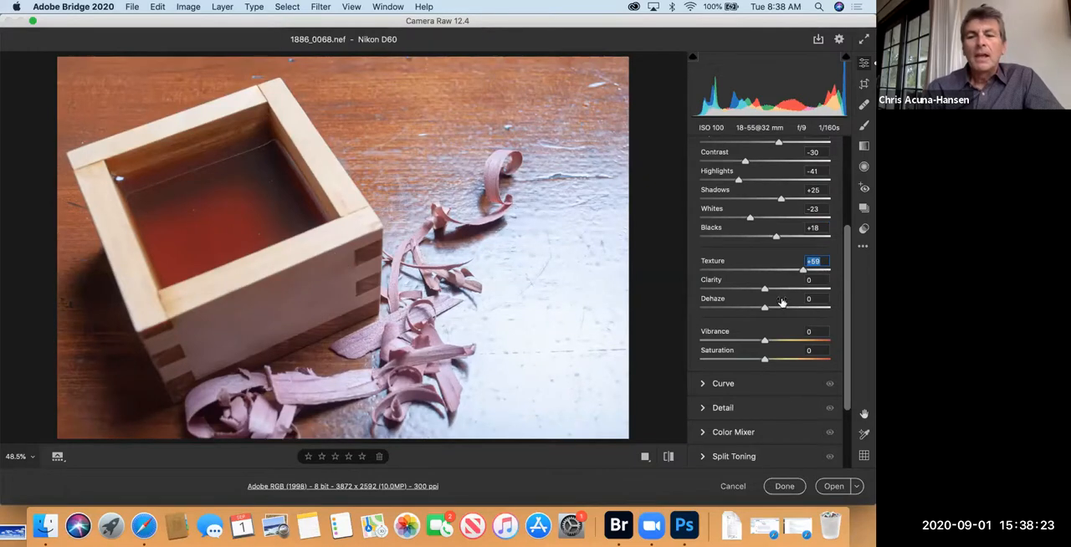
pyautogui.moveTo(765, 289); pyautogui.dragTo(809, 286)
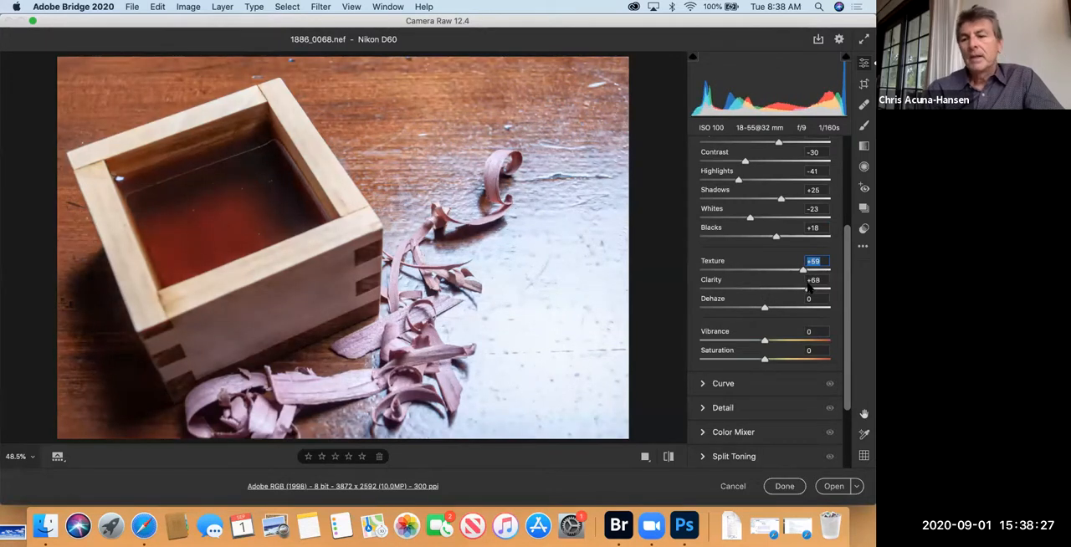
pyautogui.press('Tab')
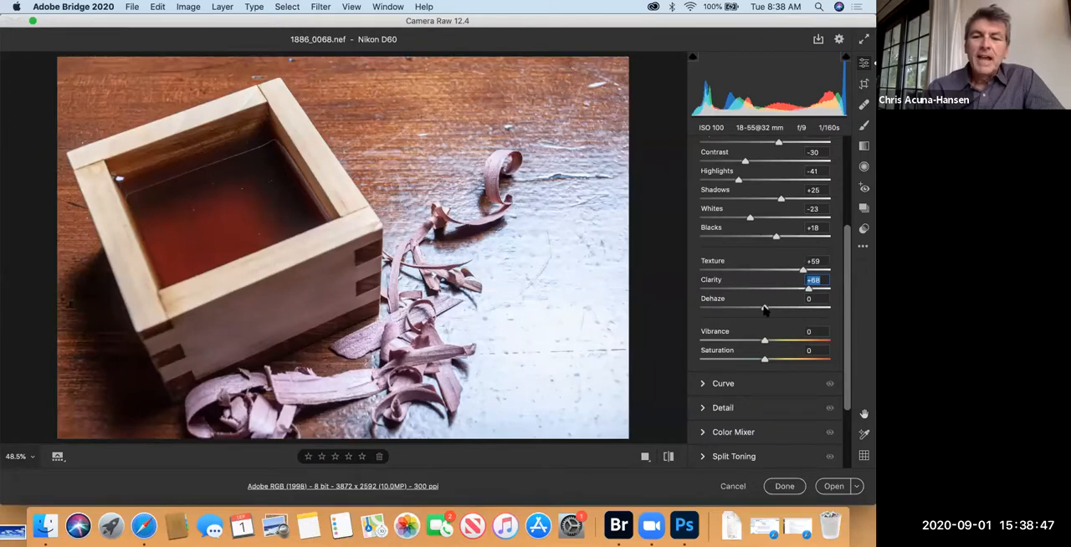
pyautogui.moveTo(764, 310)
pyautogui.mouseDown()
pyautogui.moveTo(798, 310)
pyautogui.moveTo(781, 311)
pyautogui.mouseUp()
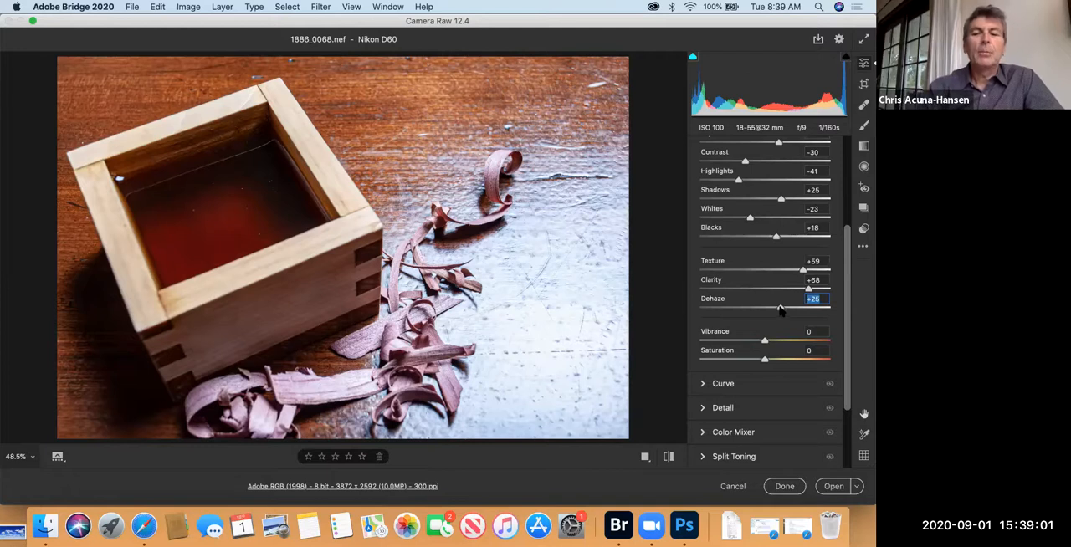
pyautogui.moveTo(779, 310); pyautogui.dragTo(790, 309)
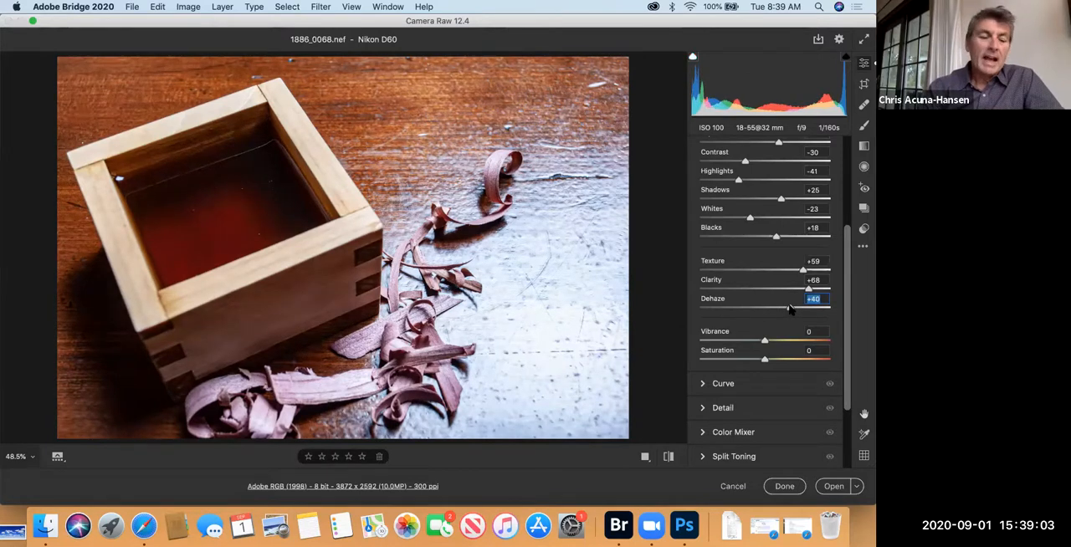
pyautogui.moveTo(790, 310); pyautogui.dragTo(777, 312)
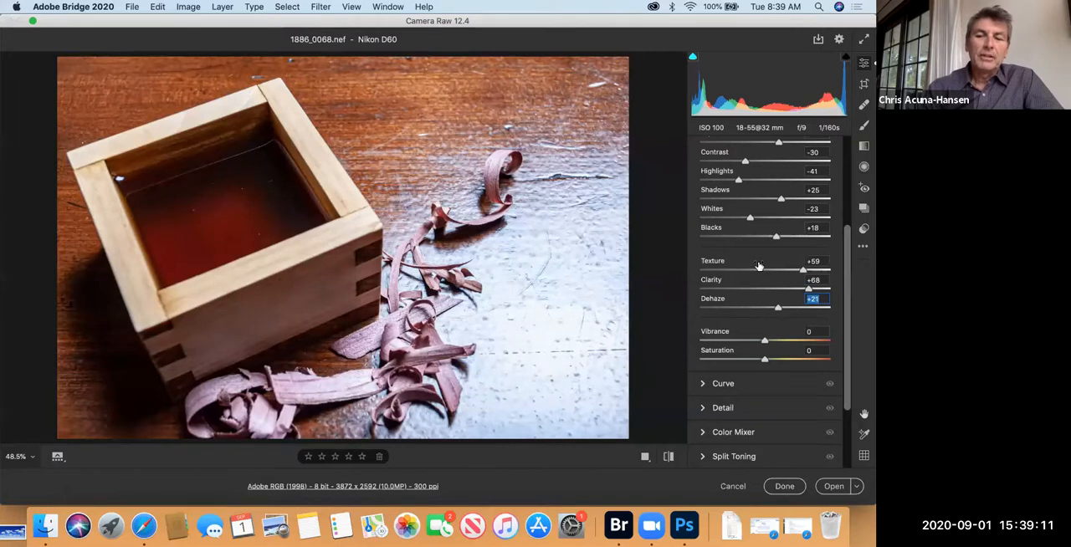
# Step: Try a nearly full desaturation, and settle on a saturation of -19 with vibrance at +45
pyautogui.scroll(2, 758, 266)
pyautogui.scroll(-4, 758, 266)
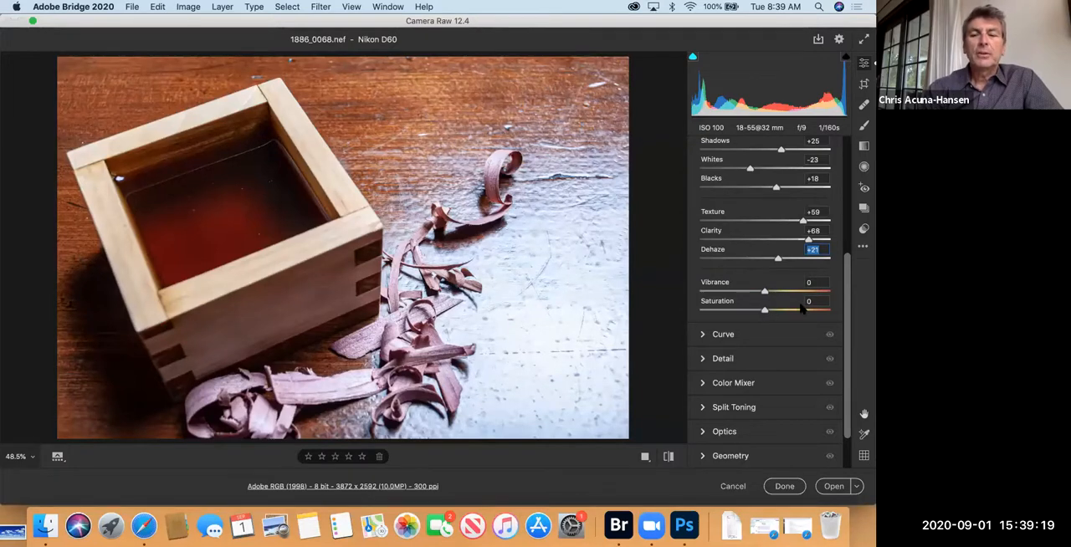
pyautogui.moveTo(801, 310); pyautogui.dragTo(704, 313)
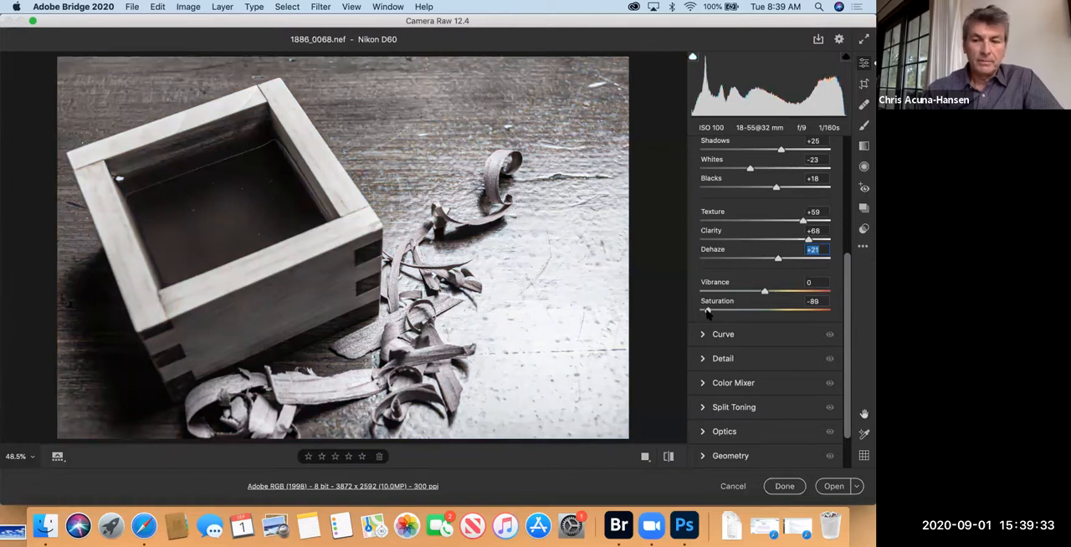
pyautogui.moveTo(703, 312); pyautogui.dragTo(796, 291)
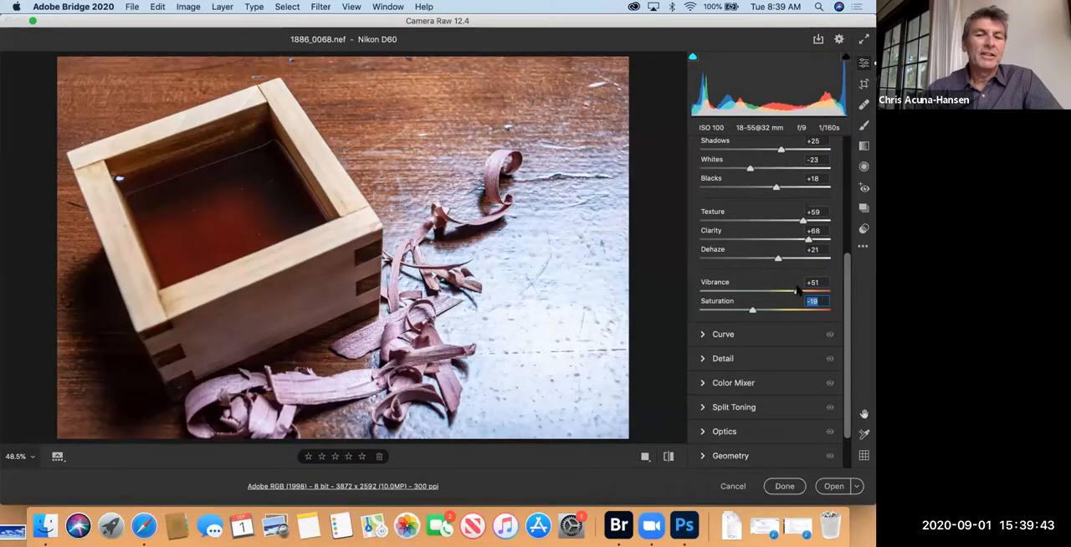
pyautogui.moveTo(796, 290); pyautogui.dragTo(794, 289)
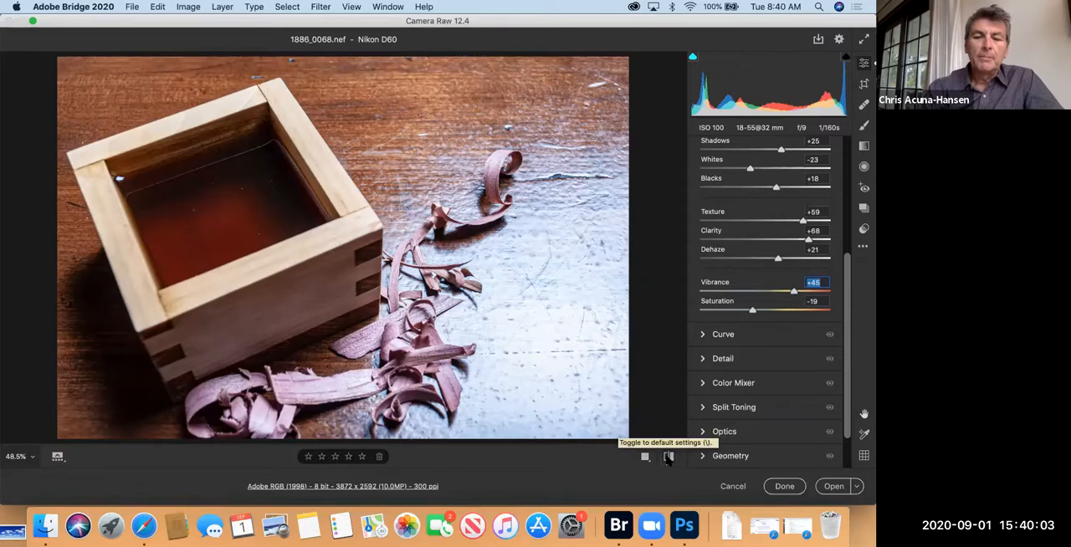
# Step: Toggle the preview of 1886_0068.nef repeatedly between the default settings and the current adjustments to compare them
pyautogui.click(668, 457)
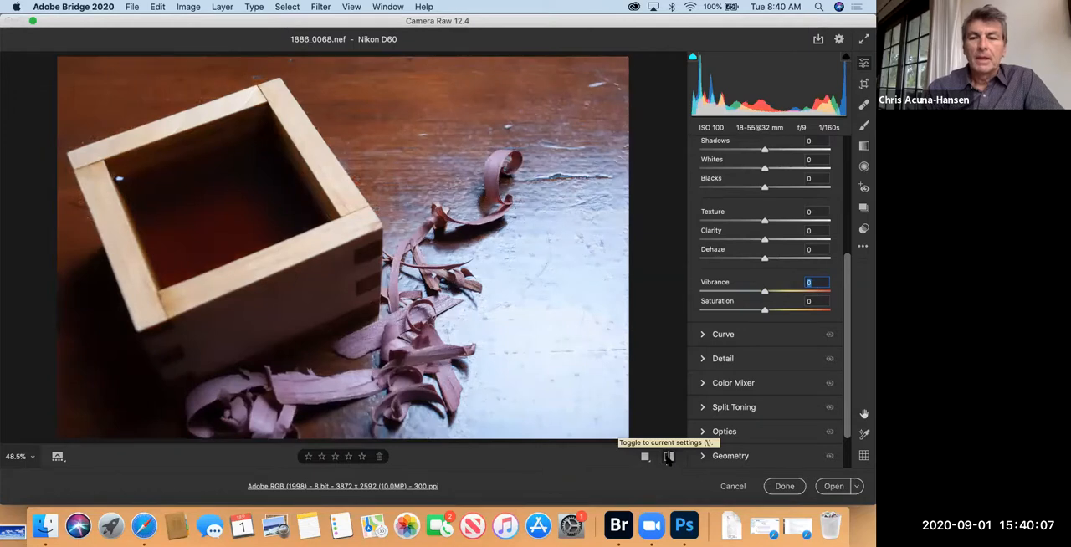
pyautogui.click(668, 457)
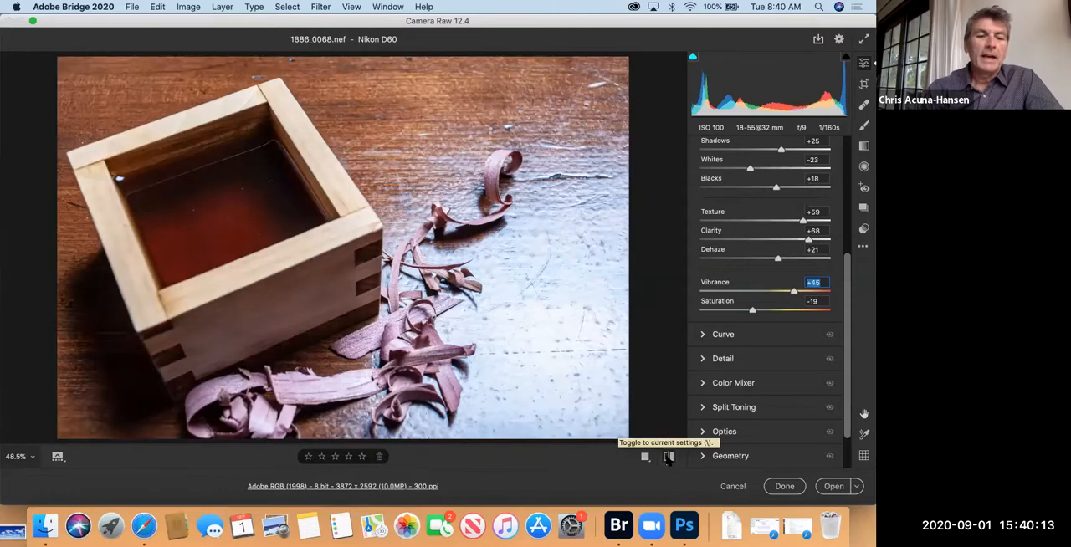
pyautogui.click(669, 457)
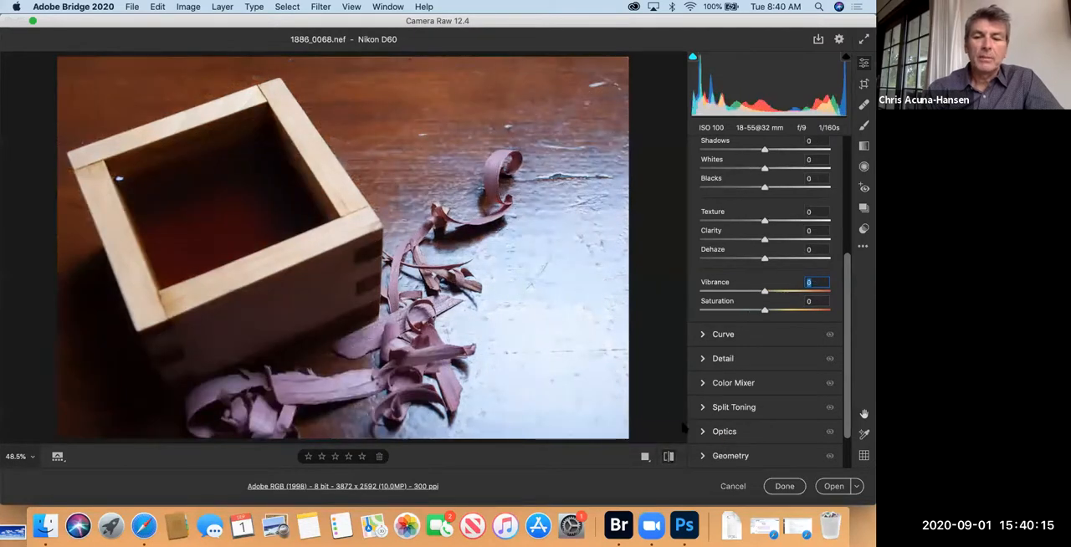
pyautogui.click(668, 456)
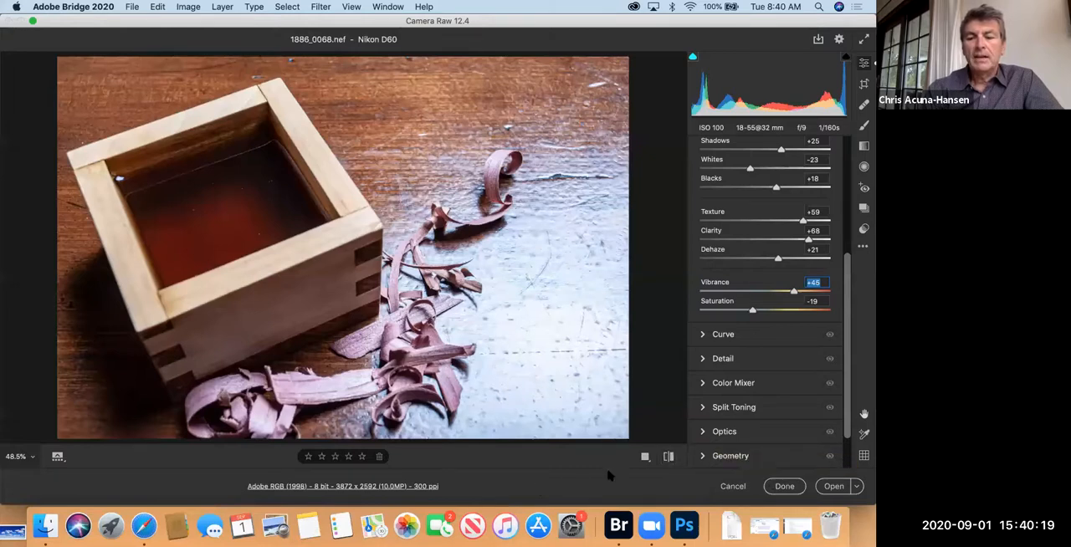
# Step: Compare the photo in before/after views, swap the before and after settings, and copy the current settings to the before state
pyautogui.click(646, 458)
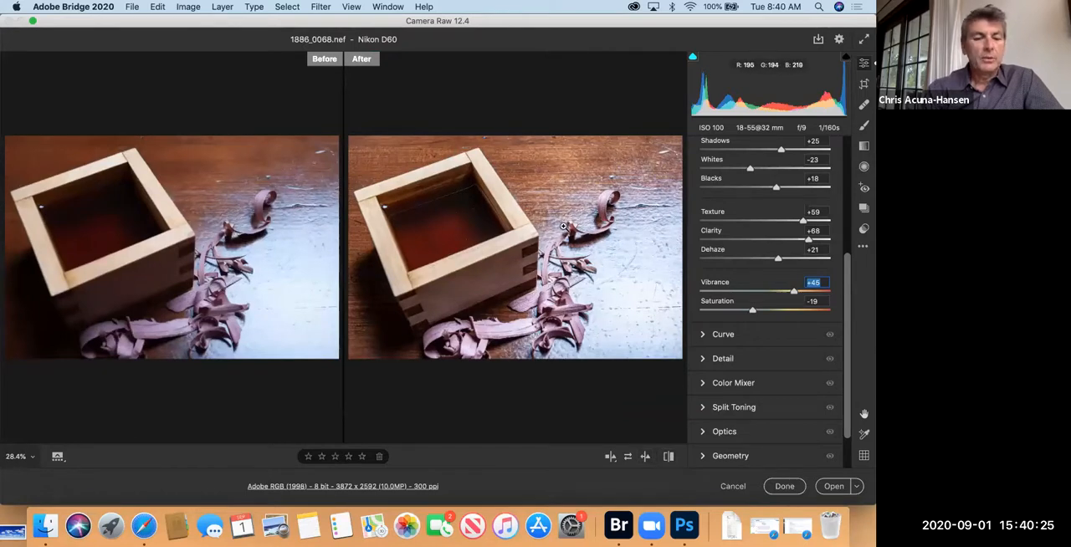
pyautogui.click(627, 457)
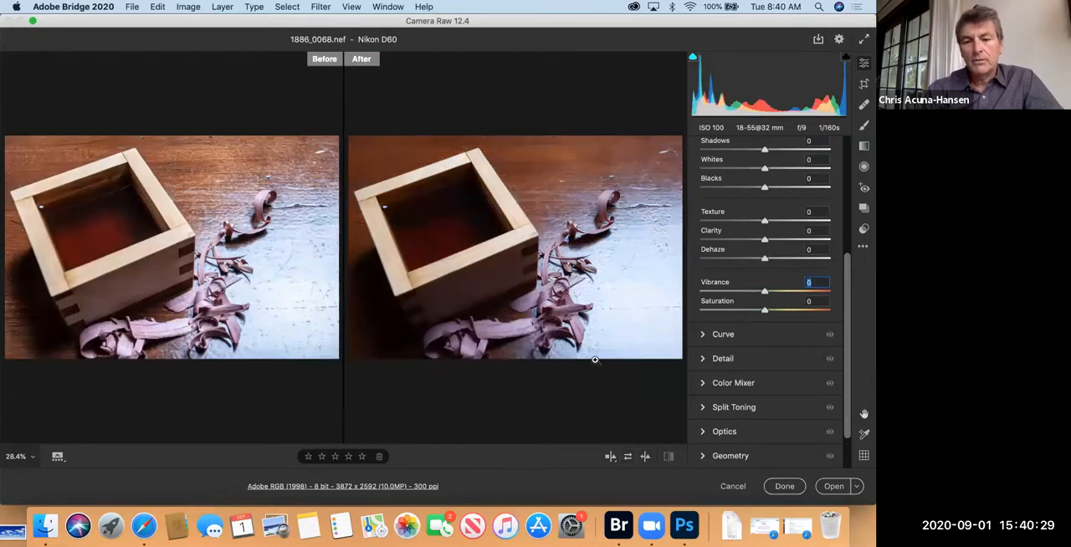
pyautogui.click(611, 457)
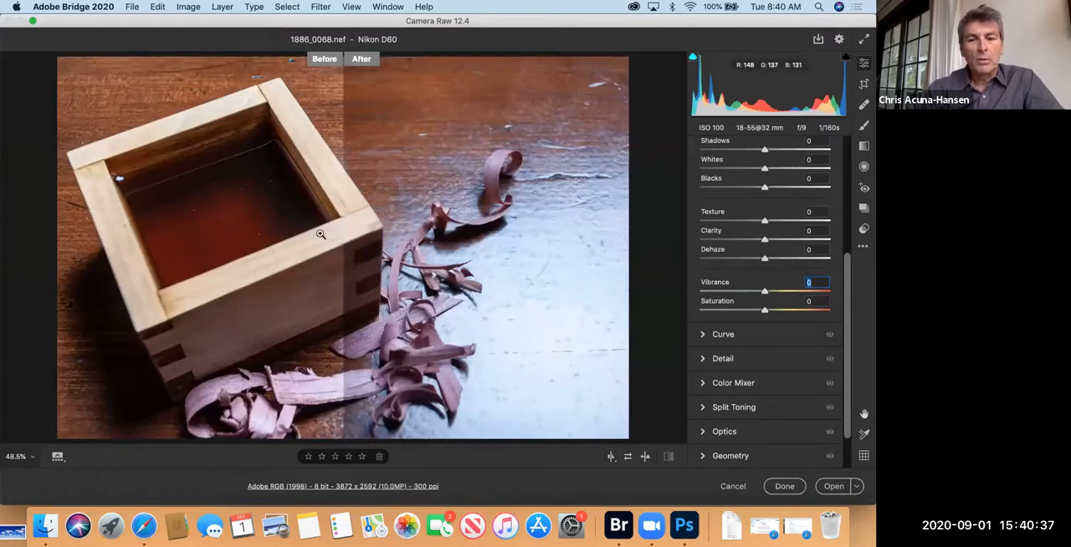
pyautogui.click(645, 457)
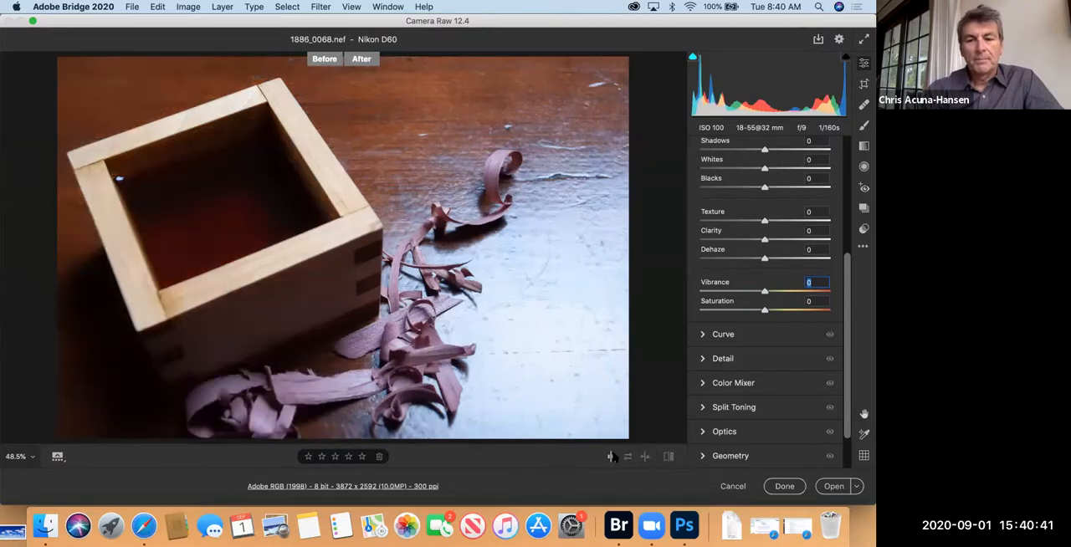
# Step: Cycle through the side-by-side, split and stacked before/after views, and return to the single-image view
pyautogui.click(611, 457)
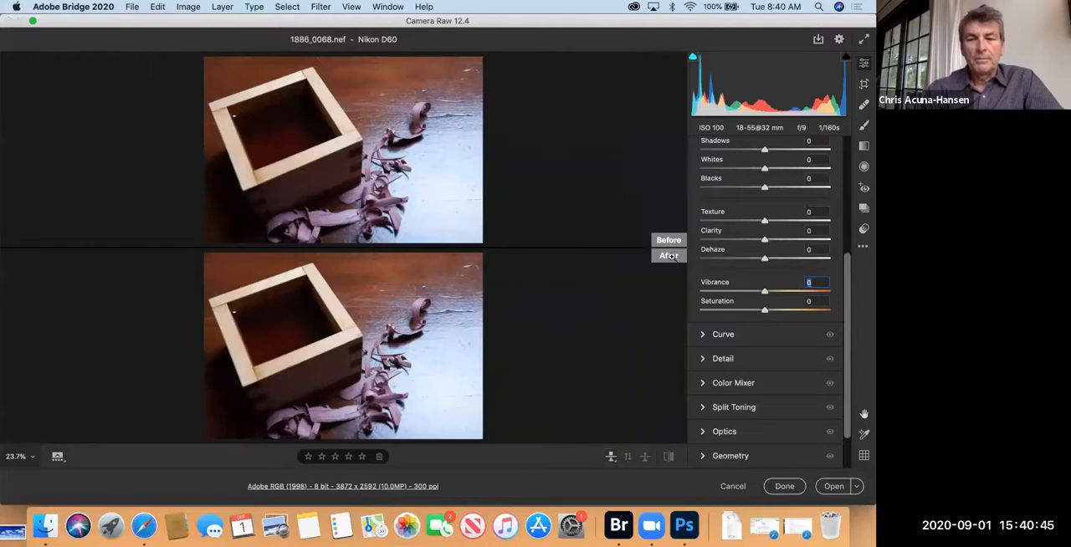
pyautogui.scroll(10, 672, 256)
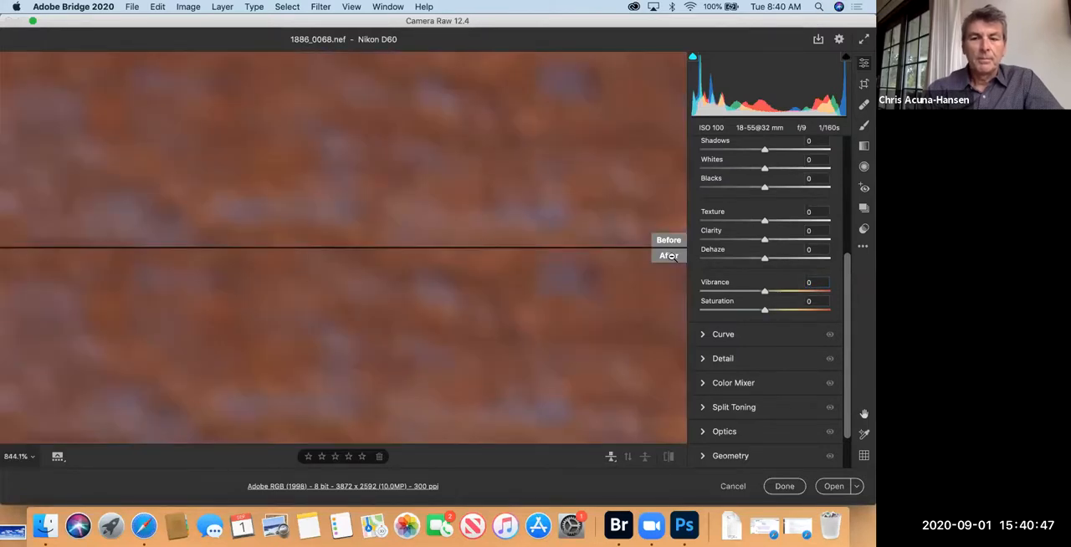
pyautogui.scroll(-10, 672, 257)
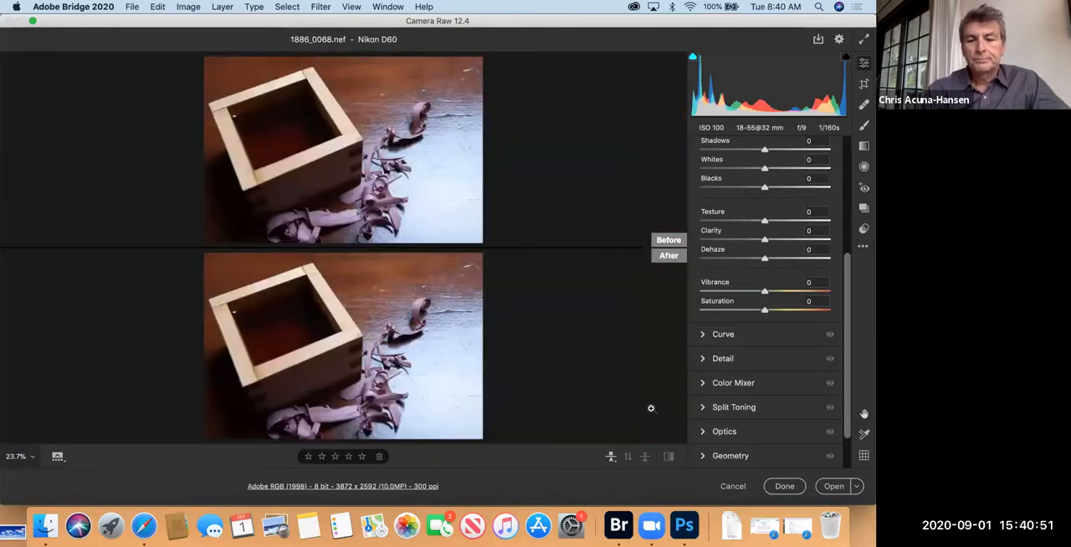
pyautogui.click(611, 456)
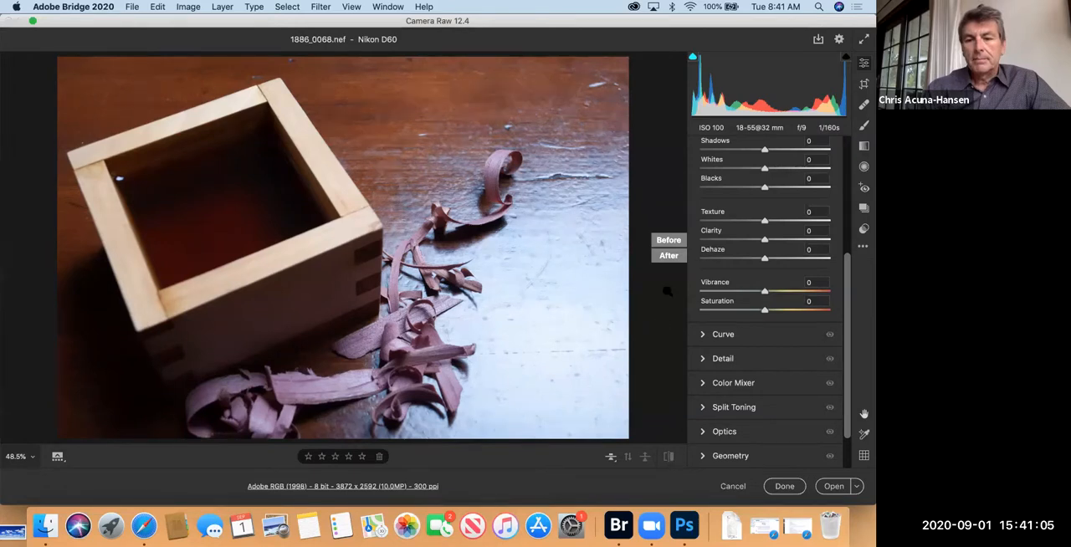
pyautogui.click(610, 458)
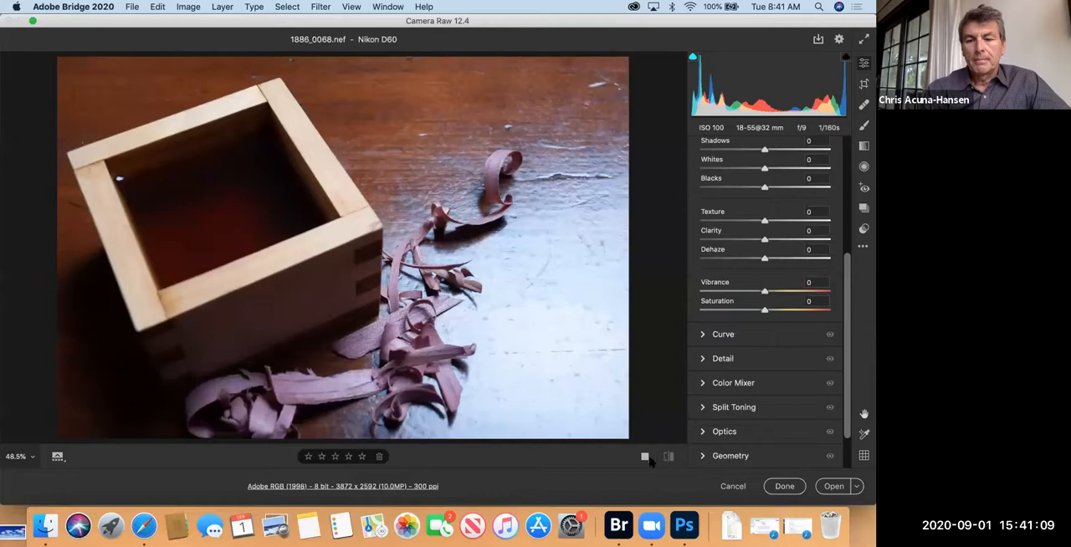
pyautogui.click(647, 458)
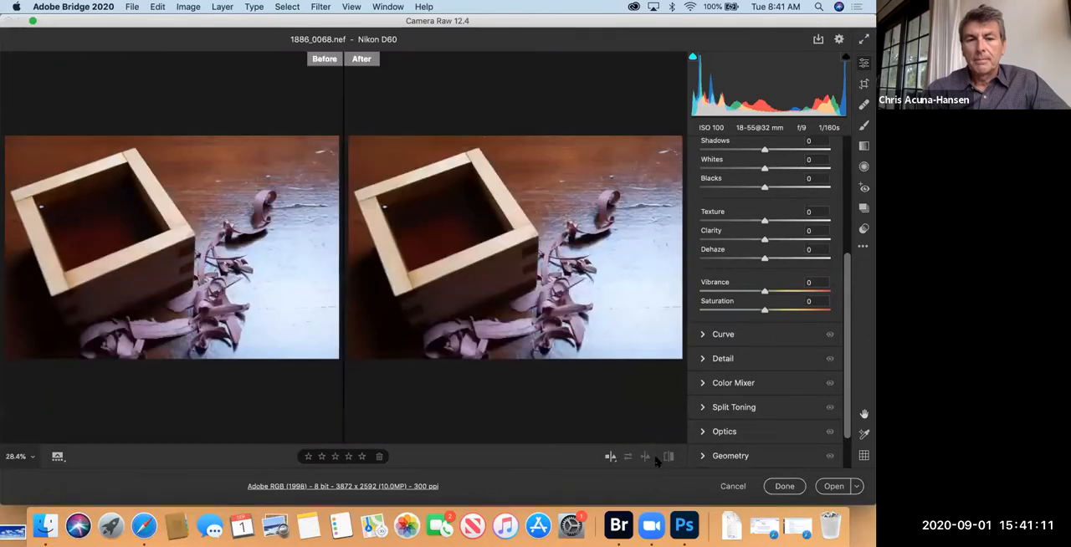
pyautogui.click(611, 457)
pyautogui.click(611, 457)
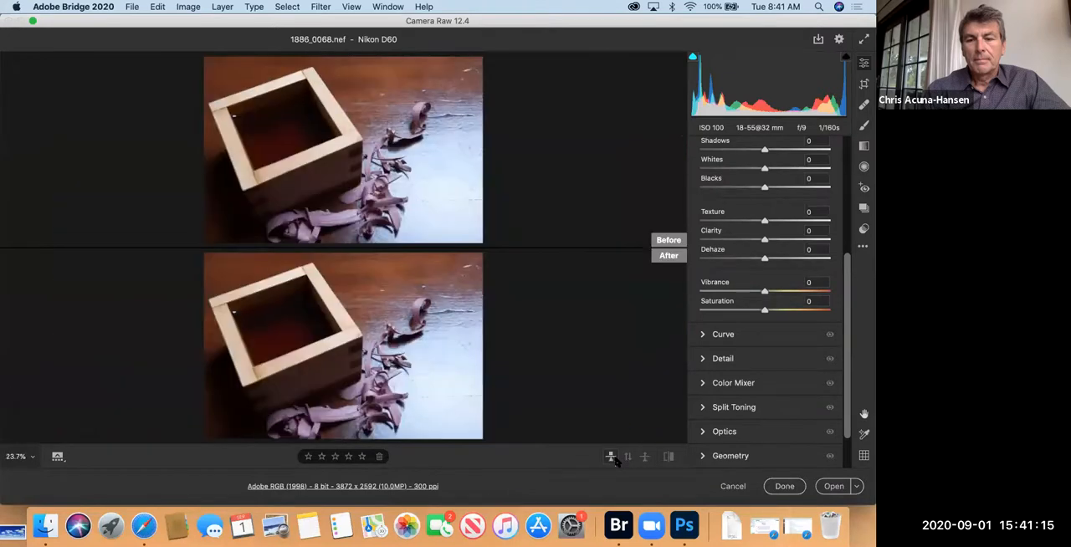
pyautogui.click(611, 457)
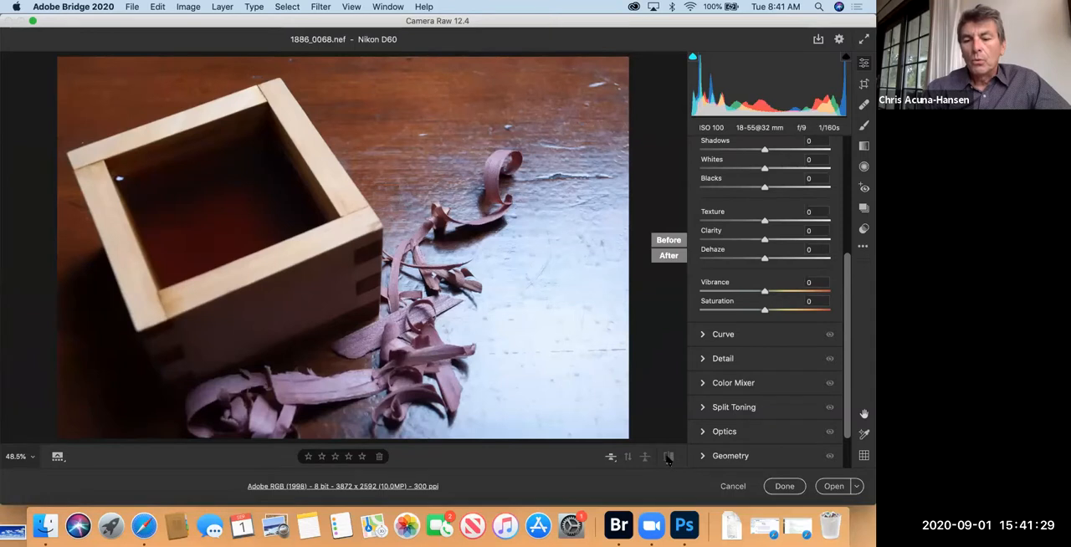
pyautogui.click(614, 459)
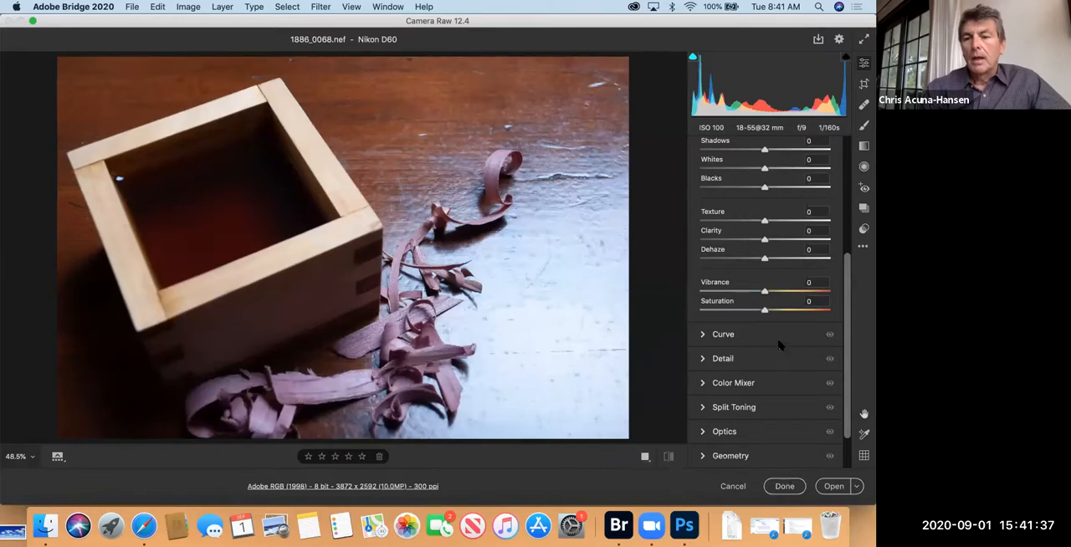
# Step: Set exposure to +0.75, contrast to +17, highlights to -43, shadows to +22, whites to -32, blacks to +25, texture to +29 and clarity to +26
pyautogui.scroll(5, 778, 345)
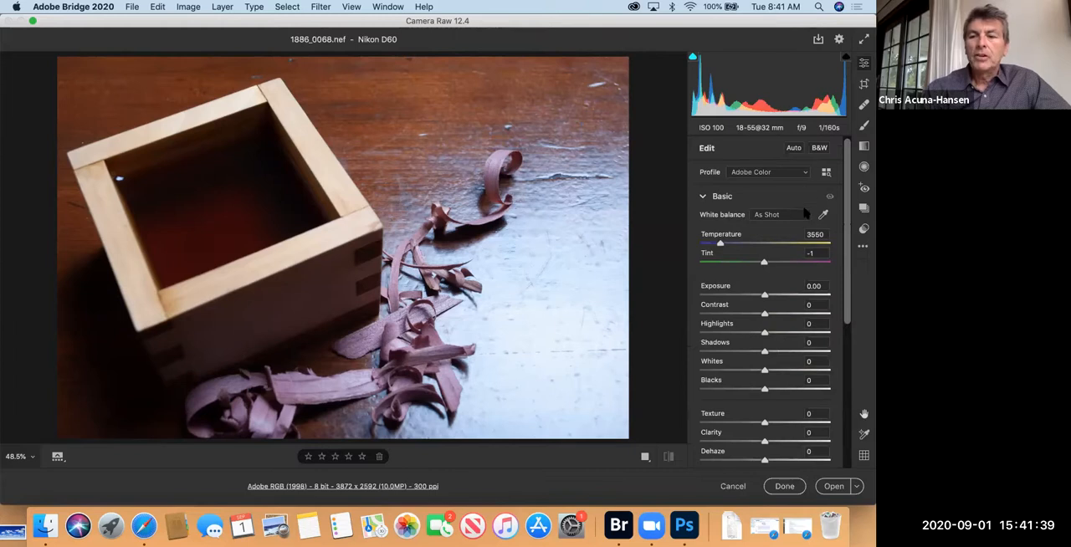
pyautogui.moveTo(764, 297); pyautogui.dragTo(775, 296)
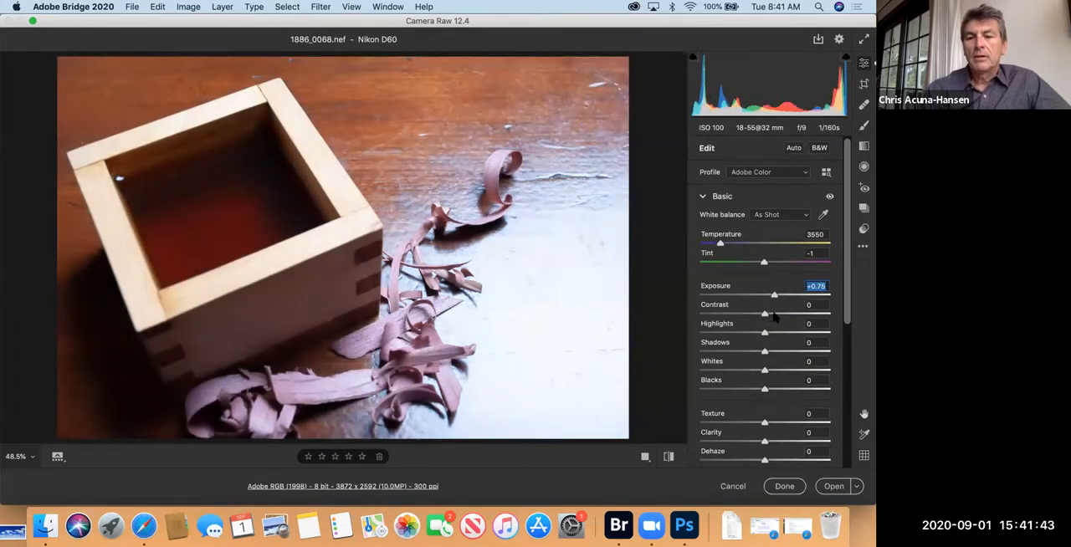
pyautogui.click(775, 314)
pyautogui.moveTo(764, 332); pyautogui.dragTo(782, 443)
# Step: Set dehaze to +49, vibrance to +20 and saturation to -23, and apply the edits without opening the image
pyautogui.scroll(-3, 774, 387)
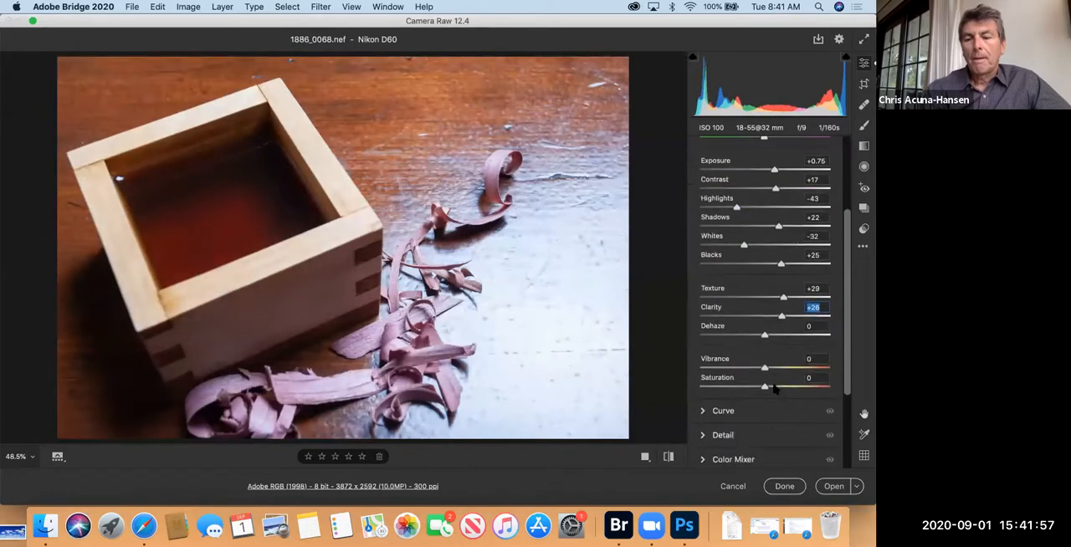
pyautogui.moveTo(778, 336); pyautogui.dragTo(796, 334)
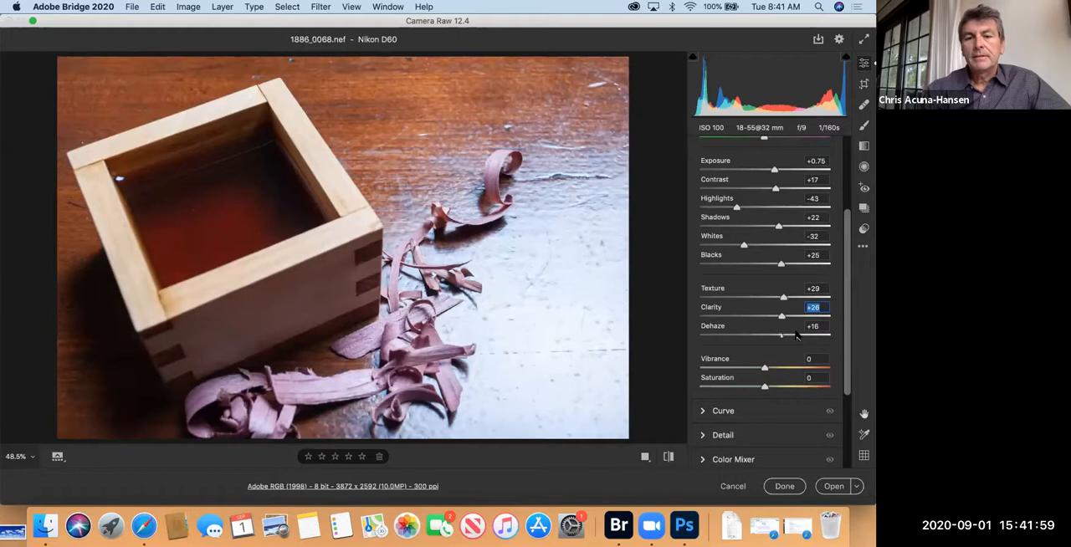
pyautogui.click(776, 368)
pyautogui.moveTo(764, 387); pyautogui.dragTo(749, 387)
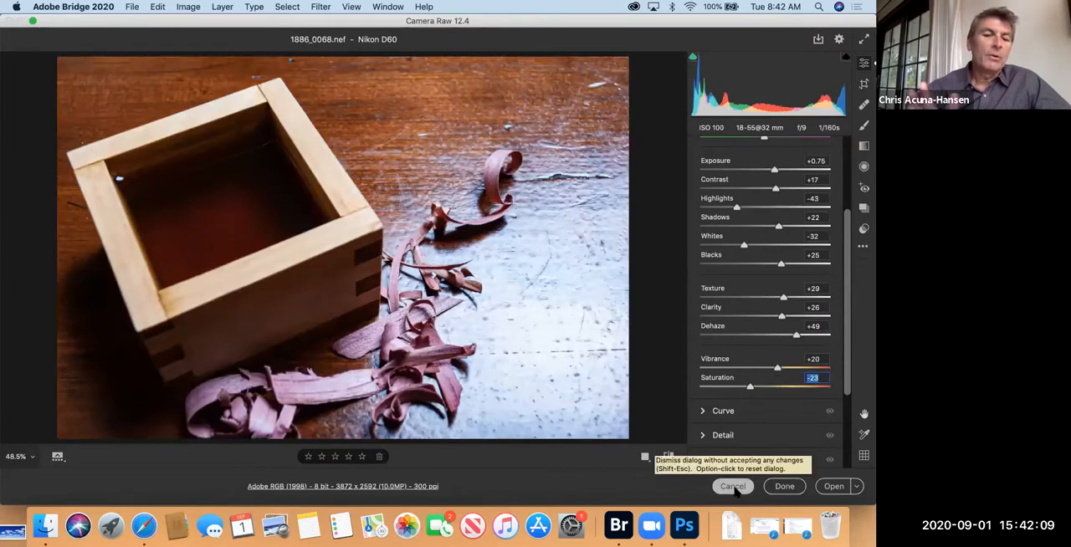
pyautogui.click(784, 487)
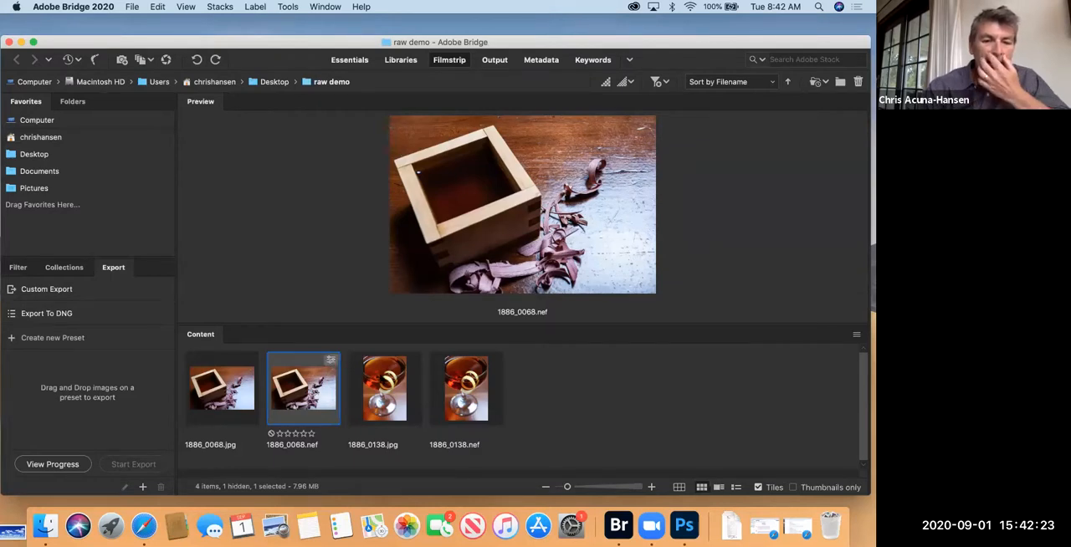
# Step: Reopen 1886_0068.nef in Camera Raw from Bridge to check its stored adjustments, and close it again
pyautogui.press('Right')
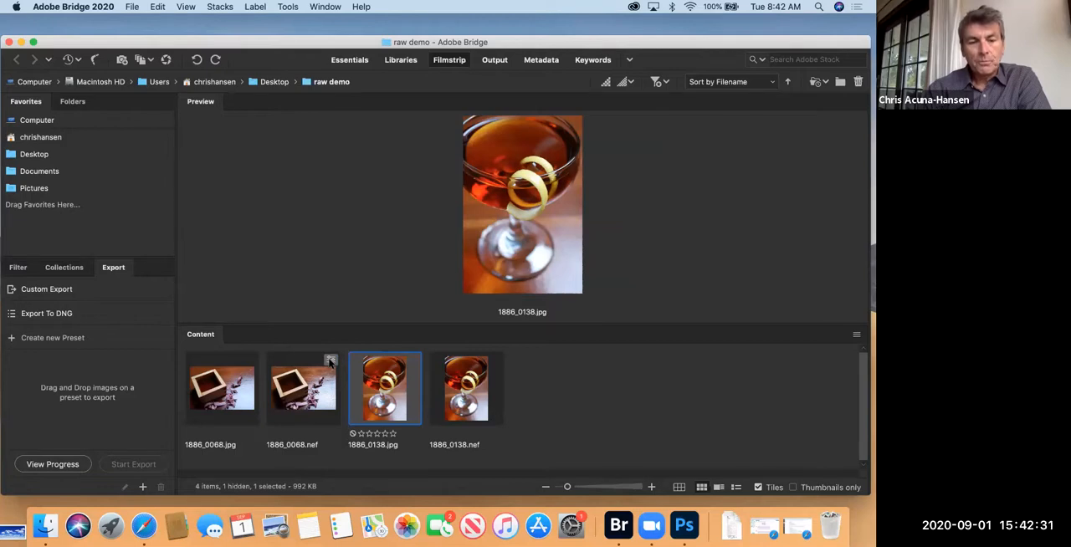
pyautogui.click(317, 369)
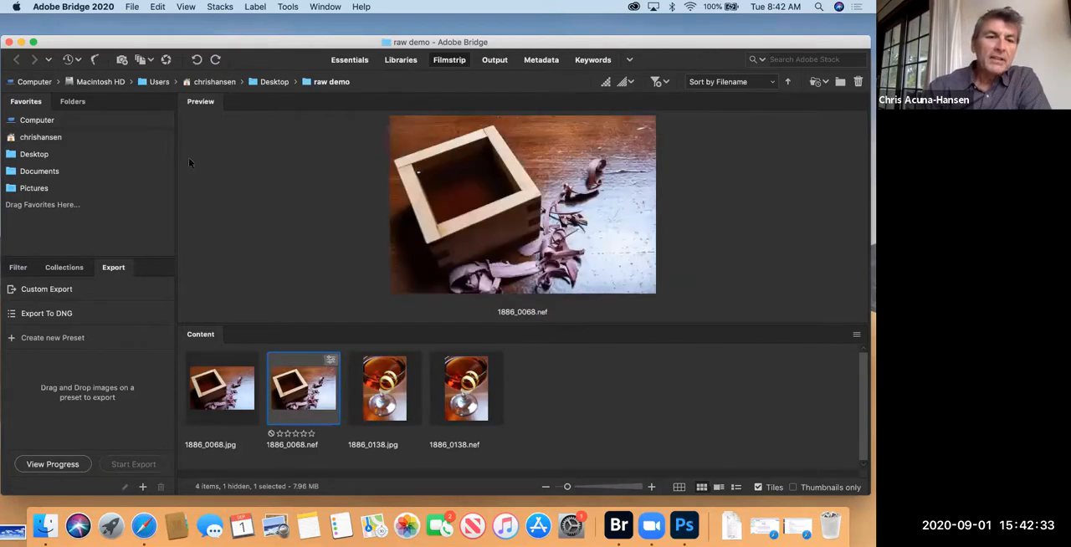
pyautogui.click(167, 61)
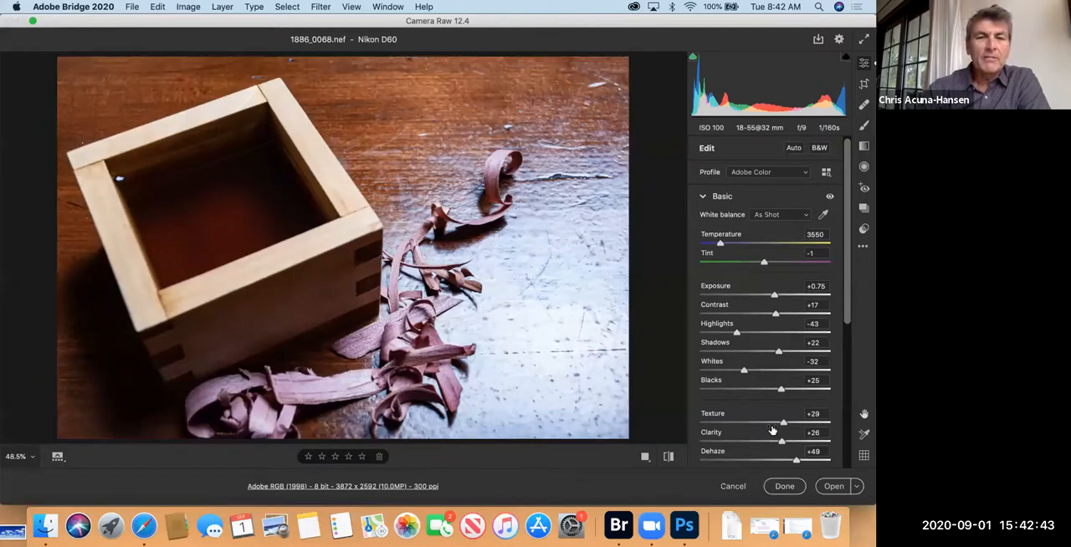
pyautogui.click(784, 486)
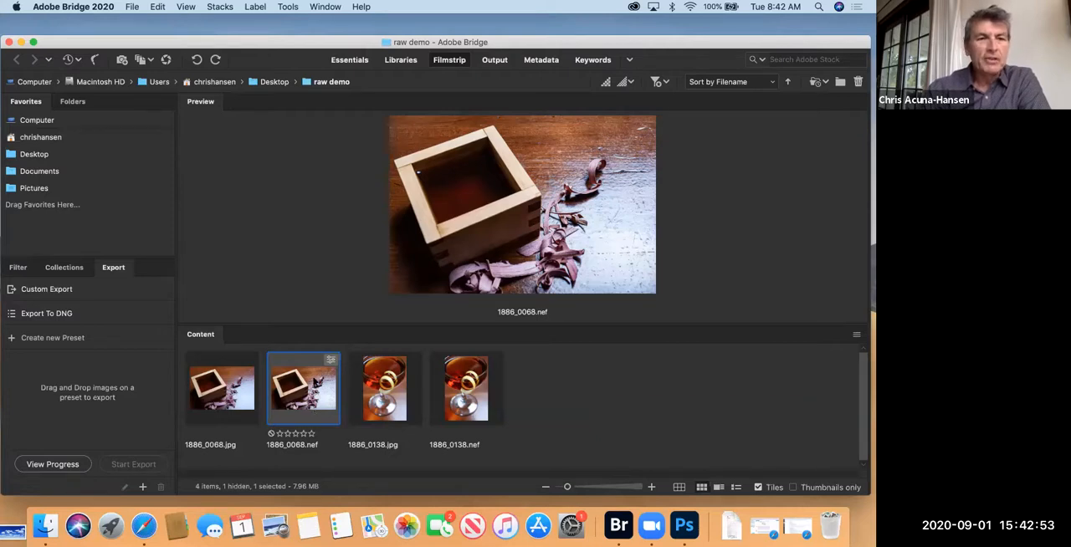
# Step: Switch to Finder, open the raw demo folder from the desktop and preview the sidecar file 1886_0068.xmp
pyautogui.moveTo(97, 40); pyautogui.dragTo(20, 46)
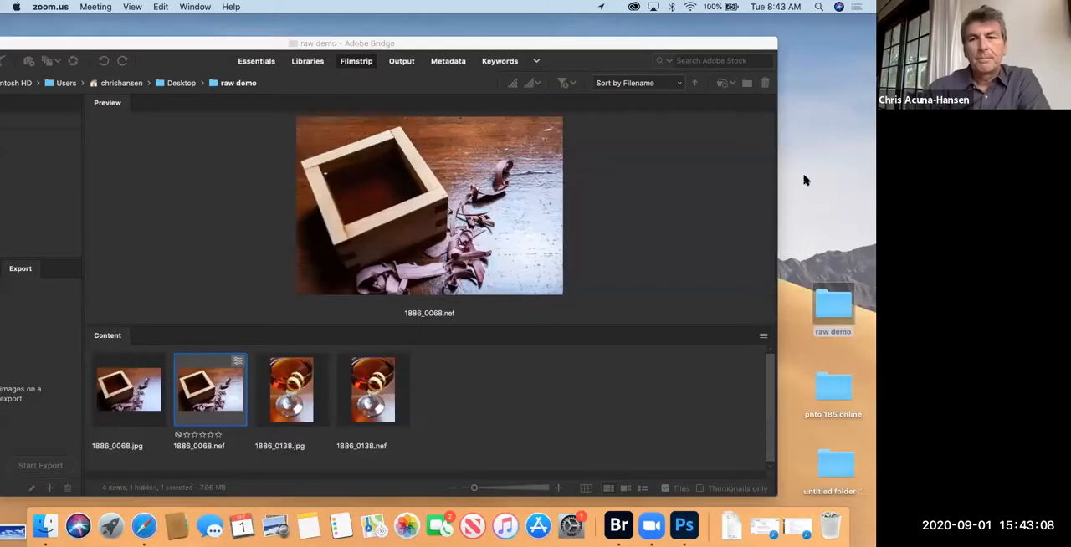
pyautogui.click(829, 308)
pyautogui.doubleClick(829, 308)
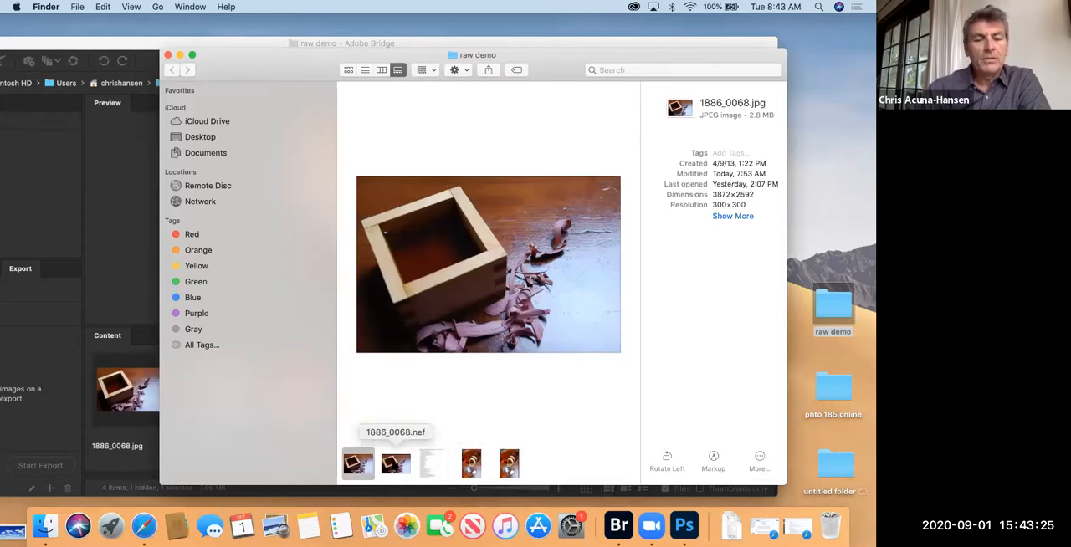
pyautogui.click(431, 469)
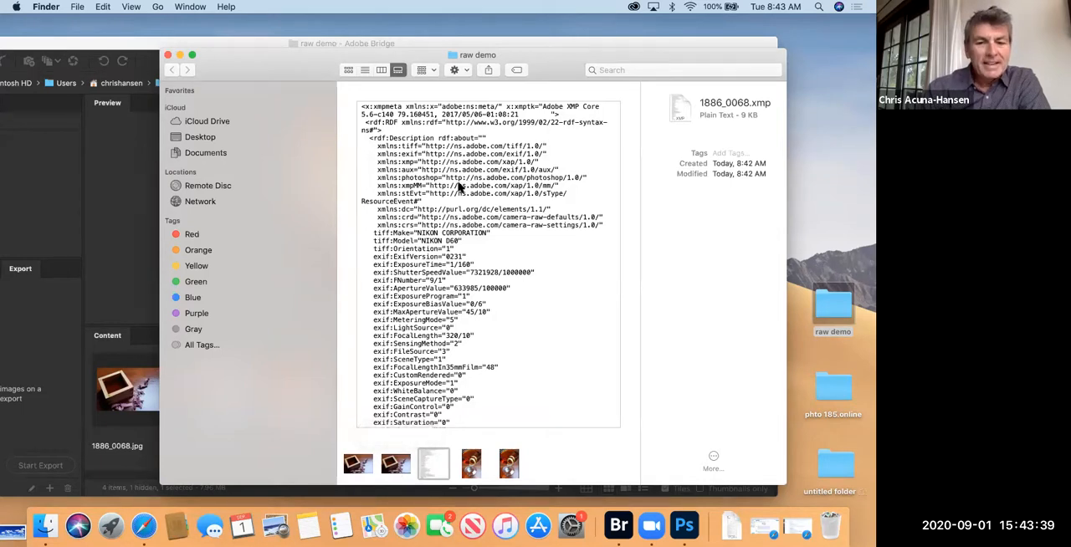
# Step: Read through the text of 1886_0068.xmp to examine the camera metadata and the Camera Raw adjustment values it stores
pyautogui.scroll(-5, 456, 191)
pyautogui.scroll(-6, 425, 330)
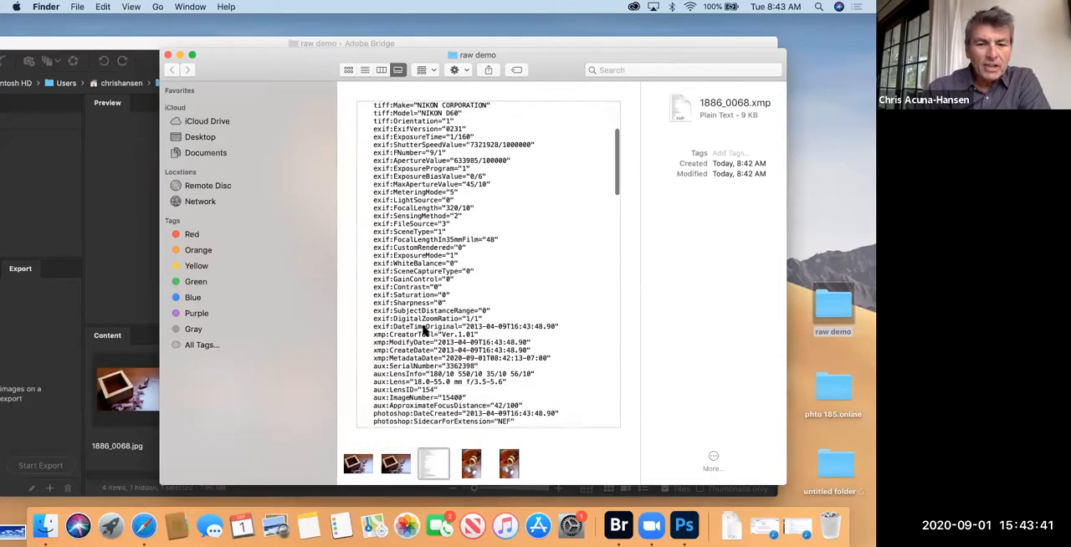
pyautogui.scroll(-9, 425, 330)
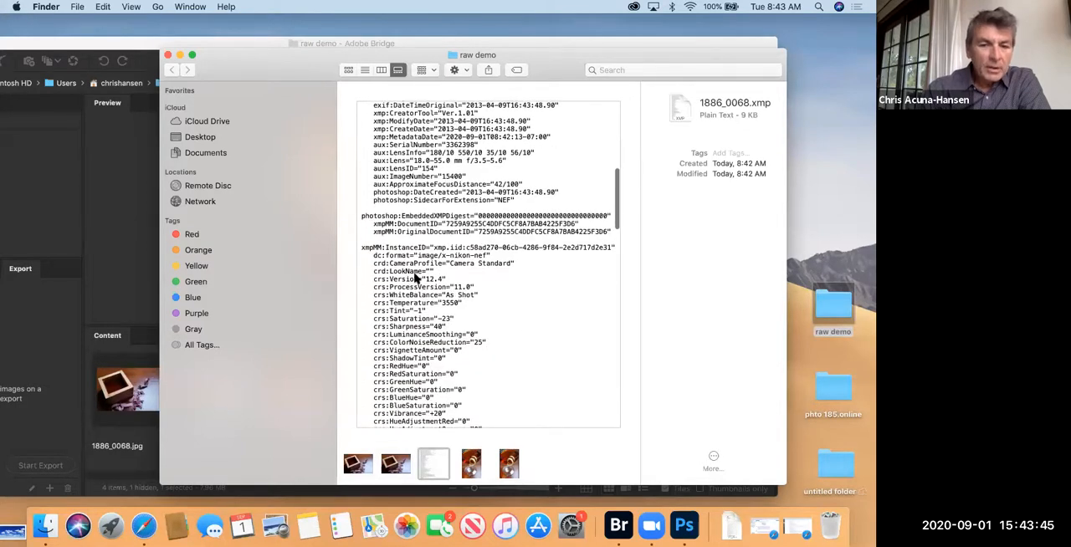
pyautogui.scroll(-3, 416, 277)
pyautogui.scroll(-1, 416, 278)
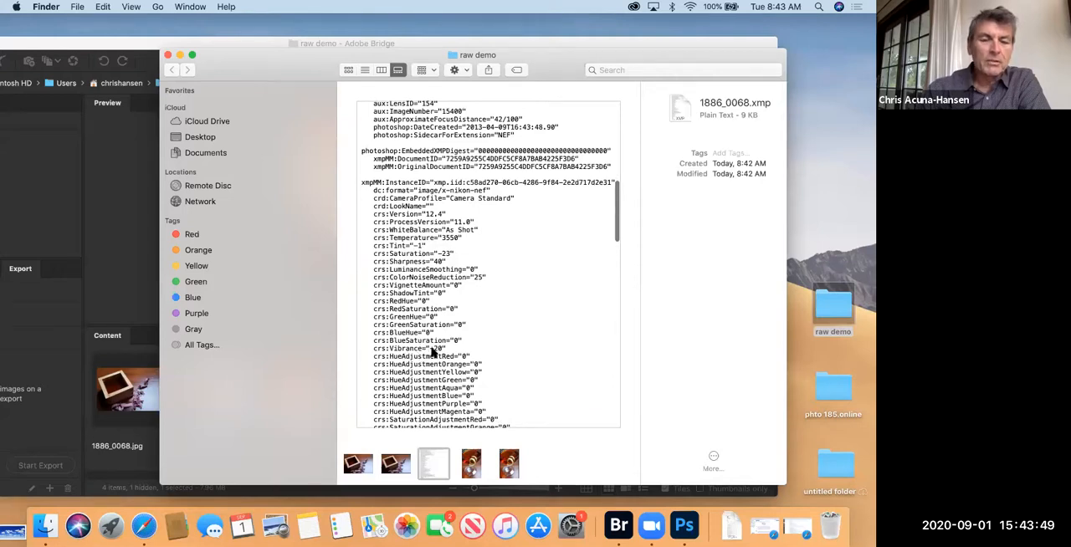
pyautogui.scroll(-5, 432, 351)
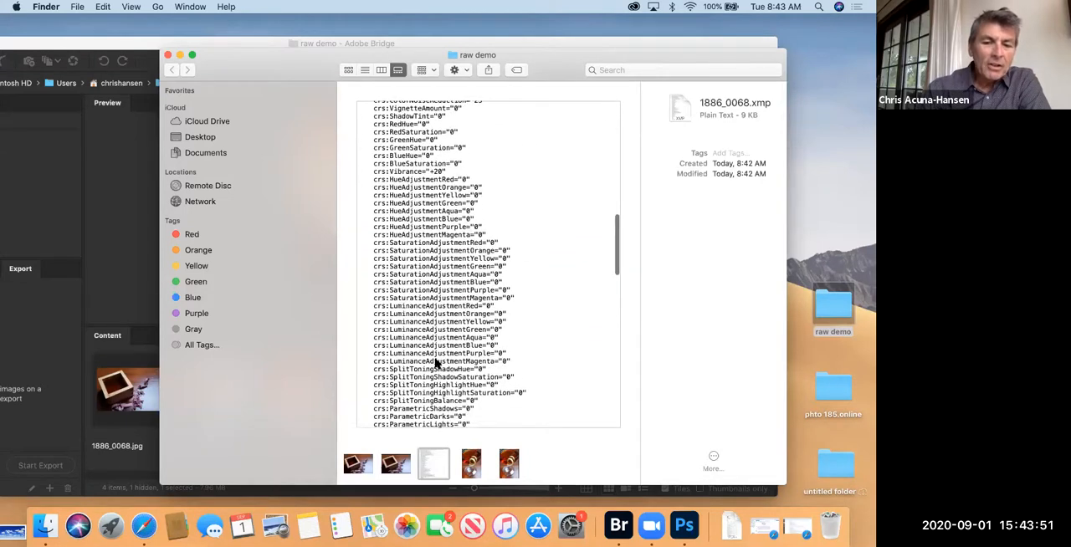
pyautogui.scroll(-3, 435, 362)
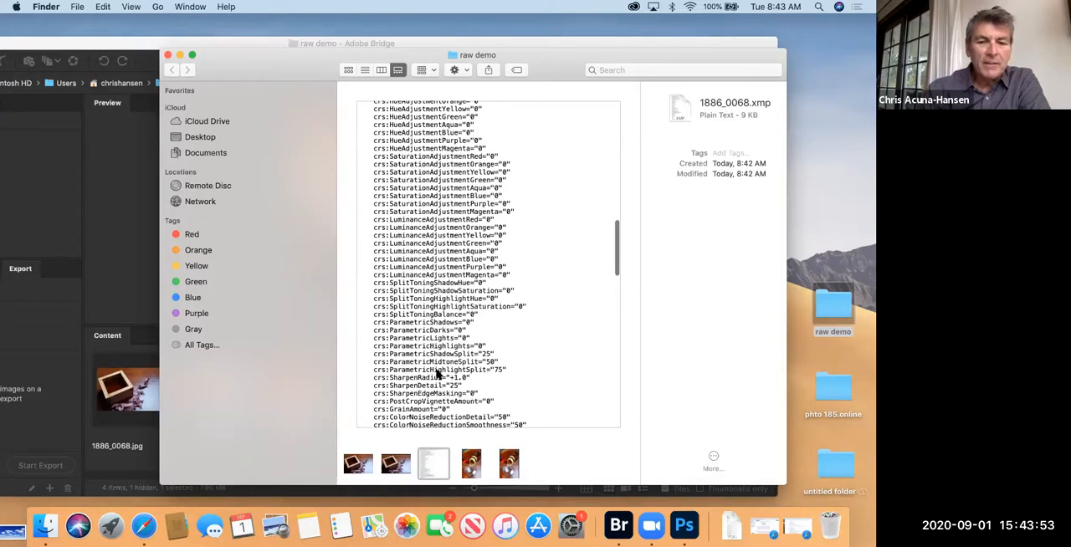
# Step: Read the remaining tone, dehaze, texture and crop values in the preview of 1886_0068.xmp
pyautogui.scroll(-5, 436, 368)
pyautogui.scroll(-1, 435, 350)
pyautogui.scroll(-3, 427, 352)
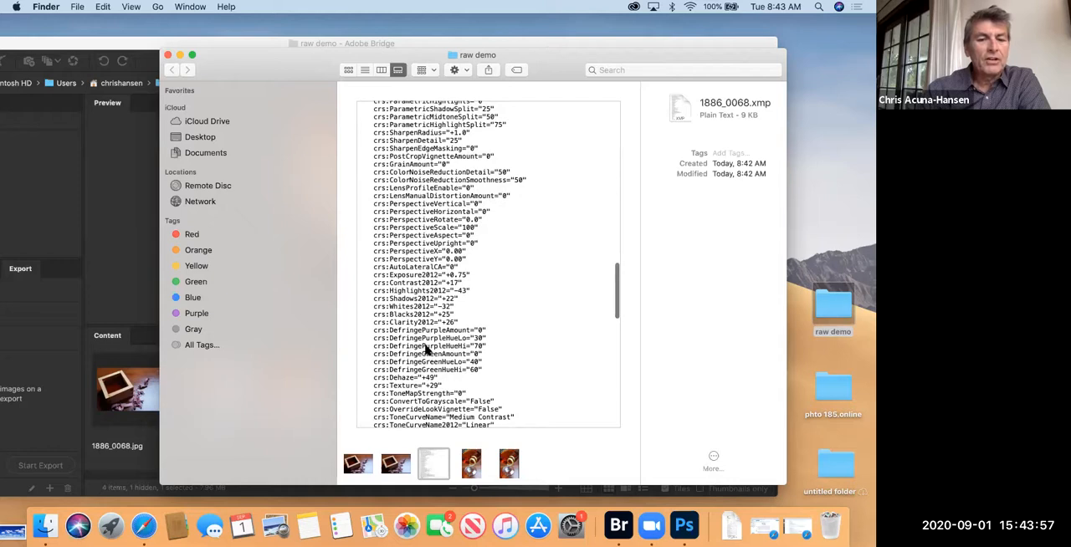
pyautogui.scroll(-8, 427, 351)
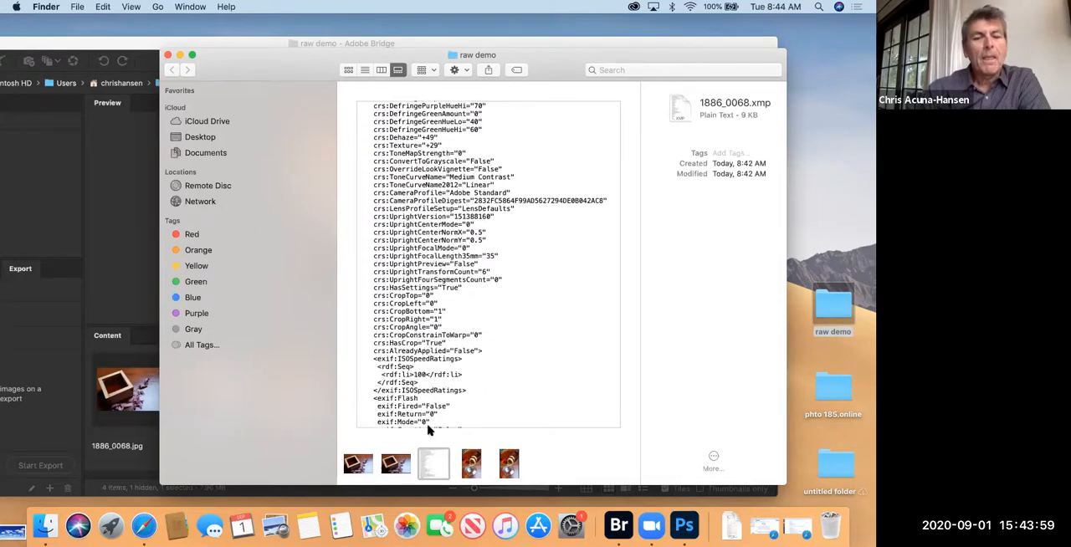
# Step: Move 1886_0068.xmp to the Trash, close the raw demo folder window and return to Bridge
pyautogui.doubleClick(433, 463)
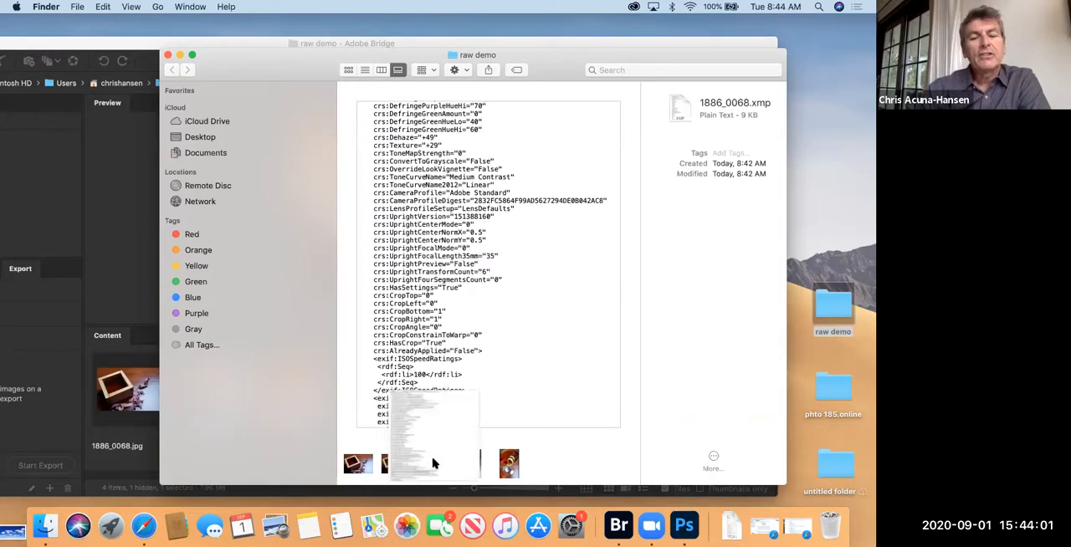
pyautogui.moveTo(500, 444); pyautogui.dragTo(829, 520)
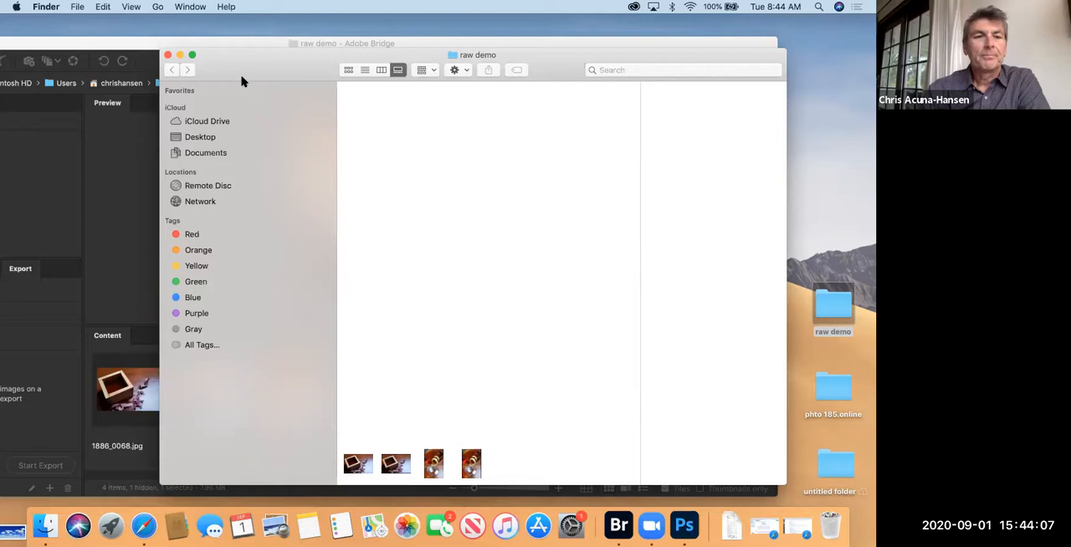
pyautogui.click(167, 55)
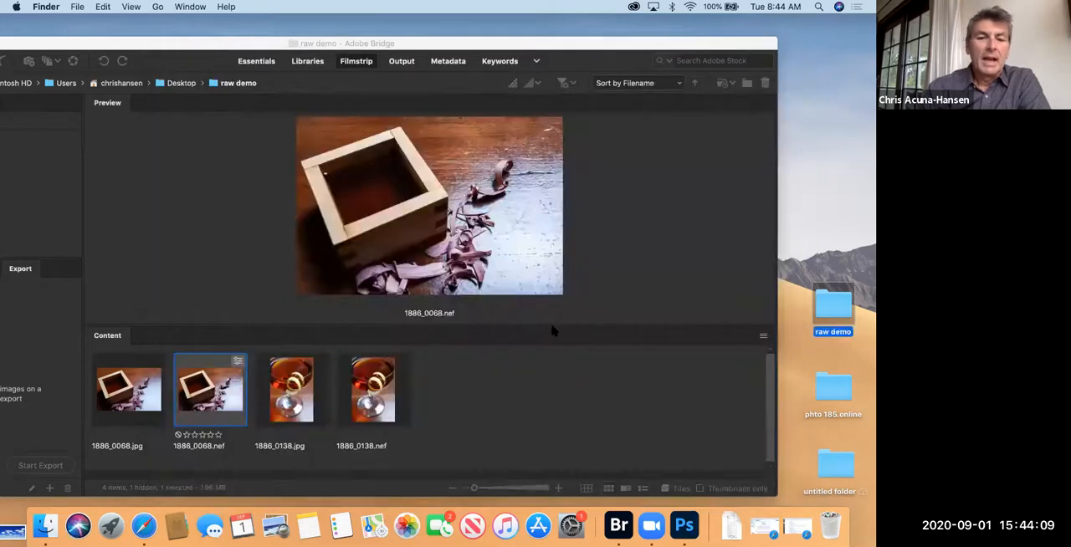
pyautogui.moveTo(40, 42); pyautogui.dragTo(131, 22)
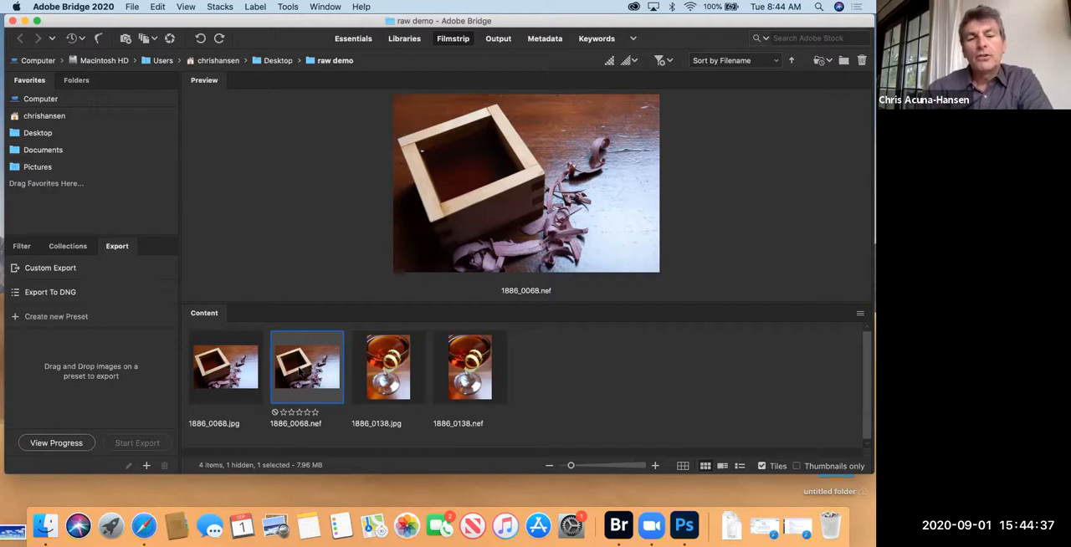
# Step: Open 1886_0068.nef in Camera Raw and set exposure to +1.60, contrast to +21, highlights to -35 and shadows to +36
pyautogui.doubleClick(300, 374)
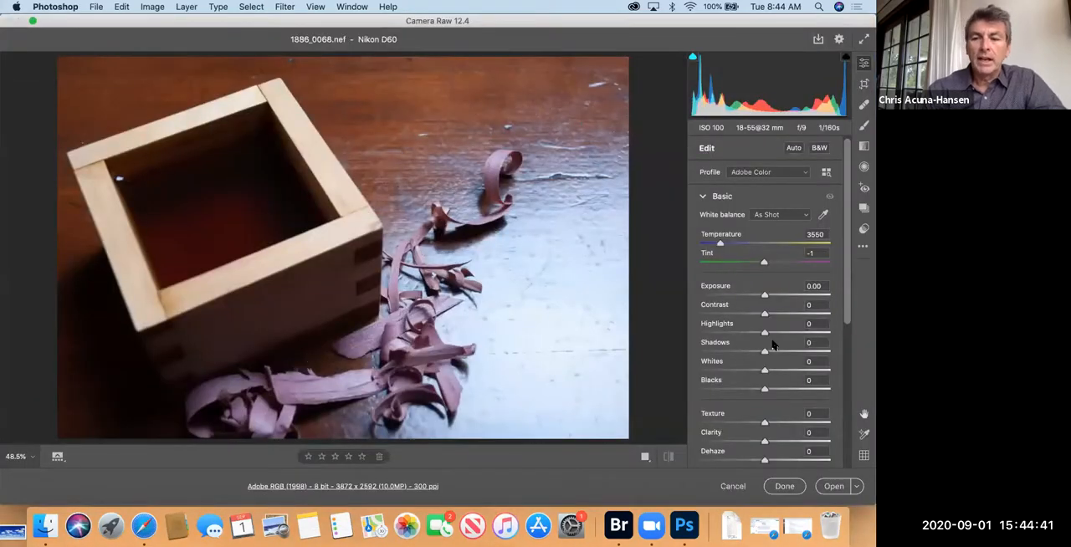
pyautogui.moveTo(762, 296); pyautogui.dragTo(786, 352)
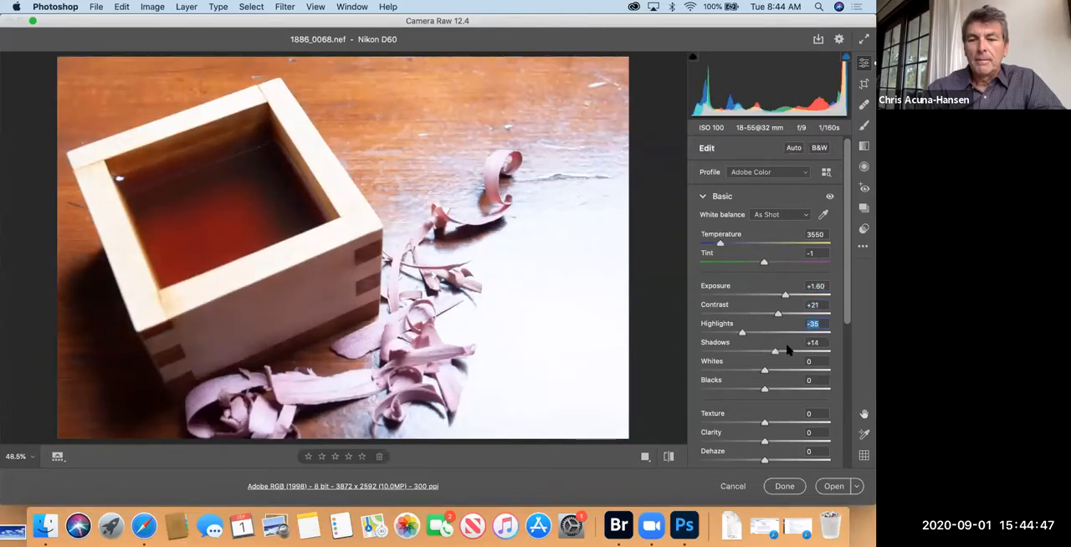
# Step: Set texture to +33, clarity to +31, dehaze to +28, vibrance to +20 and saturation to -29, and apply without opening the image
pyautogui.scroll(-3, 764, 406)
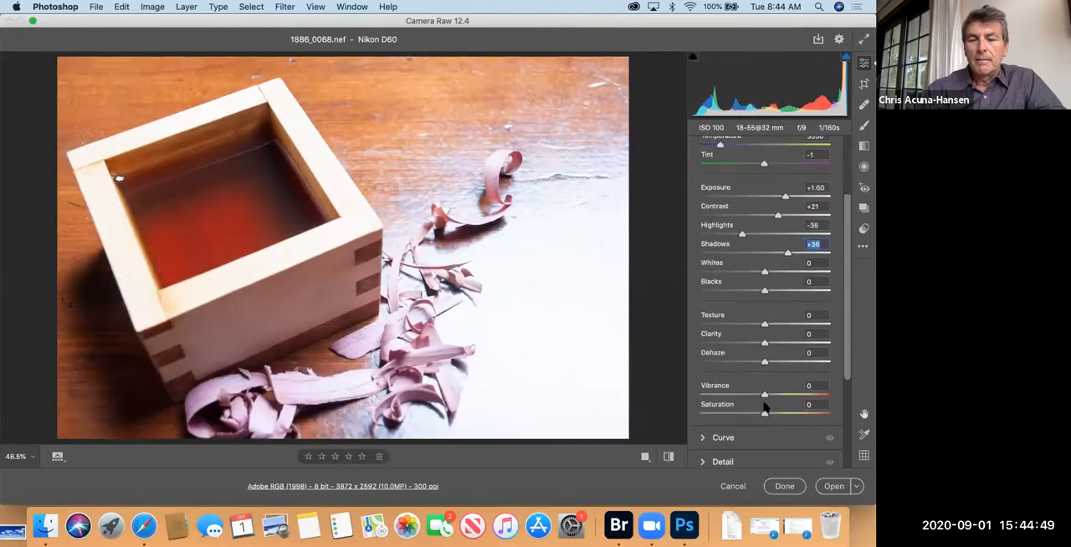
pyautogui.moveTo(764, 311); pyautogui.dragTo(785, 329)
pyautogui.click(782, 349)
pyautogui.click(776, 381)
pyautogui.moveTo(765, 399); pyautogui.dragTo(745, 400)
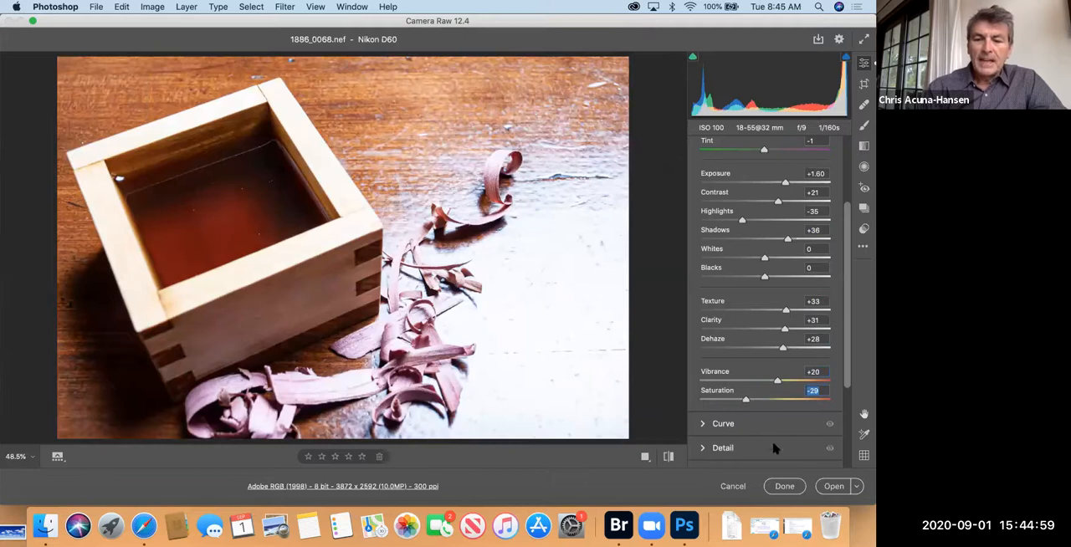
pyautogui.click(782, 487)
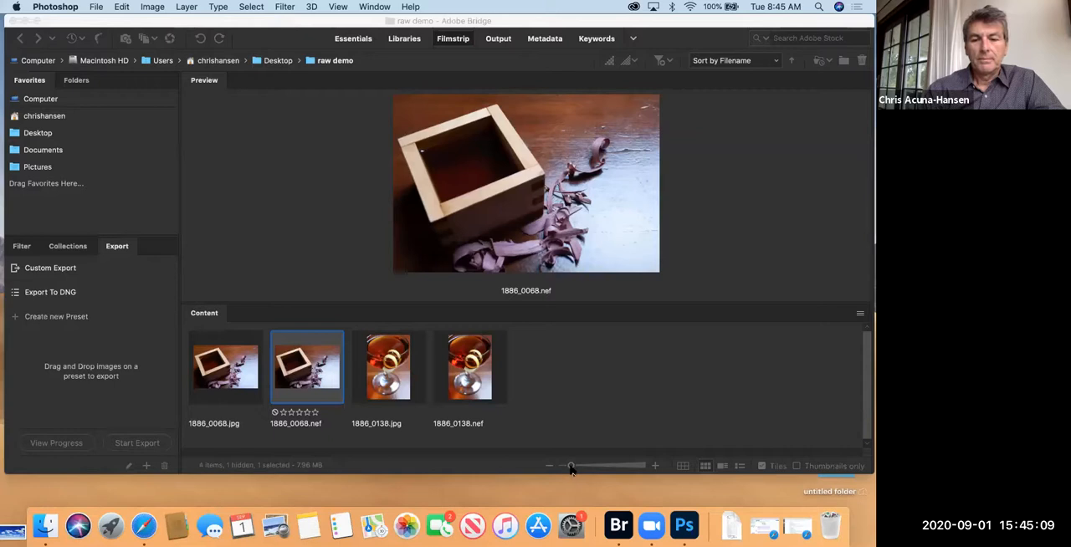
# Step: Enlarge the Bridge thumbnails slightly and open 1886_0068.nef through Camera Raw into Photoshop
pyautogui.moveTo(571, 469); pyautogui.dragTo(579, 466)
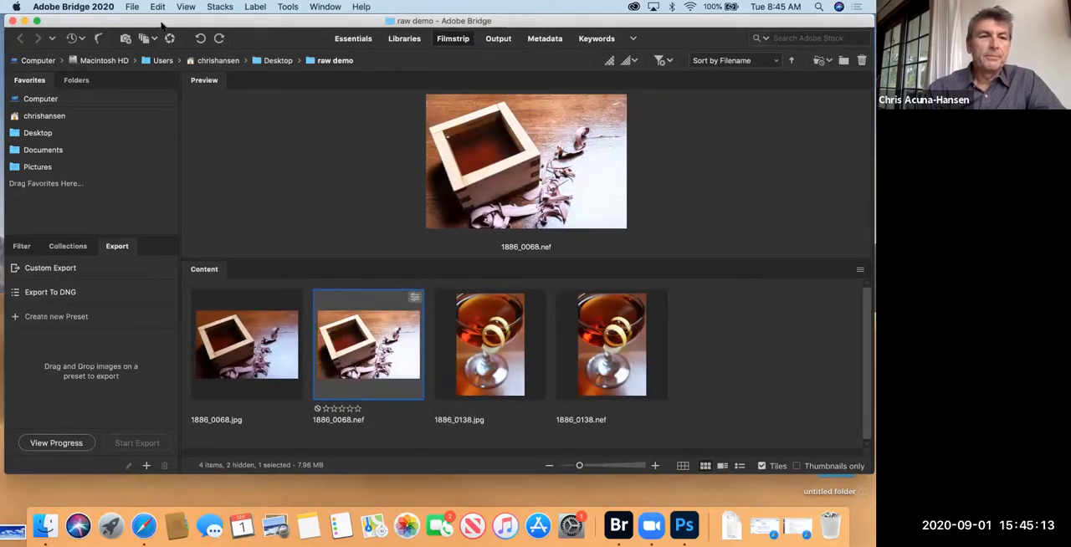
pyautogui.moveTo(122, 21); pyautogui.dragTo(121, 46)
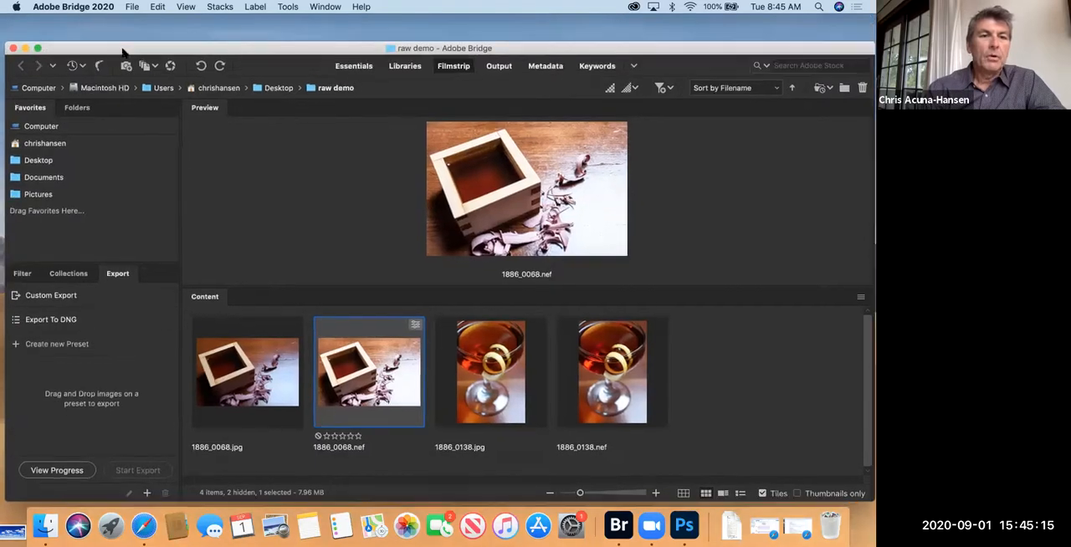
pyautogui.click(170, 63)
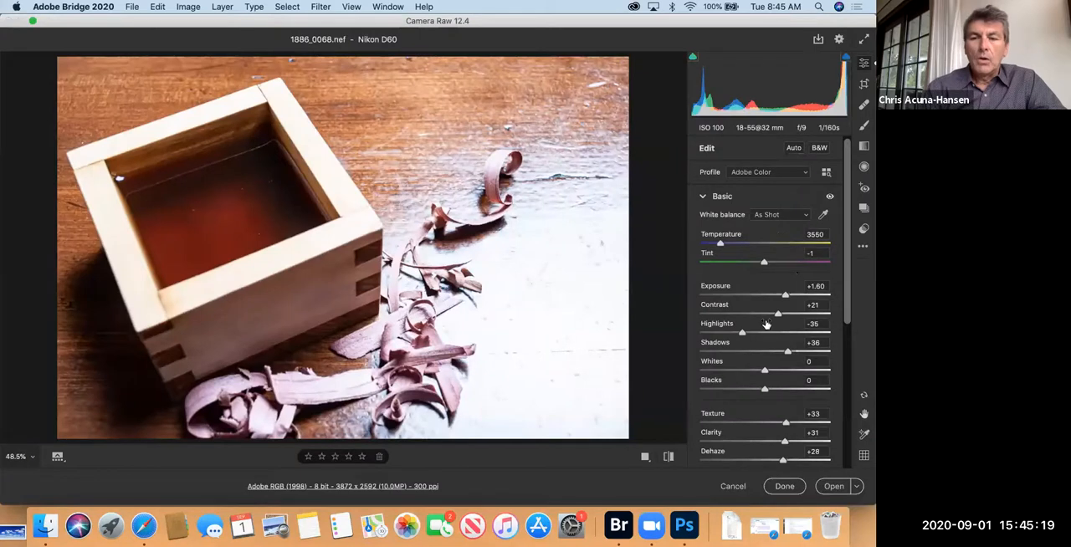
pyautogui.click(830, 487)
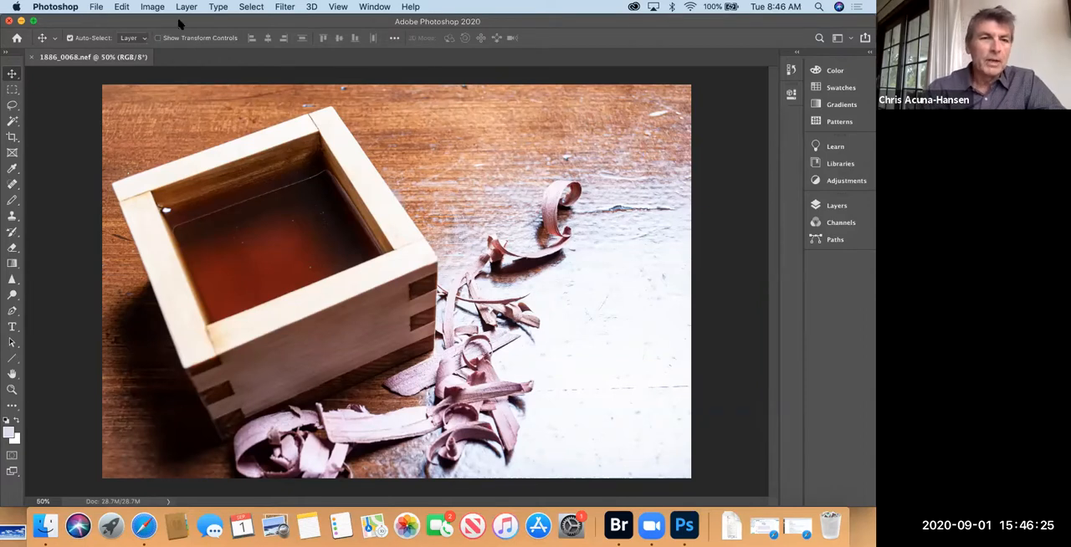
# Step: Apply an Exposure adjustment directly to the image with an exposure value of 0.00
pyautogui.click(152, 7)
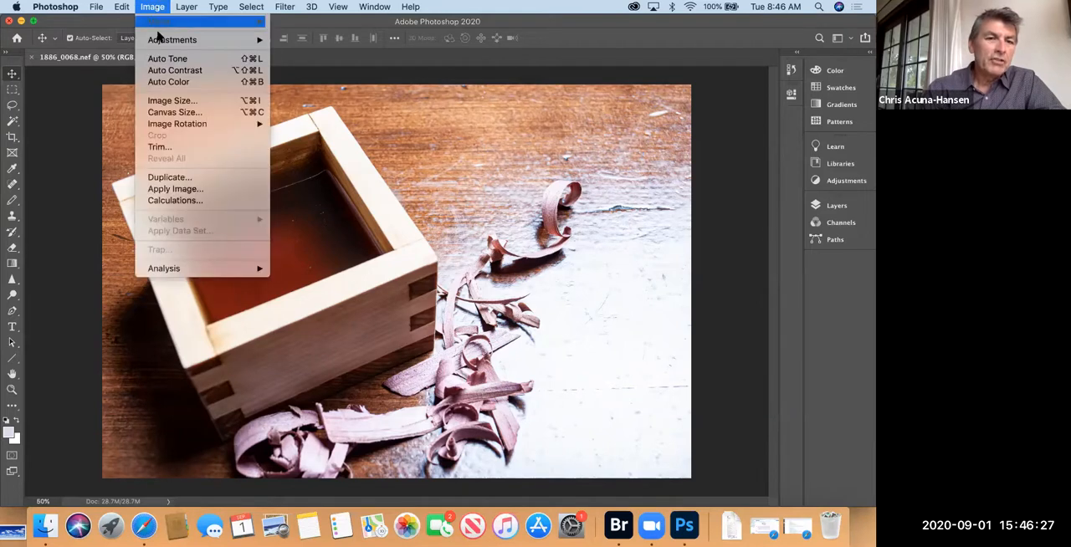
pyautogui.moveTo(161, 40)
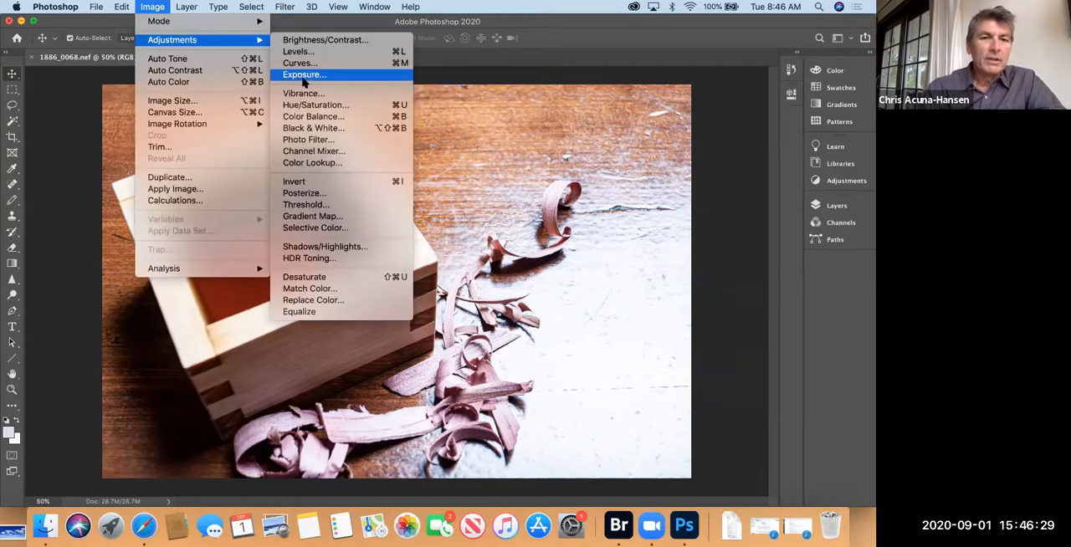
pyautogui.click(304, 80)
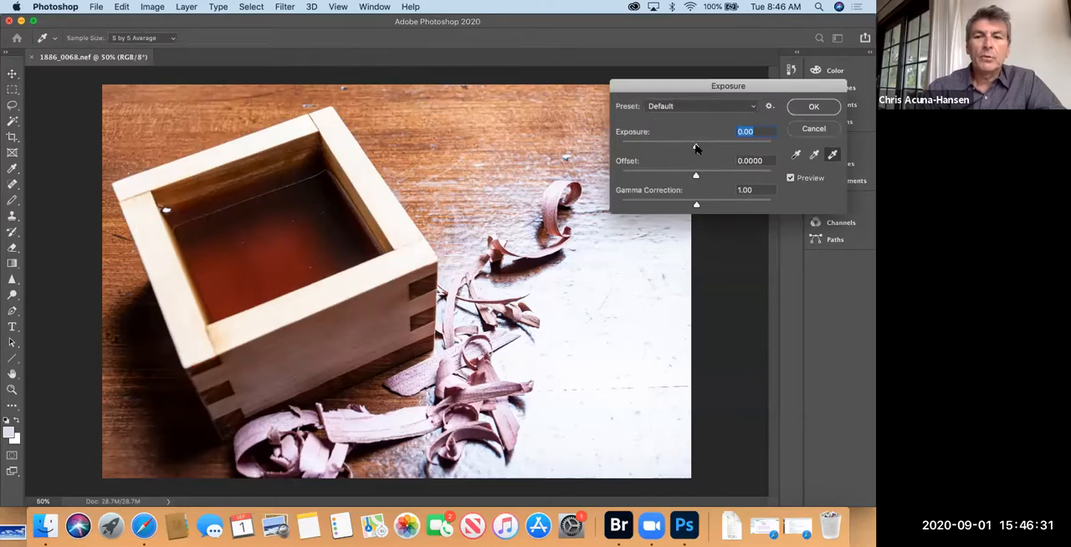
pyautogui.moveTo(696, 148)
pyautogui.mouseDown()
pyautogui.moveTo(729, 147)
pyautogui.moveTo(670, 148)
pyautogui.moveTo(695, 147)
pyautogui.mouseUp()
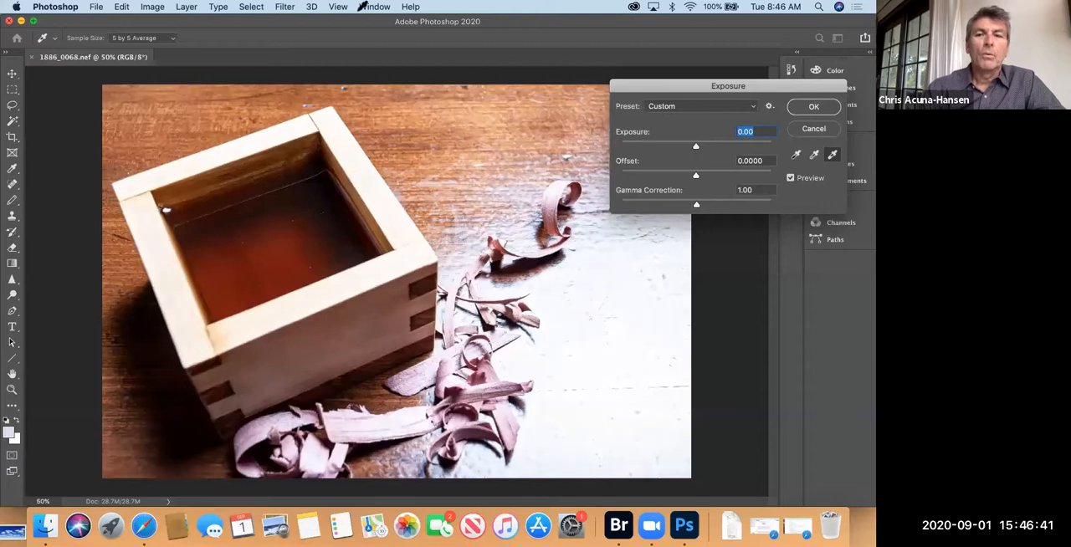
pyautogui.click(812, 106)
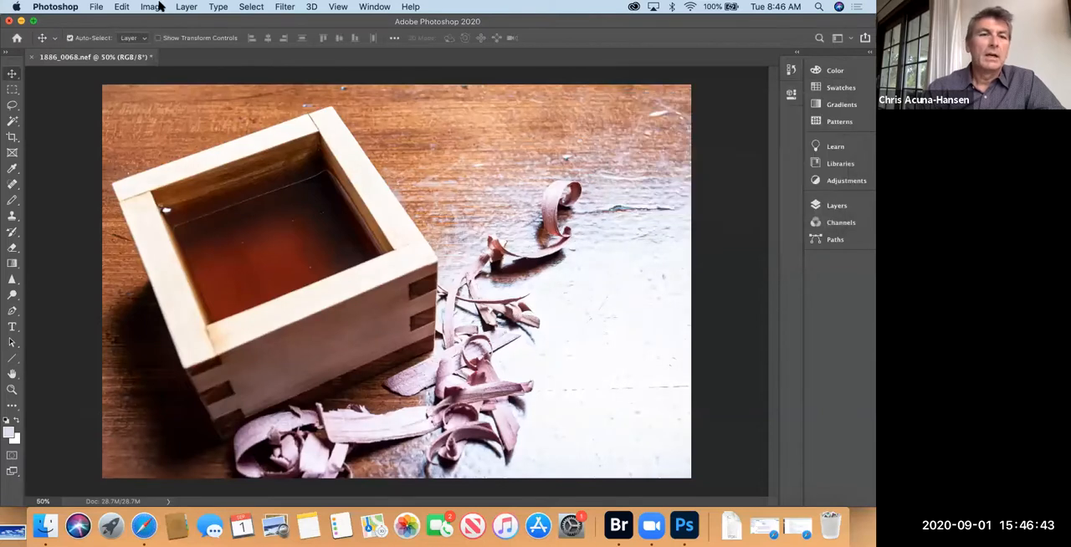
# Step: Apply a Levels adjustment to the image with RGB input levels of 14, 0.71 and 232
pyautogui.click(154, 7)
pyautogui.moveTo(241, 42)
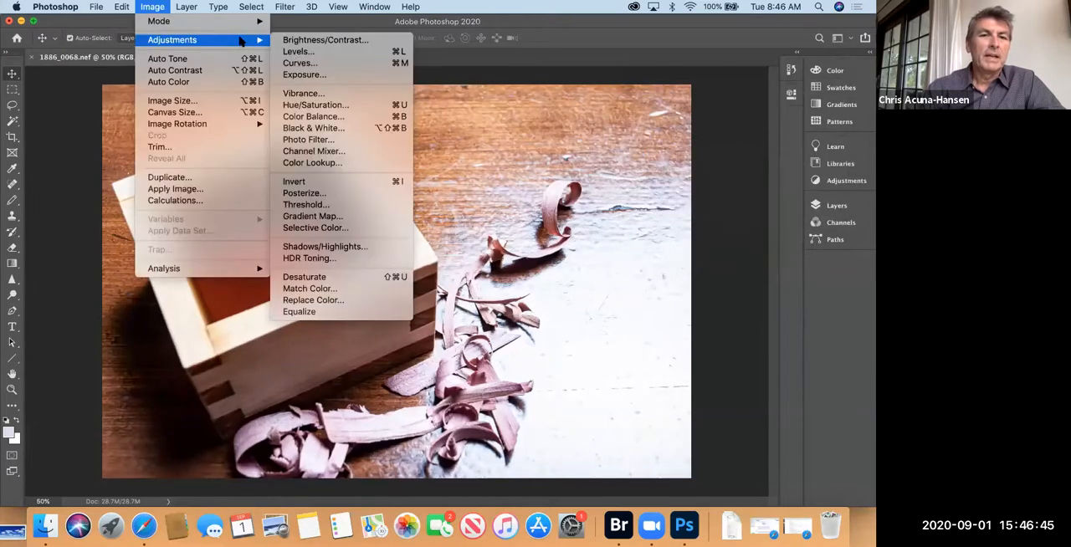
pyautogui.click(298, 53)
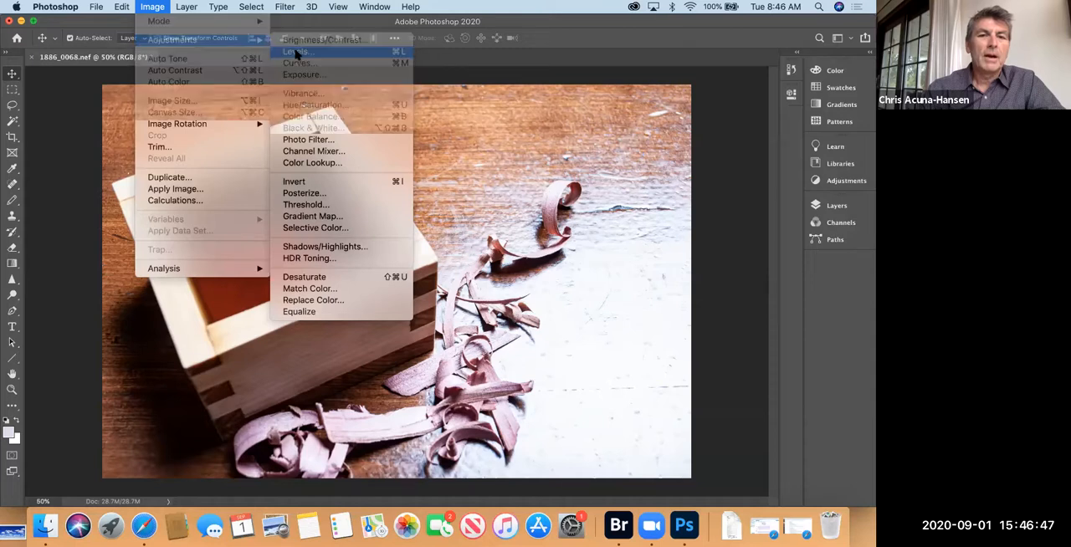
pyautogui.moveTo(708, 325); pyautogui.dragTo(725, 326)
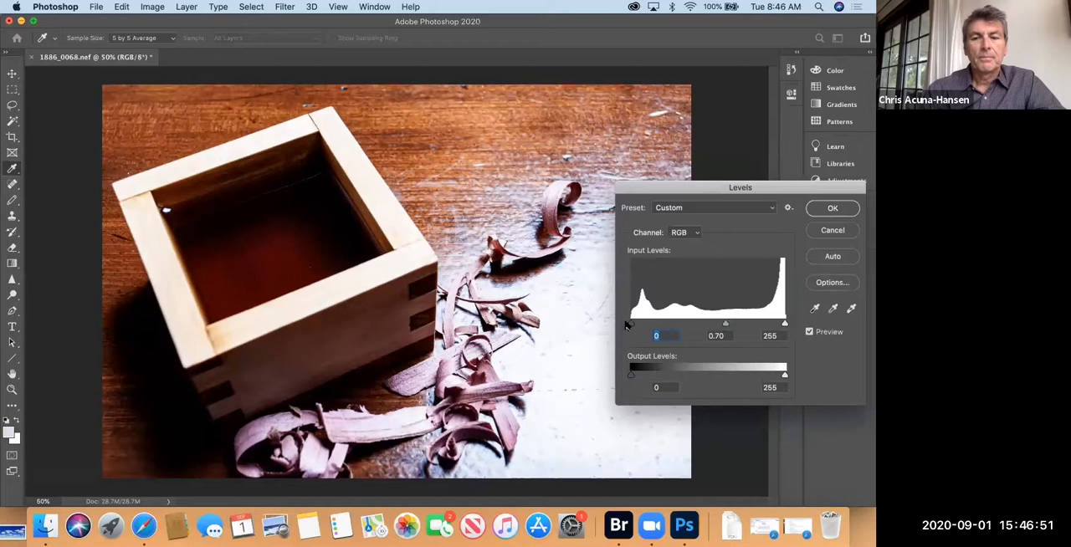
pyautogui.moveTo(636, 325); pyautogui.dragTo(644, 325)
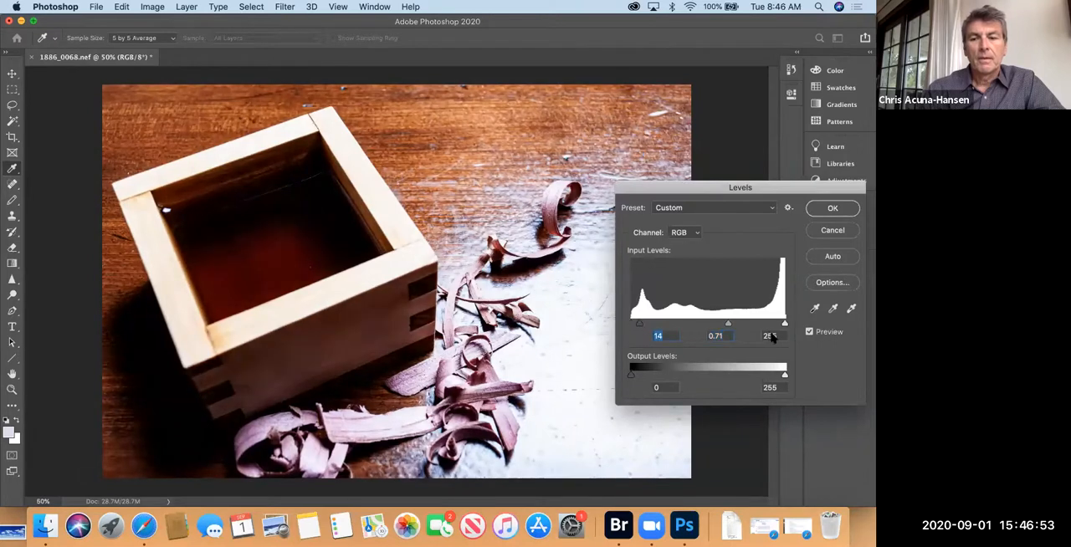
pyautogui.moveTo(783, 325); pyautogui.dragTo(763, 325)
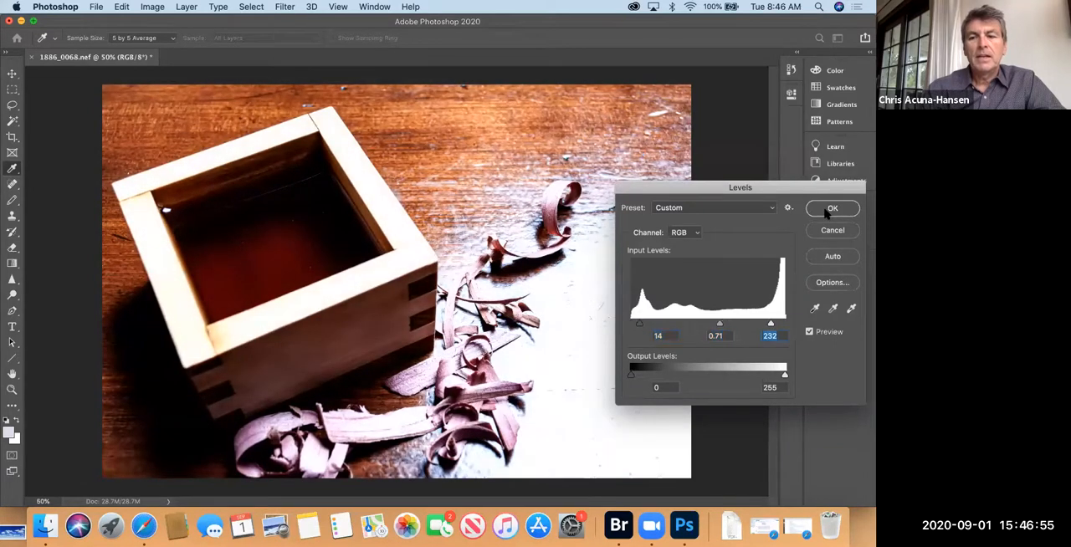
pyautogui.click(833, 207)
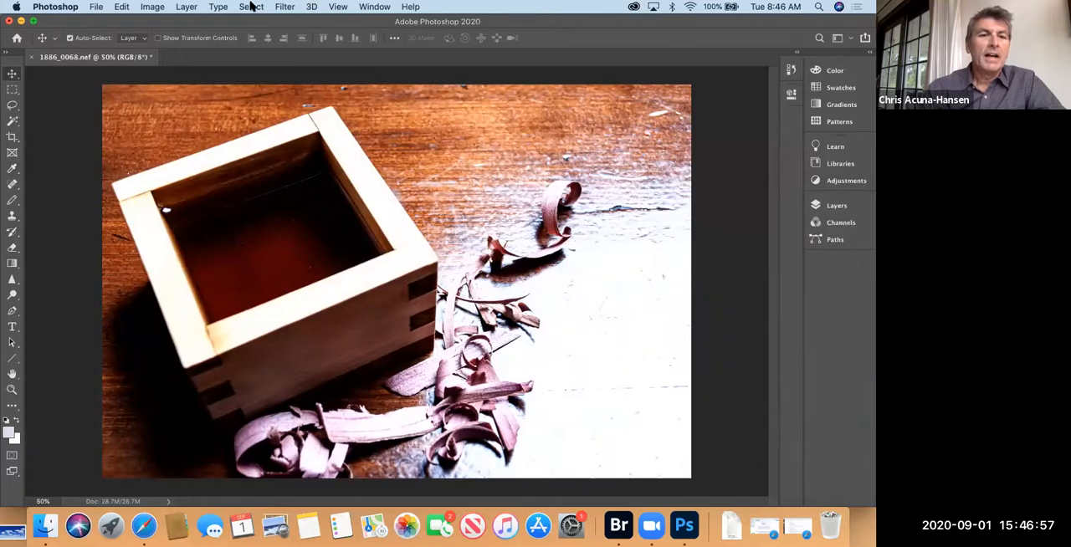
# Step: Apply a Hue/Saturation adjustment to the image with saturation at -80 and lightness at -19
pyautogui.click(153, 7)
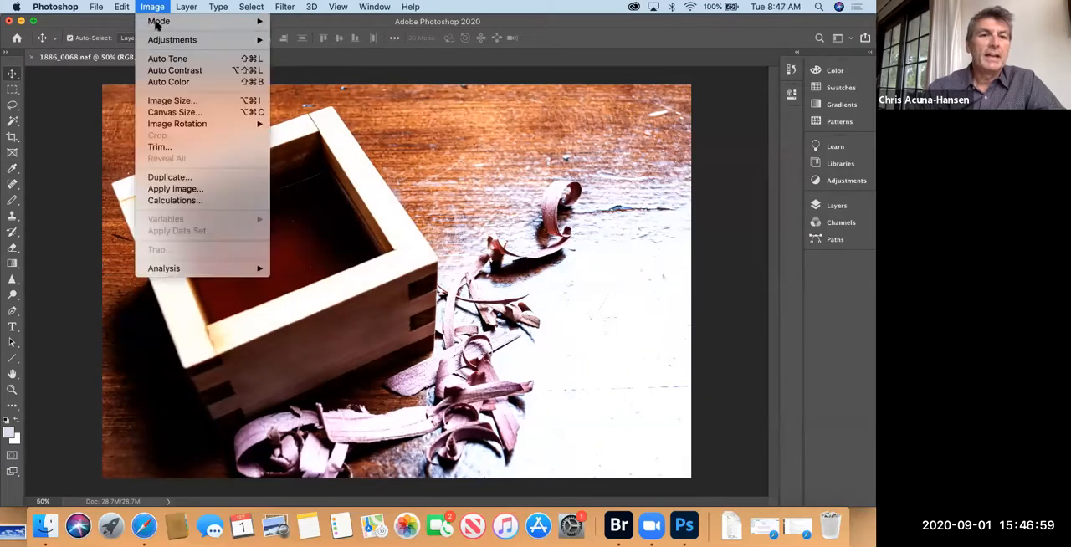
pyautogui.moveTo(192, 40)
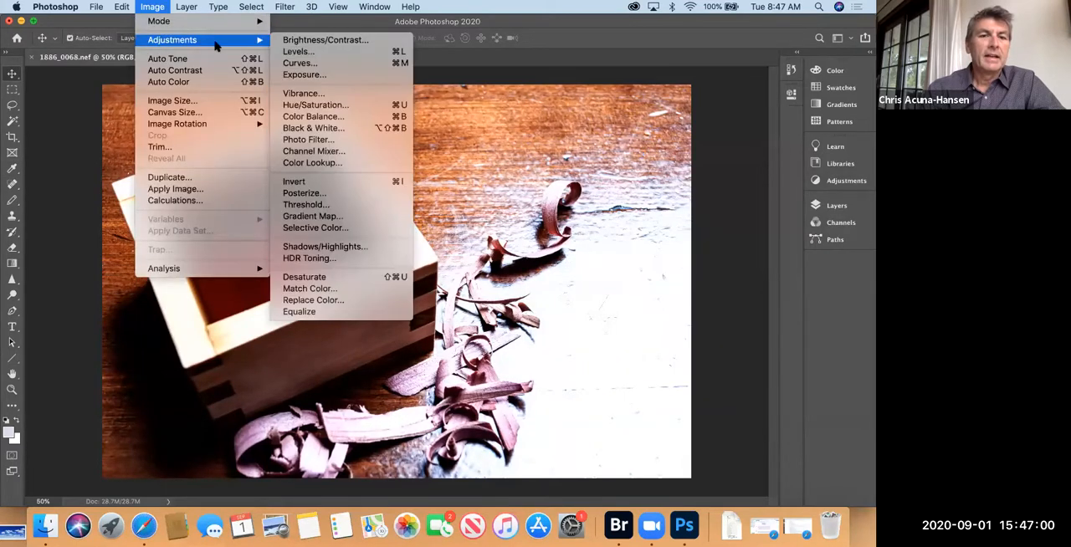
pyautogui.click(319, 105)
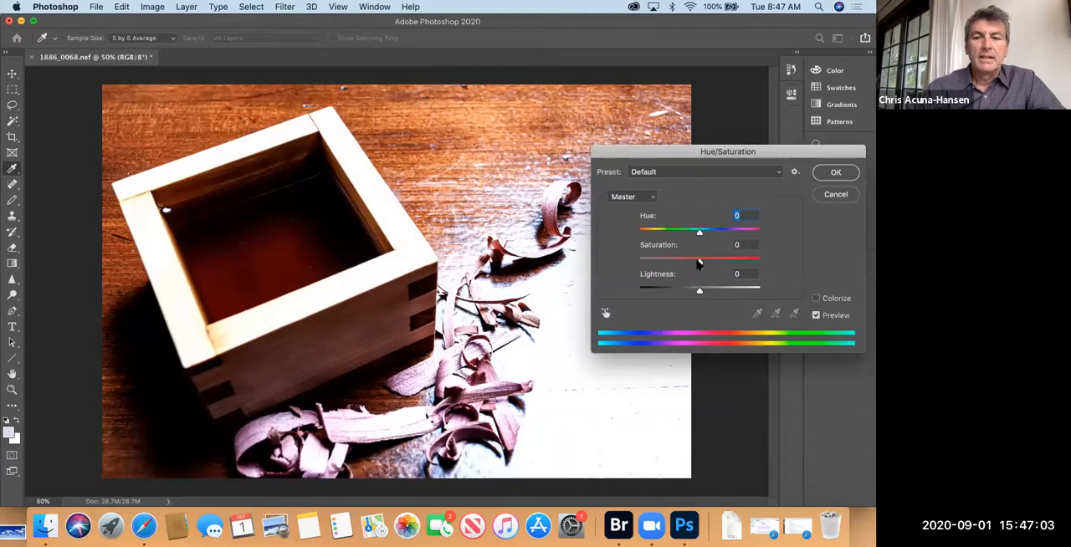
pyautogui.moveTo(699, 261); pyautogui.dragTo(651, 262)
pyautogui.moveTo(699, 290); pyautogui.dragTo(688, 293)
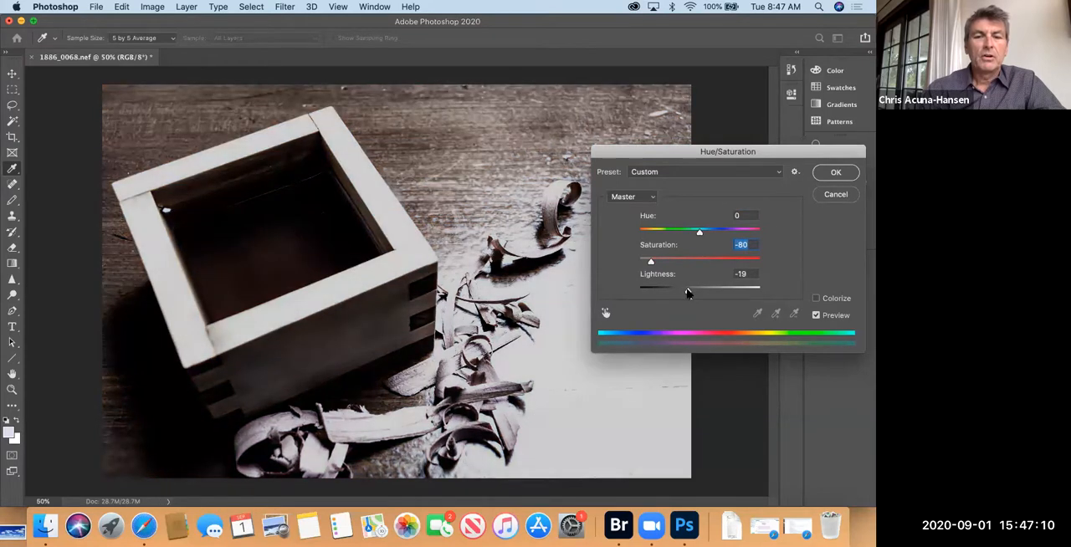
pyautogui.click(827, 172)
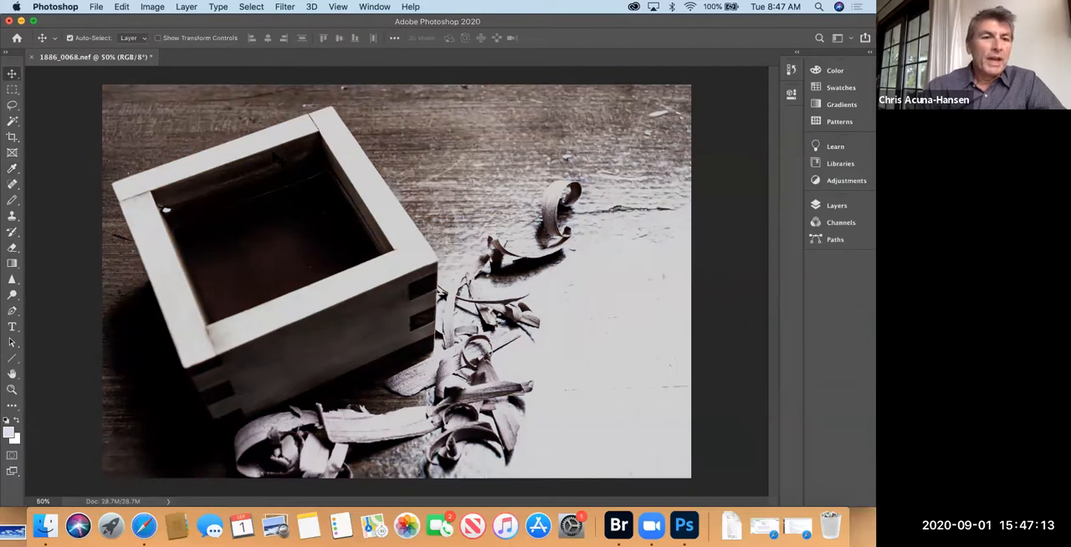
# Step: Save the adjusted image in the raw demo folder as a separate JPEG named 1886_0068.bw.jpg with maximum quality 12 and baseline standard format
pyautogui.click(95, 6)
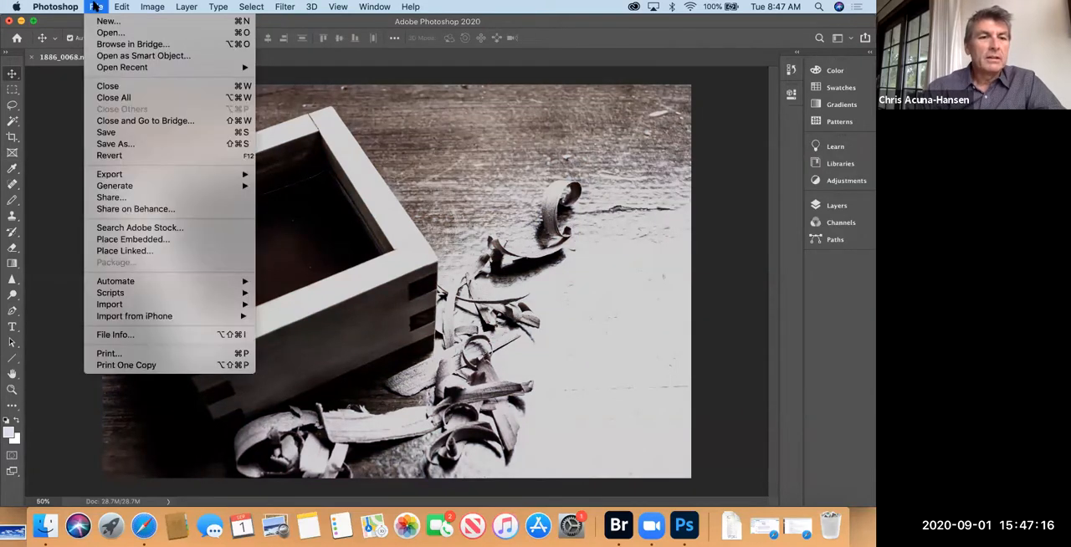
pyautogui.click(107, 132)
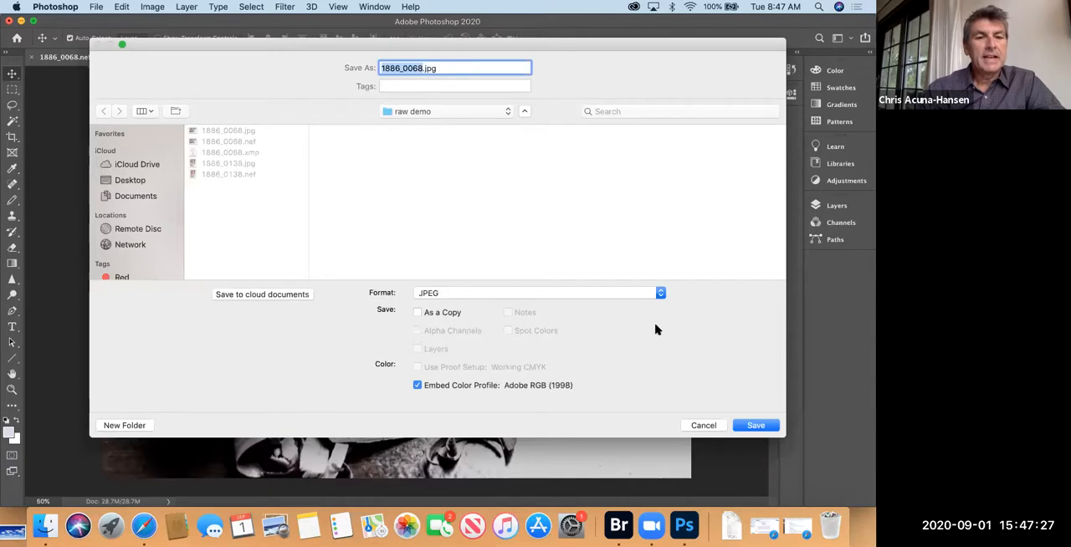
pyautogui.click(755, 425)
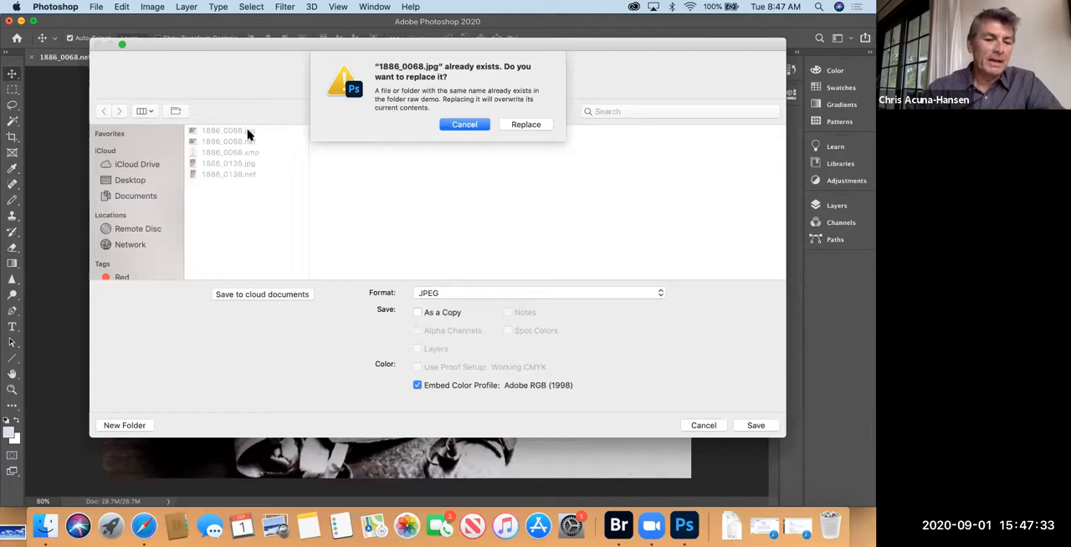
pyautogui.click(466, 125)
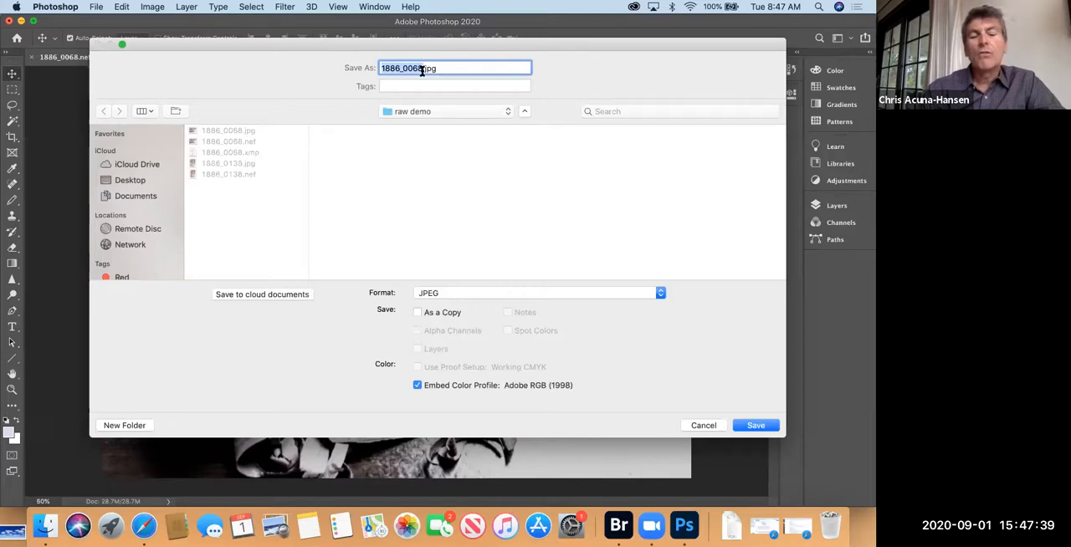
pyautogui.click(422, 71)
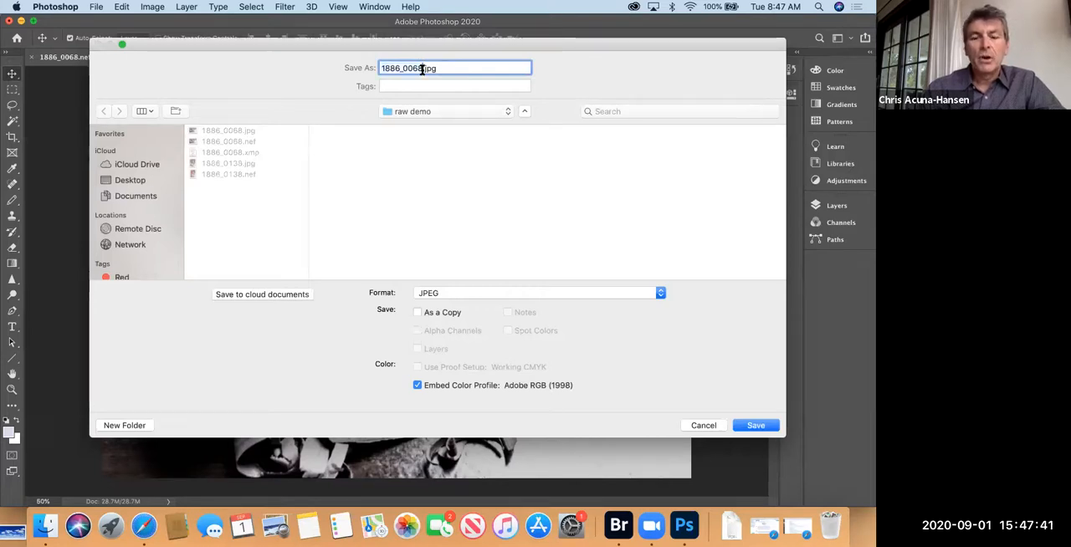
pyautogui.write('.bw')
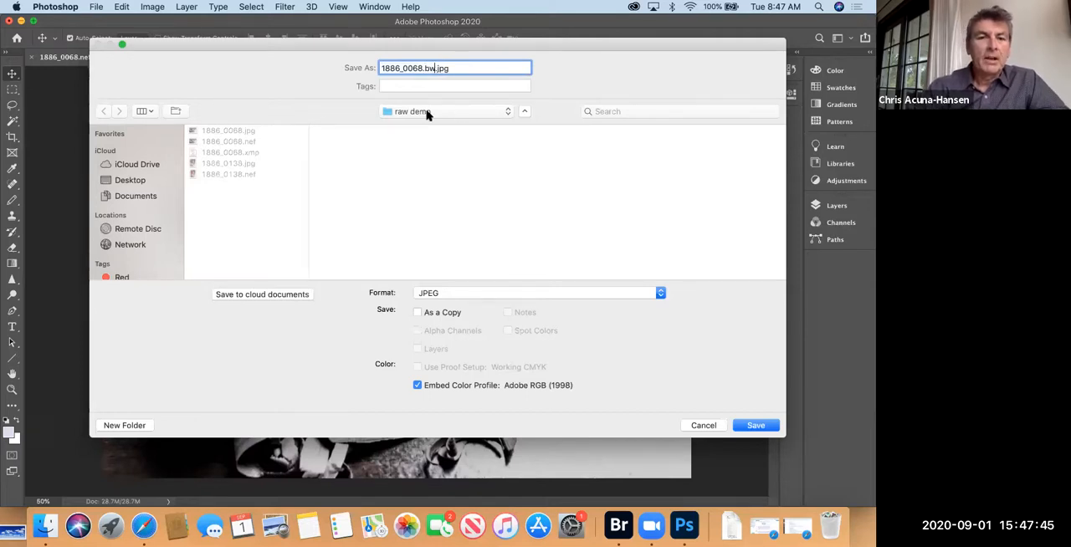
pyautogui.click(753, 426)
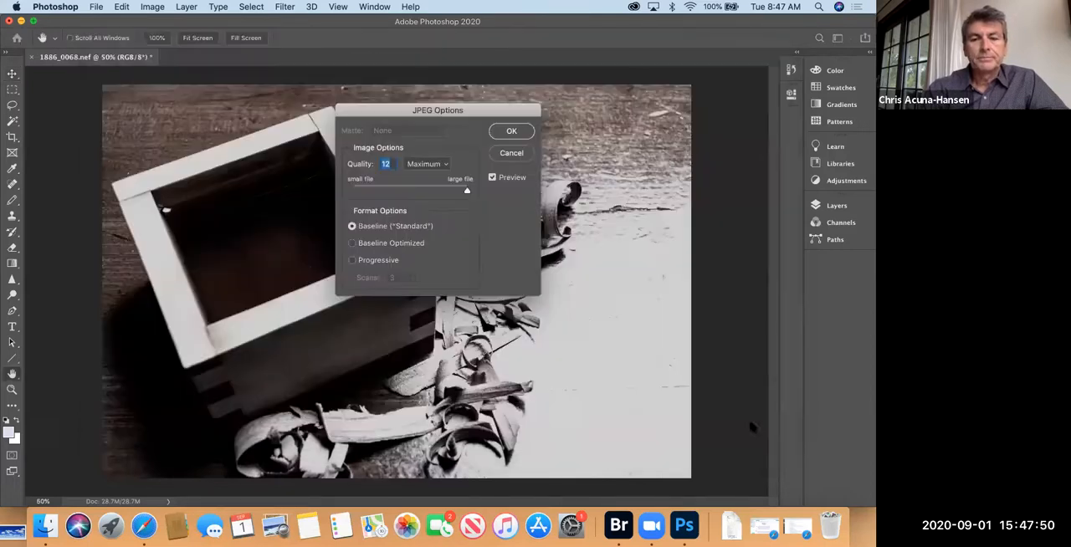
pyautogui.click(512, 133)
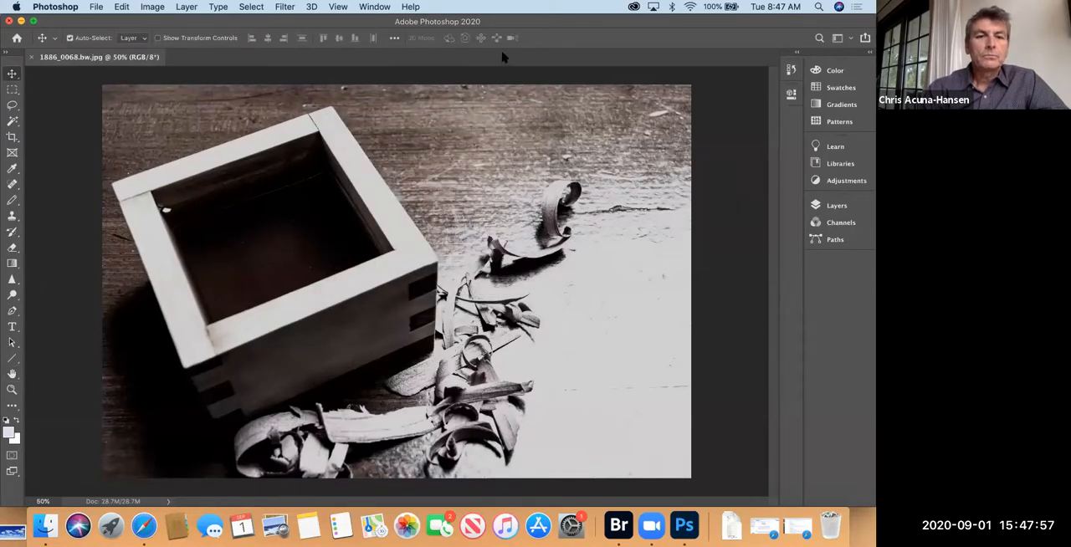
# Step: Minimize Photoshop and Bridge, view the saved JPEG in the desktop's raw demo folder in Finder, close the folder and switch back to Bridge
pyautogui.click(21, 21)
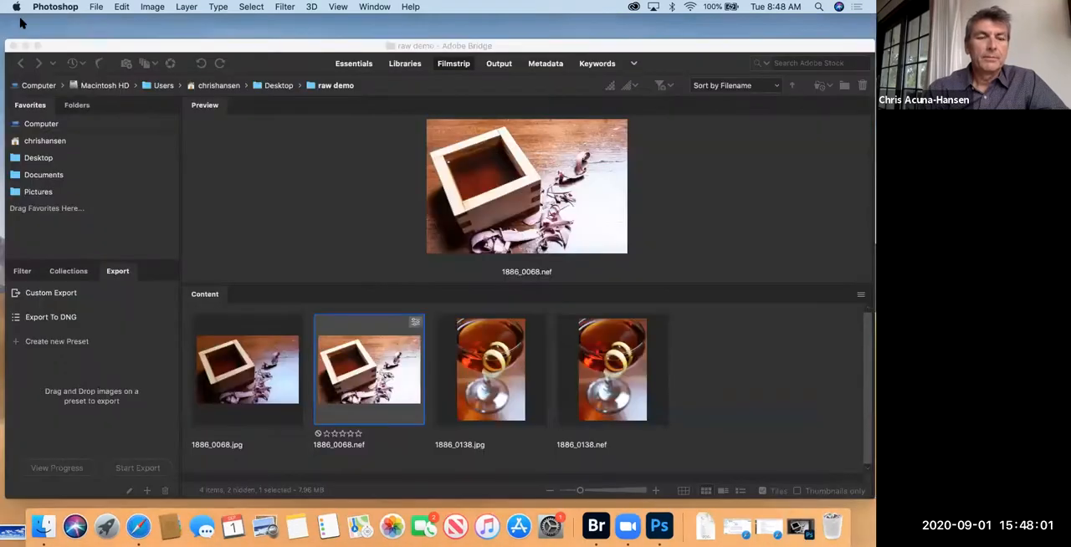
pyautogui.click(24, 45)
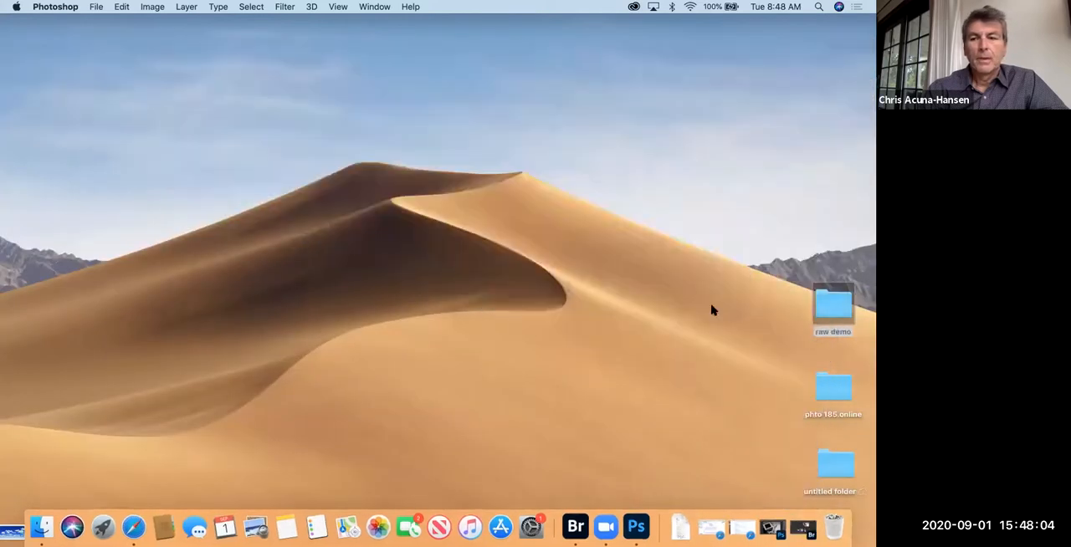
pyautogui.click(833, 306)
pyautogui.doubleClick(833, 306)
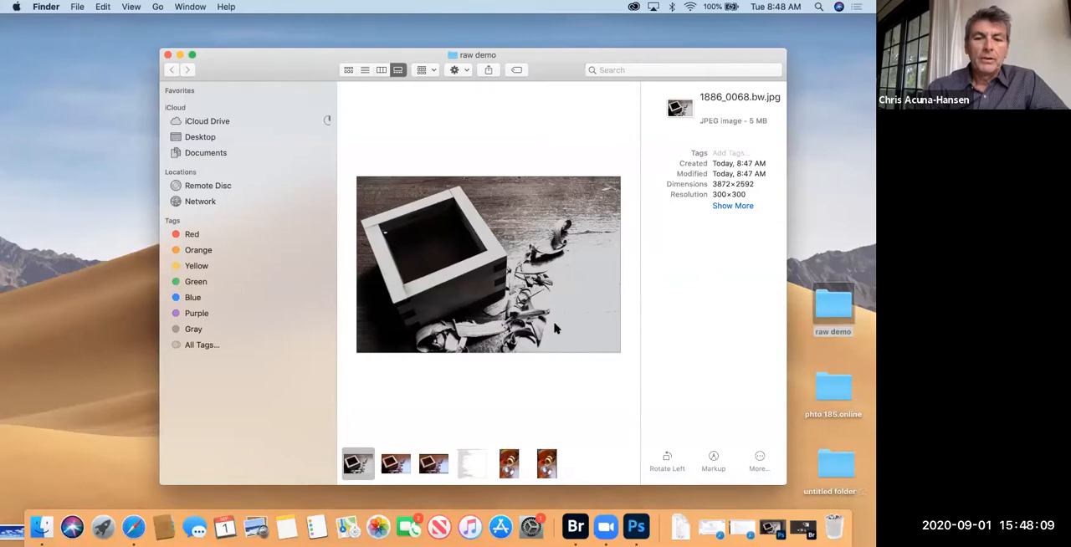
pyautogui.moveTo(243, 70); pyautogui.dragTo(223, 53)
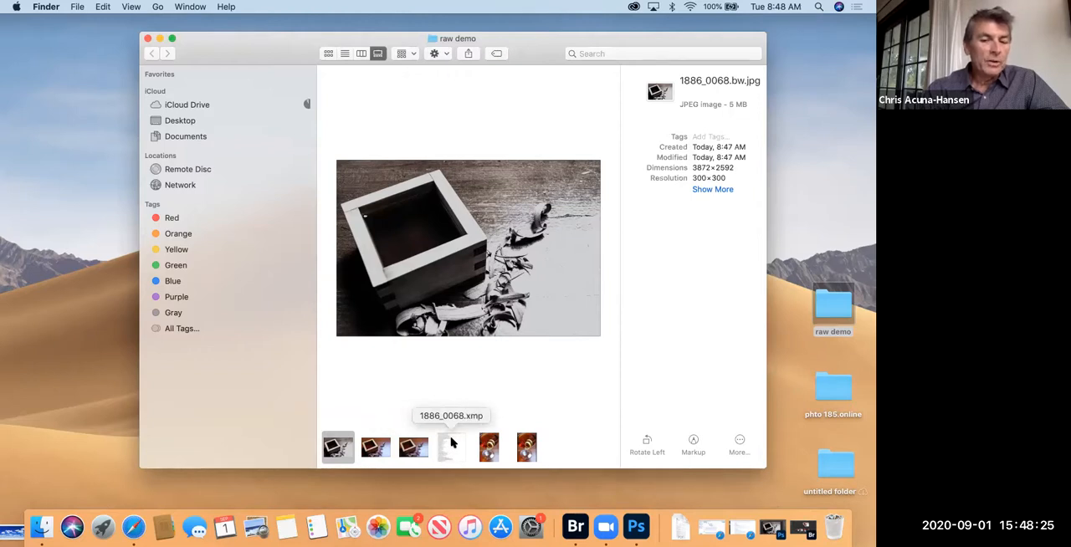
pyautogui.click(147, 39)
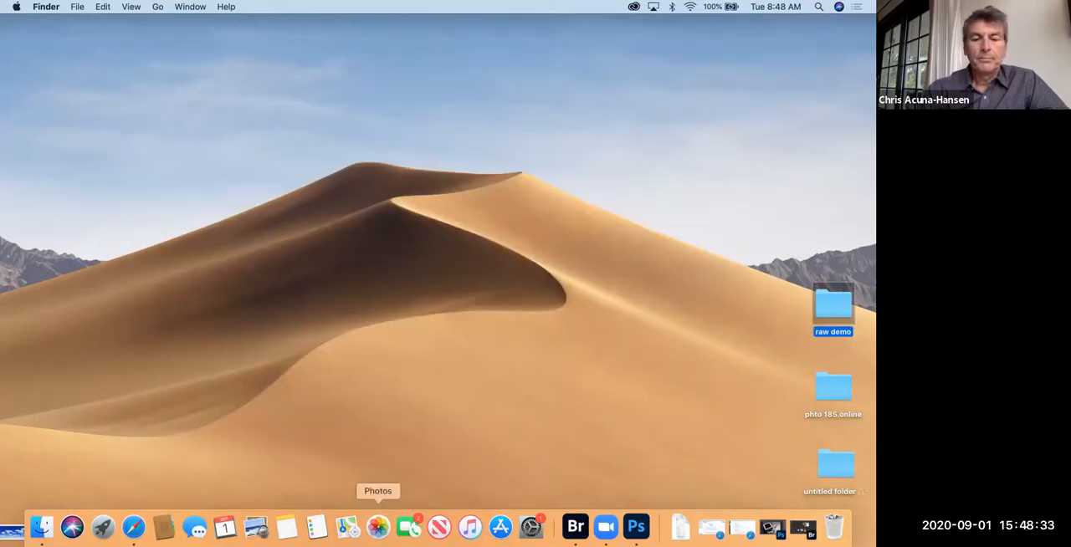
pyautogui.click(577, 526)
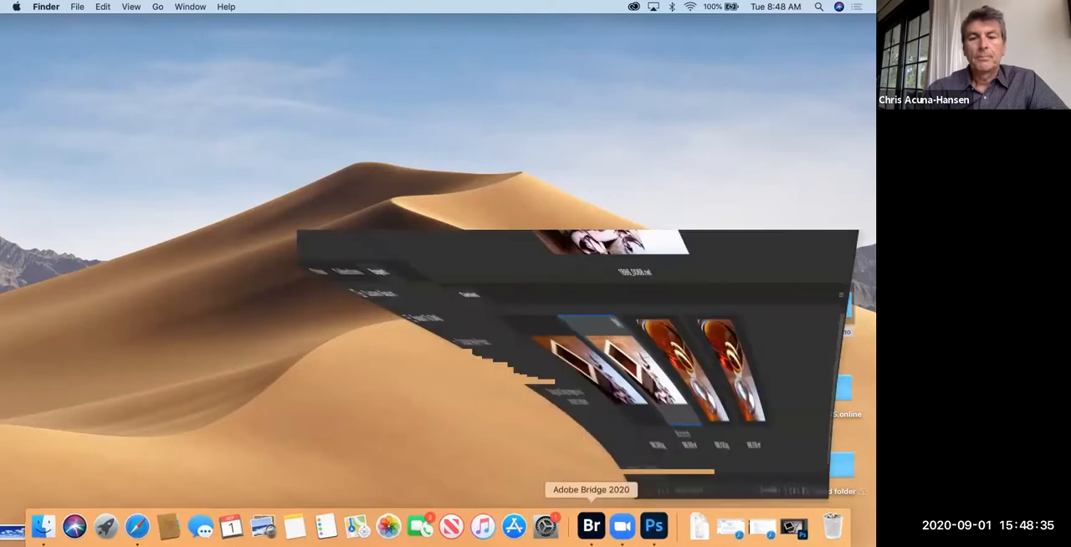
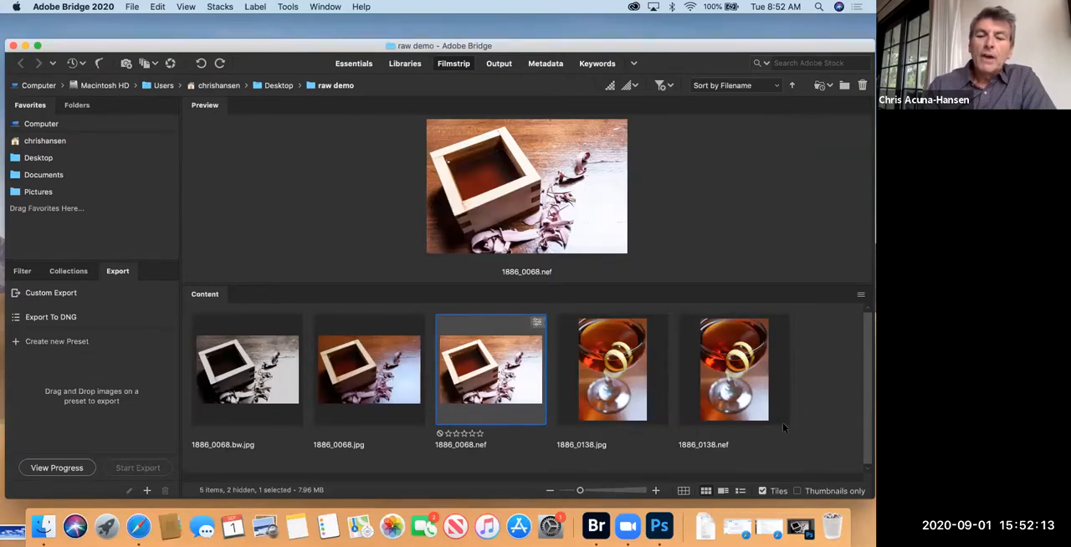
# Step: Export 1886_0138.nef and 1886_0068.nef with the Export To DNG preset and close the progress report
pyautogui.click(753, 397)
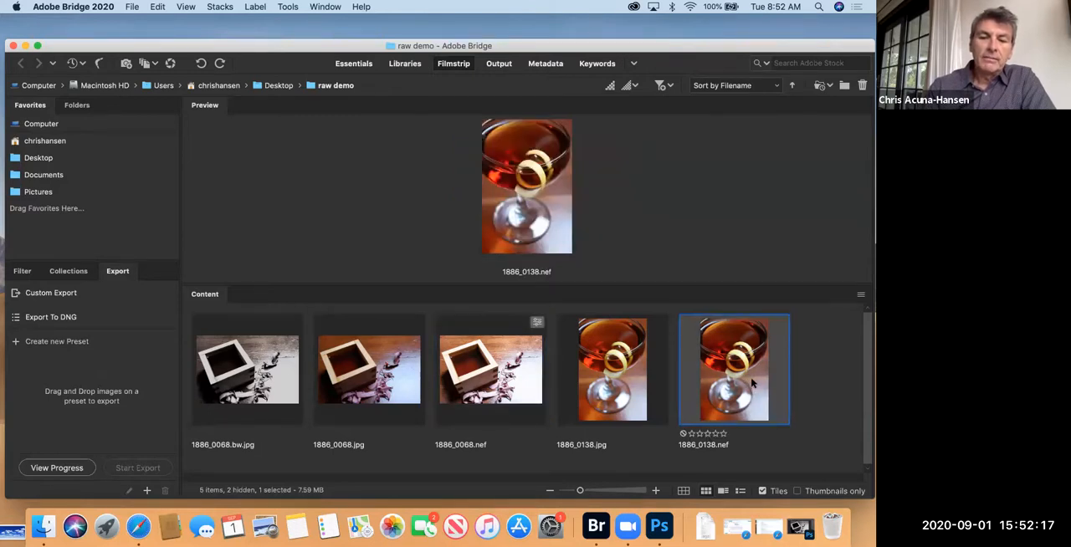
pyautogui.moveTo(640, 347); pyautogui.dragTo(107, 324)
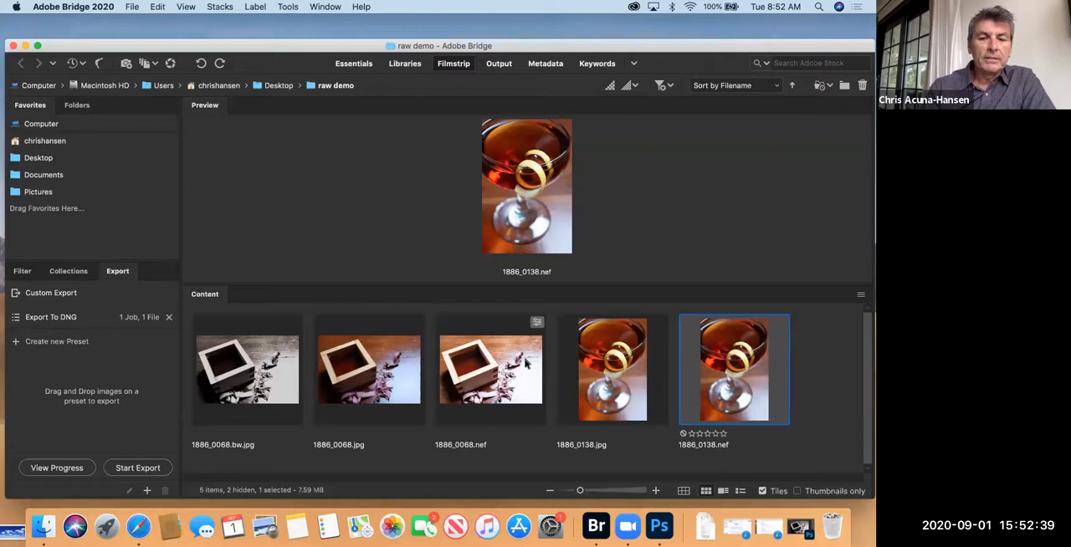
pyautogui.moveTo(525, 362); pyautogui.dragTo(135, 320)
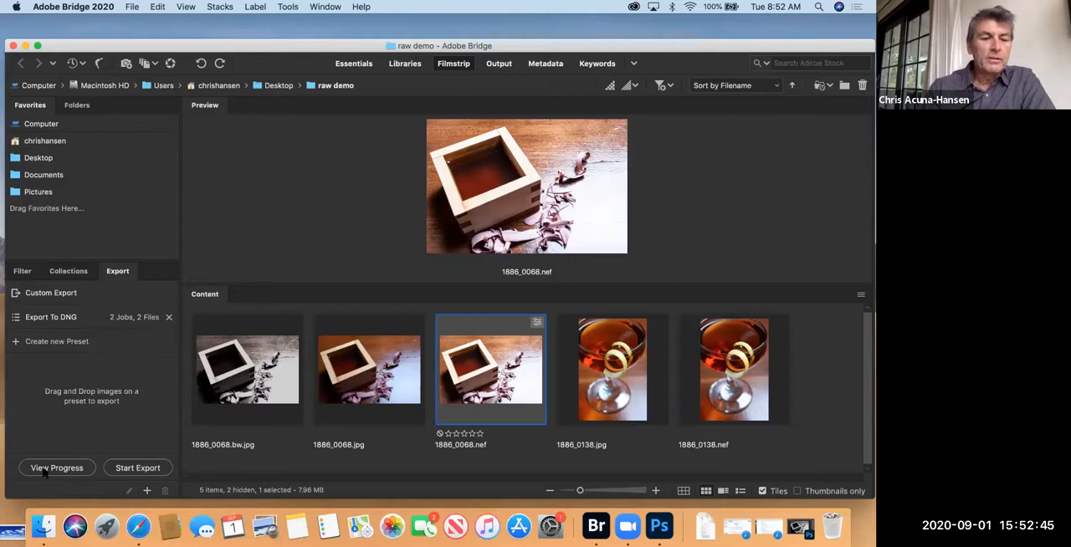
pyautogui.click(153, 473)
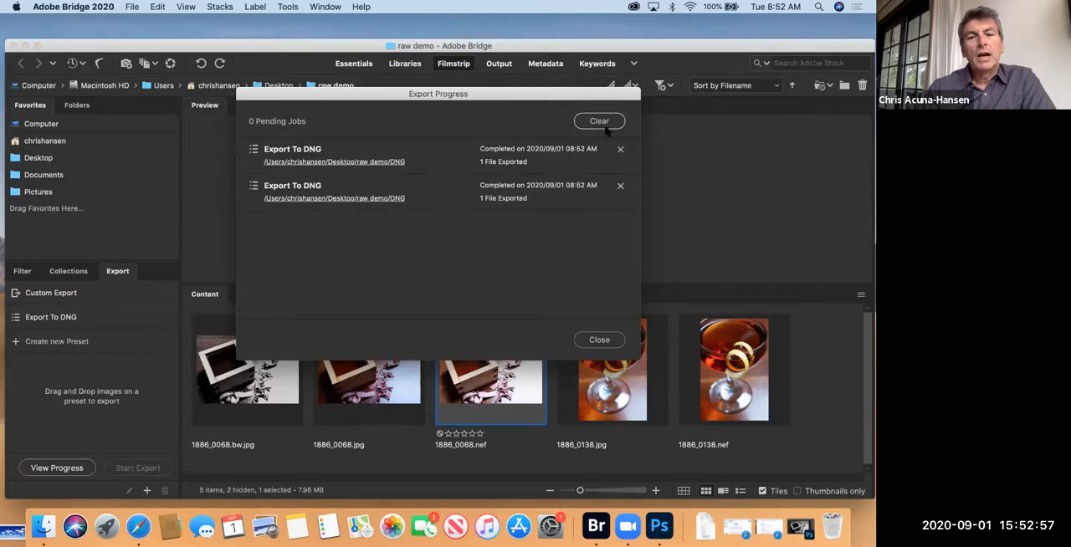
pyautogui.click(596, 342)
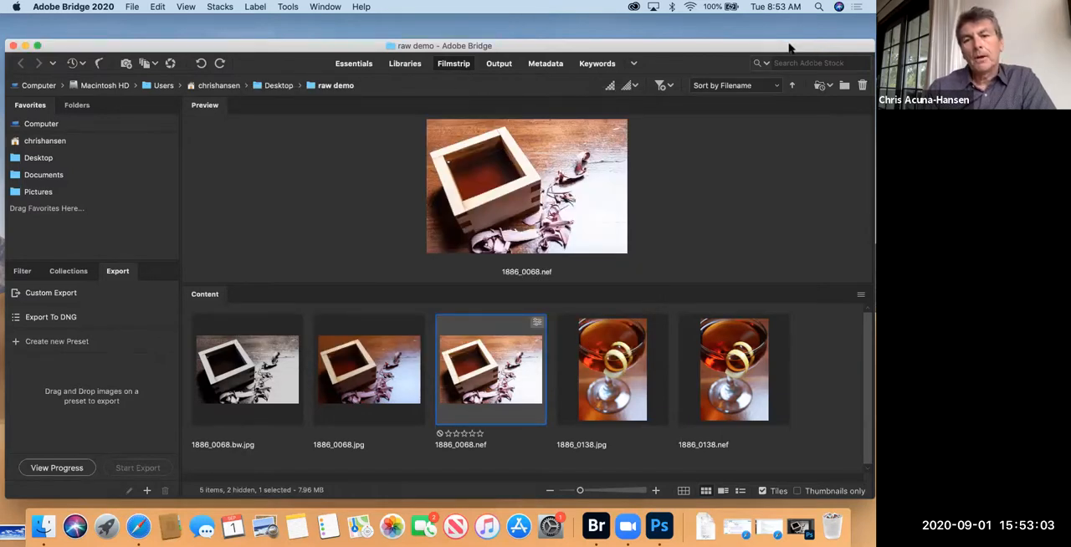
# Step: Switch to Finder, view the exported files in the raw demo folder's DNG subfolder, including 1886_0138.dng, and return to Bridge
pyautogui.click(25, 46)
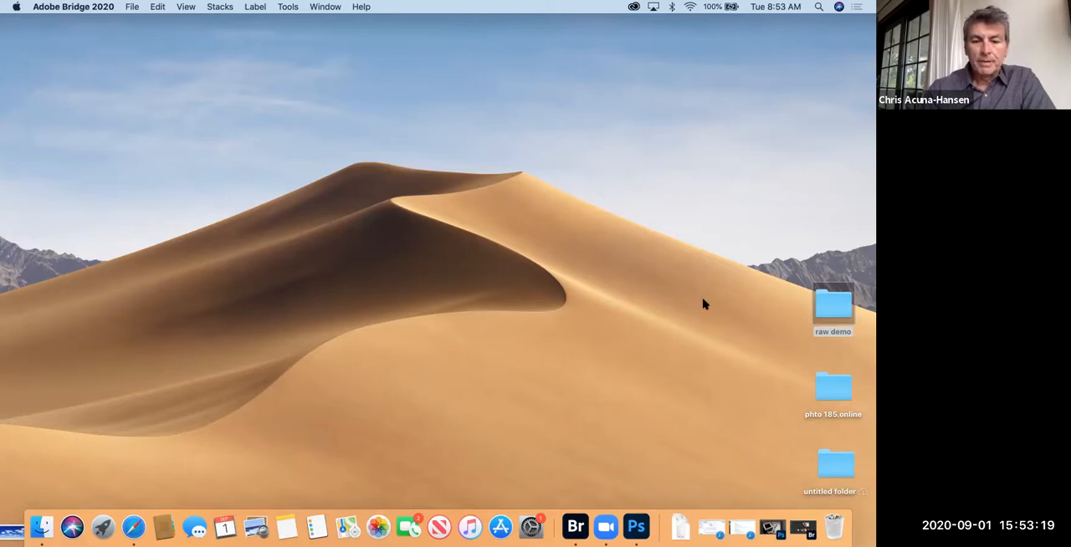
pyautogui.doubleClick(830, 303)
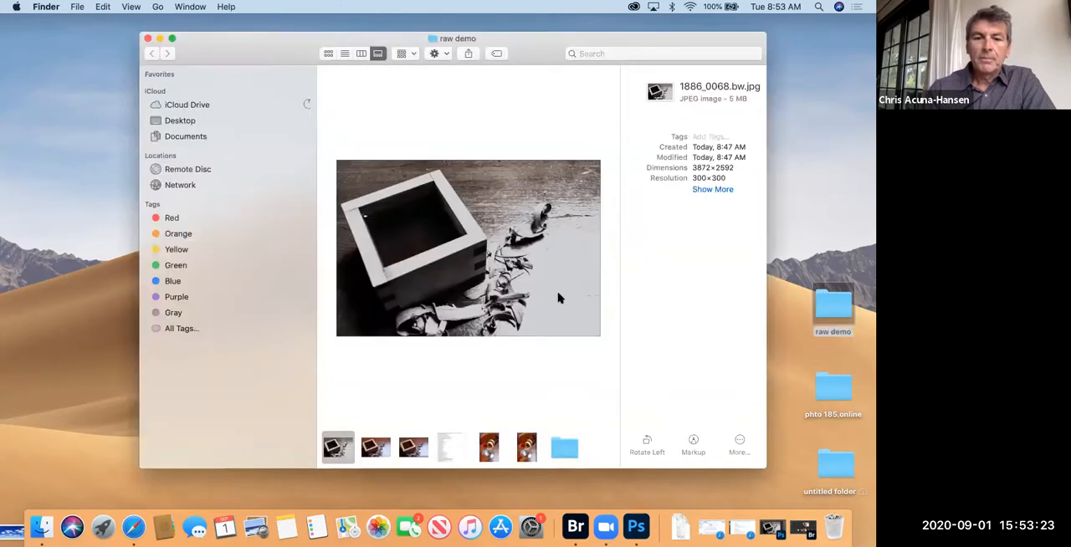
pyautogui.doubleClick(565, 450)
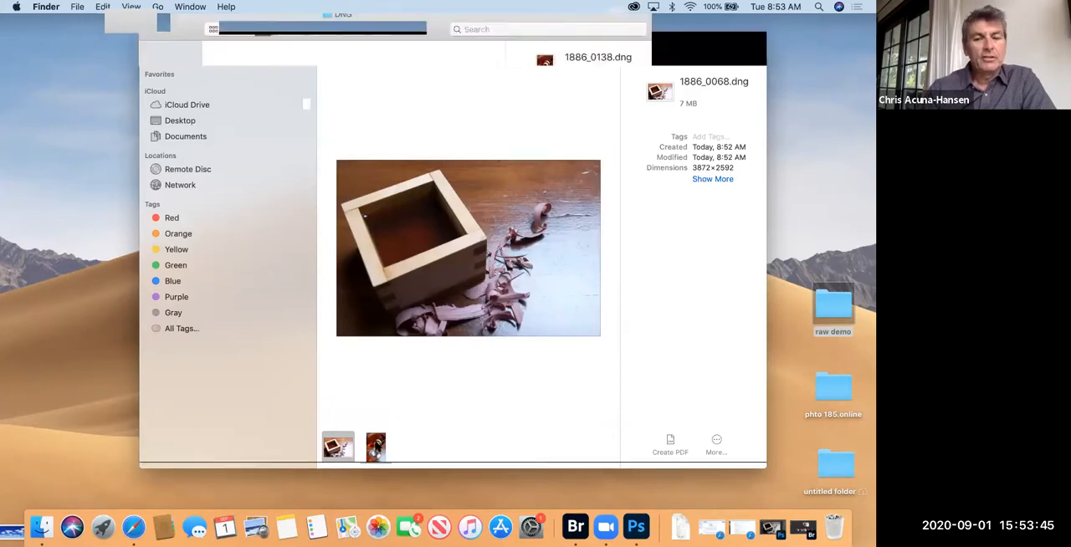
pyautogui.click(375, 448)
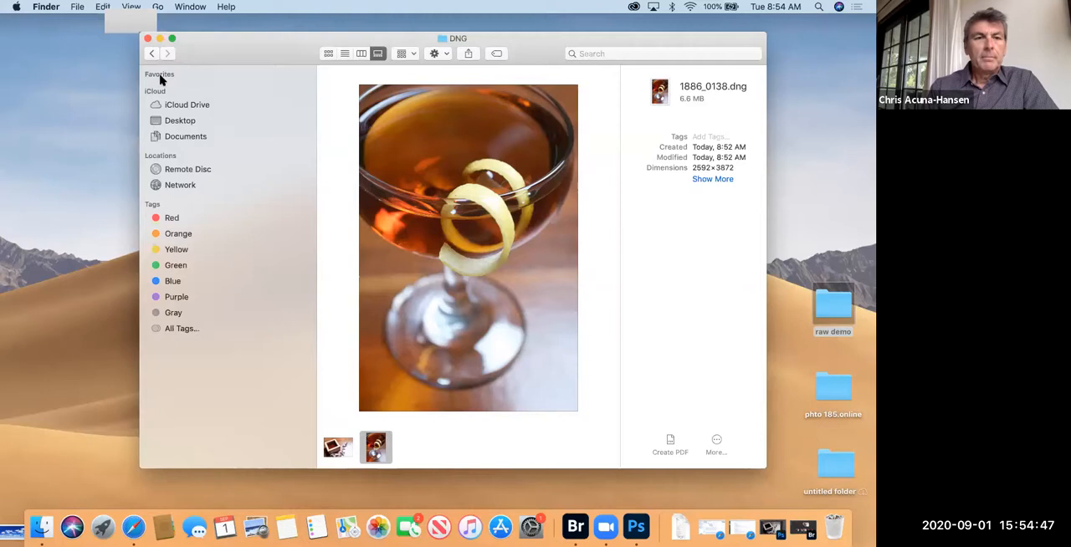
pyautogui.click(147, 39)
pyautogui.moveTo(833, 303); pyautogui.dragTo(575, 522)
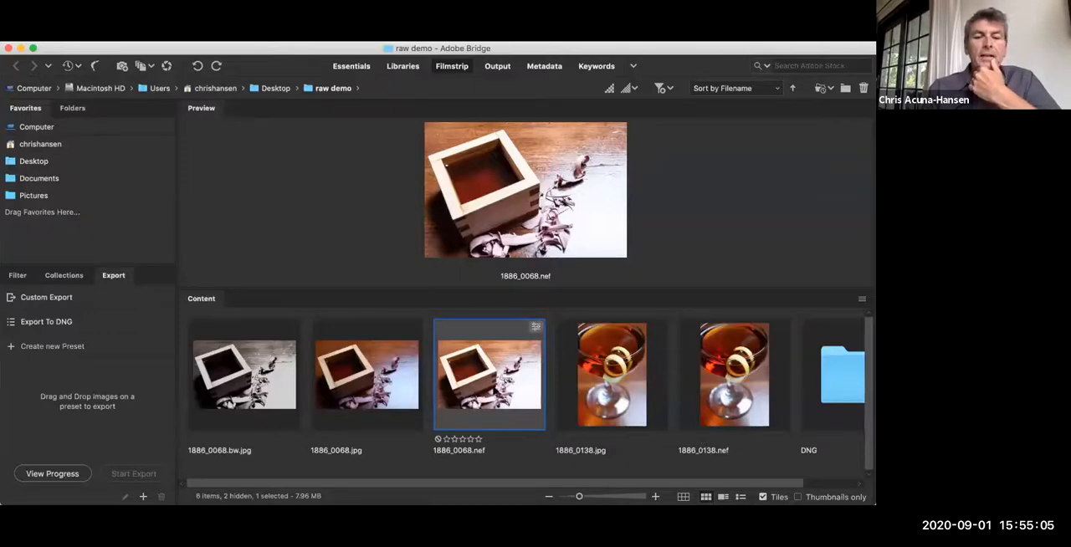
# Step: Open 1886_0068.nef in Camera Raw and remove its color with Saturation at -100 and Vibrance at -95
pyautogui.click(164, 66)
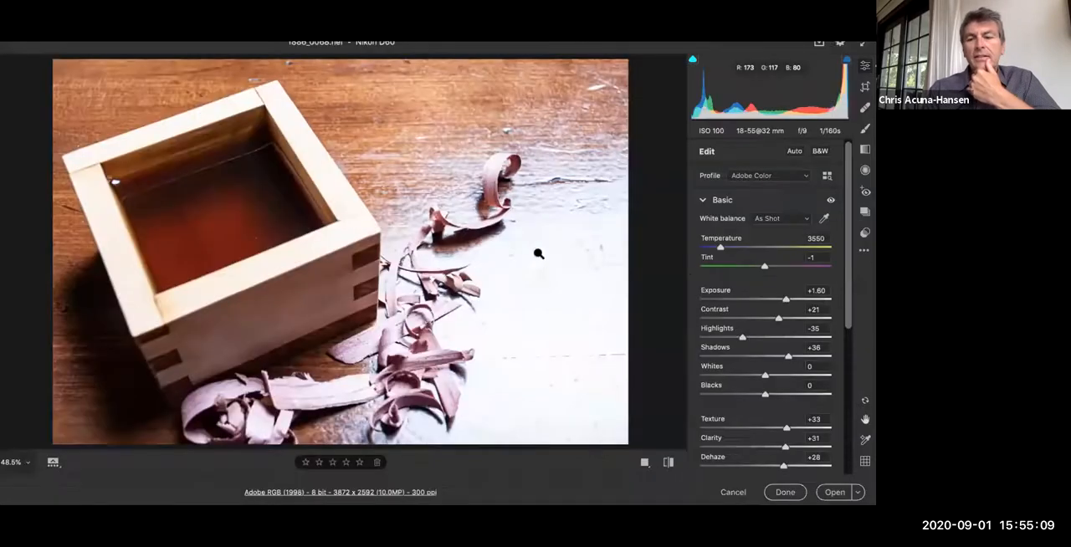
pyautogui.scroll(-5, 771, 395)
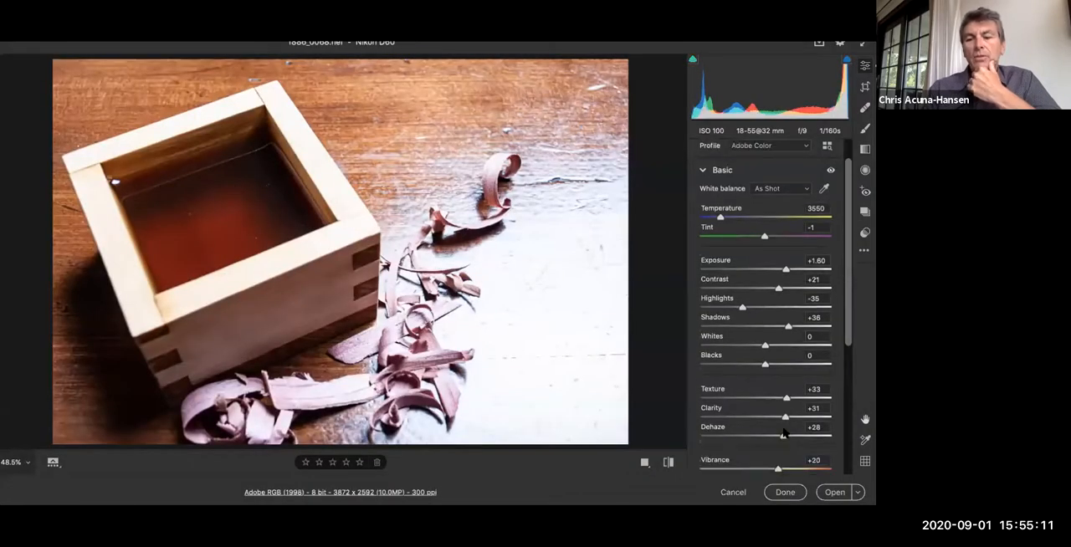
pyautogui.scroll(-1, 771, 395)
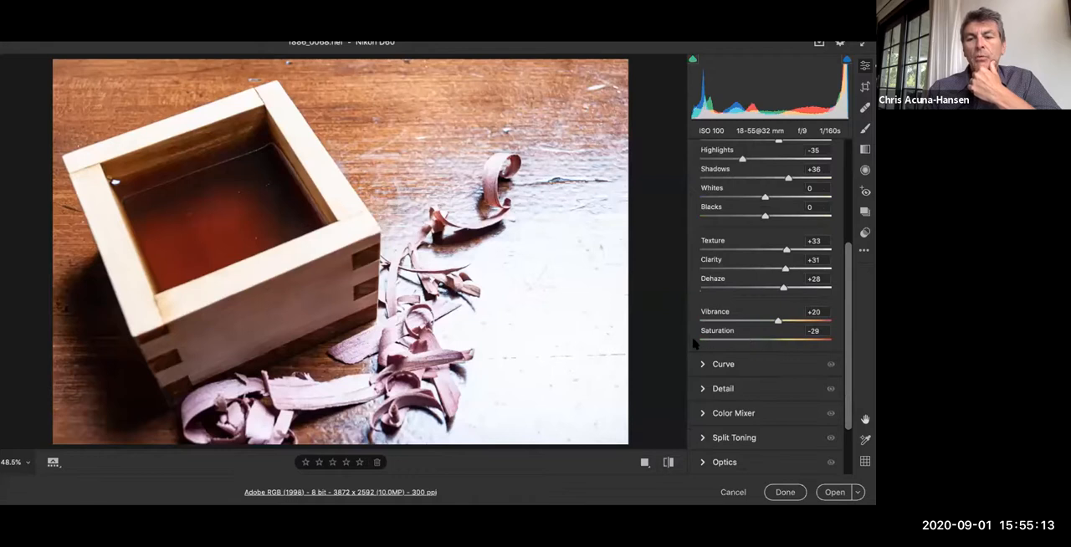
pyautogui.moveTo(743, 340); pyautogui.dragTo(691, 343)
pyautogui.moveTo(778, 321); pyautogui.dragTo(703, 321)
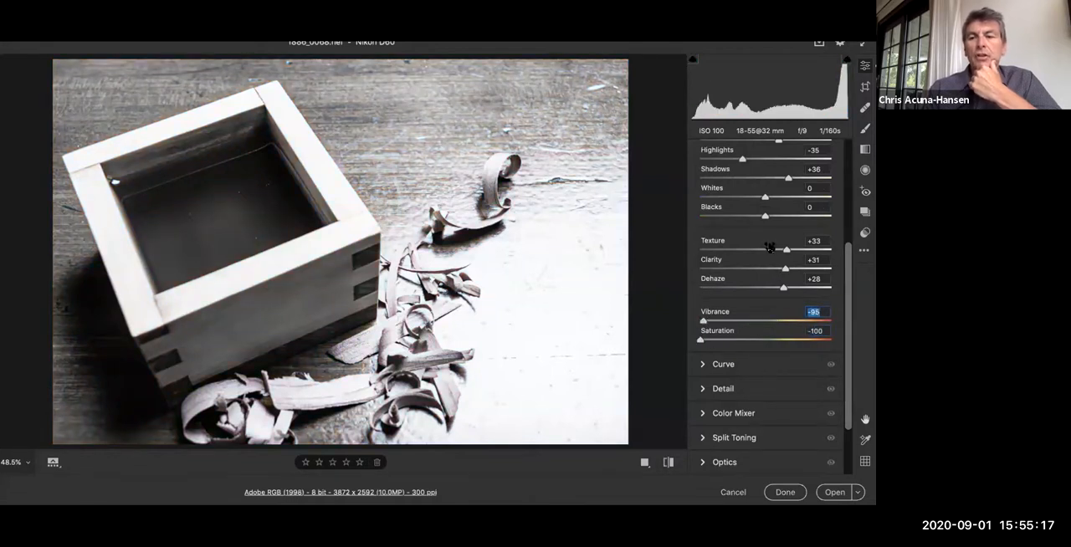
# Step: Set Contrast to +52, Highlights to -69, Shadows to +45, Whites to -62, Blacks to +25, Texture to +72 and Clarity to +57
pyautogui.scroll(1, 769, 247)
pyautogui.scroll(1, 769, 247)
pyautogui.moveTo(778, 201); pyautogui.dragTo(800, 203)
pyautogui.moveTo(740, 220)
pyautogui.mouseDown()
pyautogui.moveTo(753, 220)
pyautogui.moveTo(720, 220)
pyautogui.mouseUp()
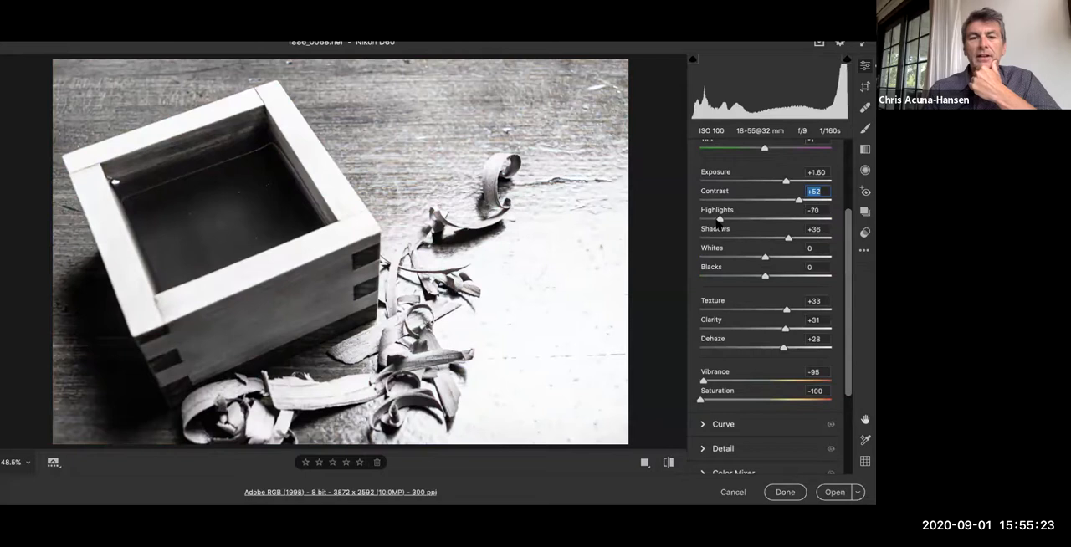
pyautogui.moveTo(787, 239); pyautogui.dragTo(780, 277)
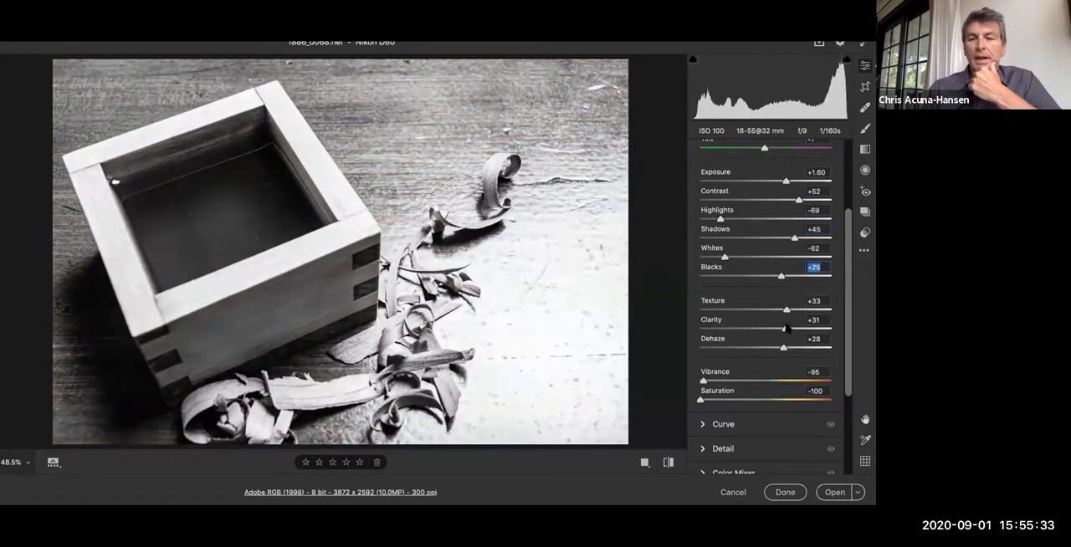
pyautogui.moveTo(786, 311); pyautogui.dragTo(801, 328)
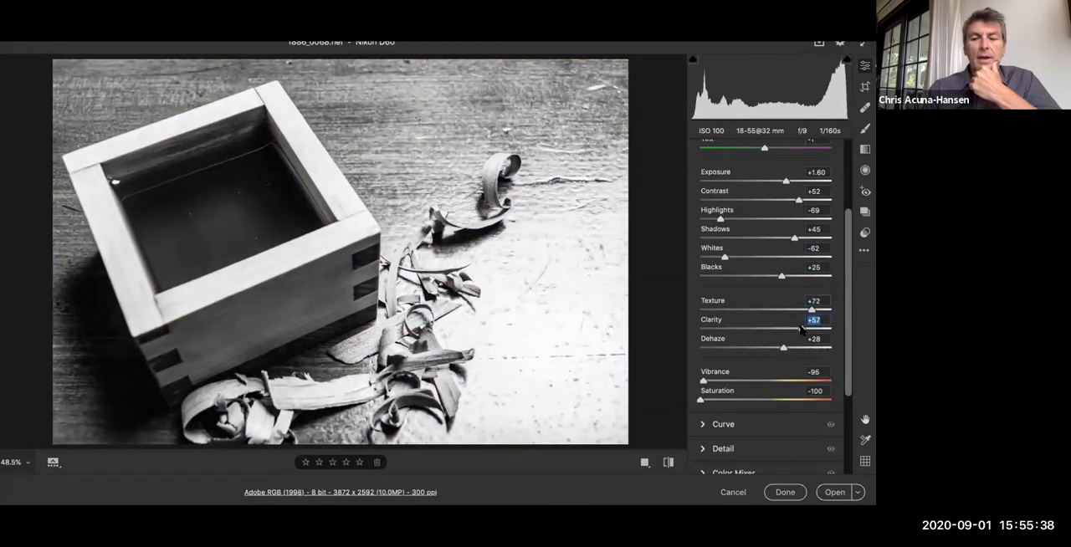
# Step: Open the raw image in Photoshop and heal the specks inside the box and the marks near the photo's upper-right corner
pyautogui.click(833, 492)
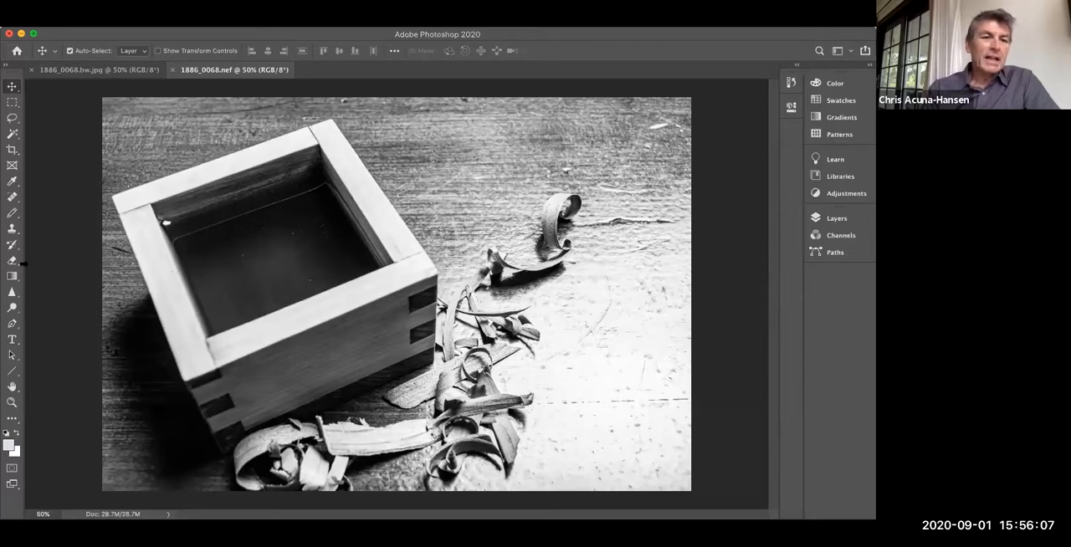
pyautogui.click(12, 197)
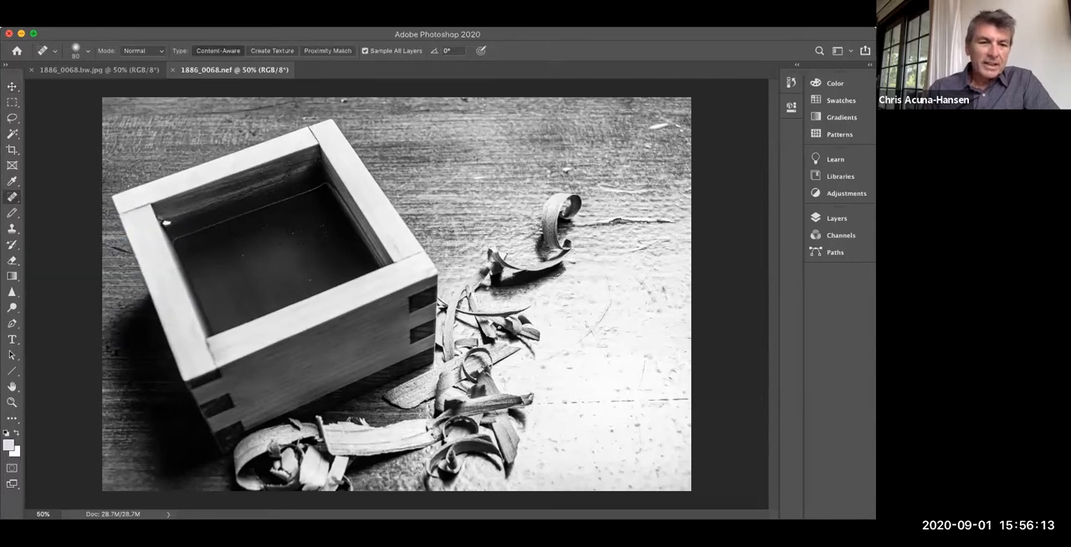
pyautogui.click(293, 233)
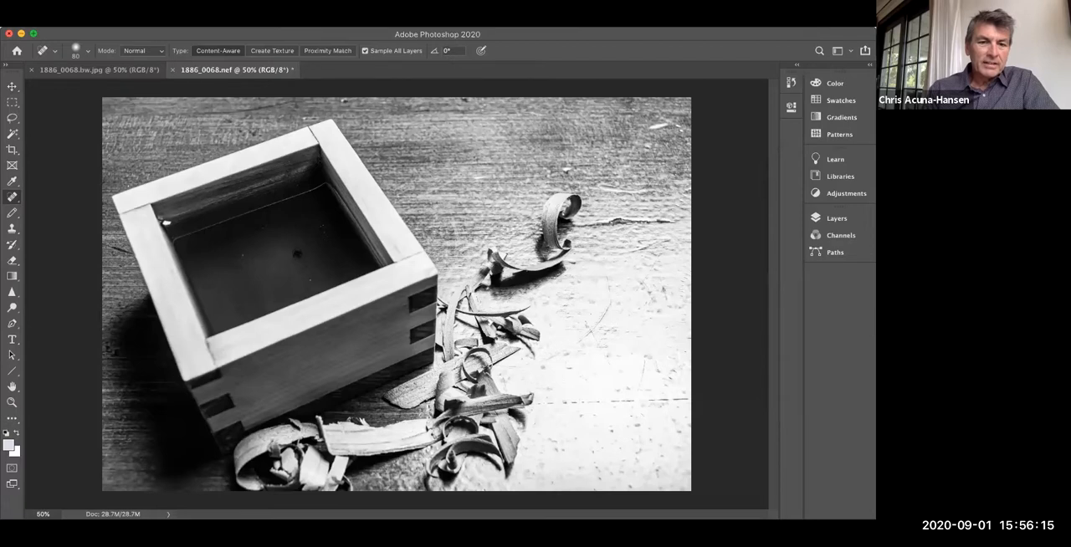
pyautogui.click(309, 280)
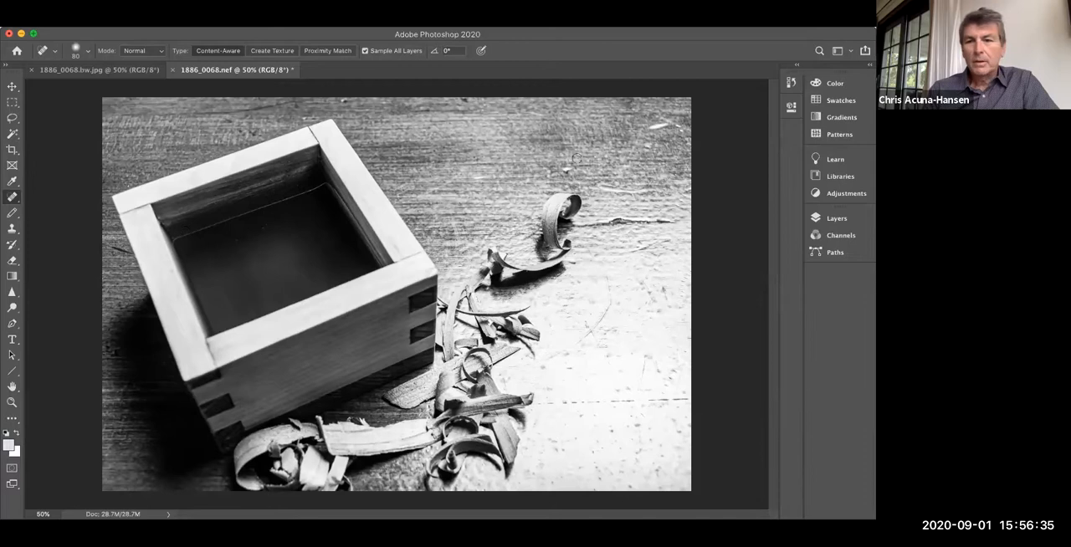
pyautogui.moveTo(661, 135)
pyautogui.mouseDown()
pyautogui.moveTo(673, 123)
pyautogui.moveTo(646, 132)
pyautogui.mouseUp()
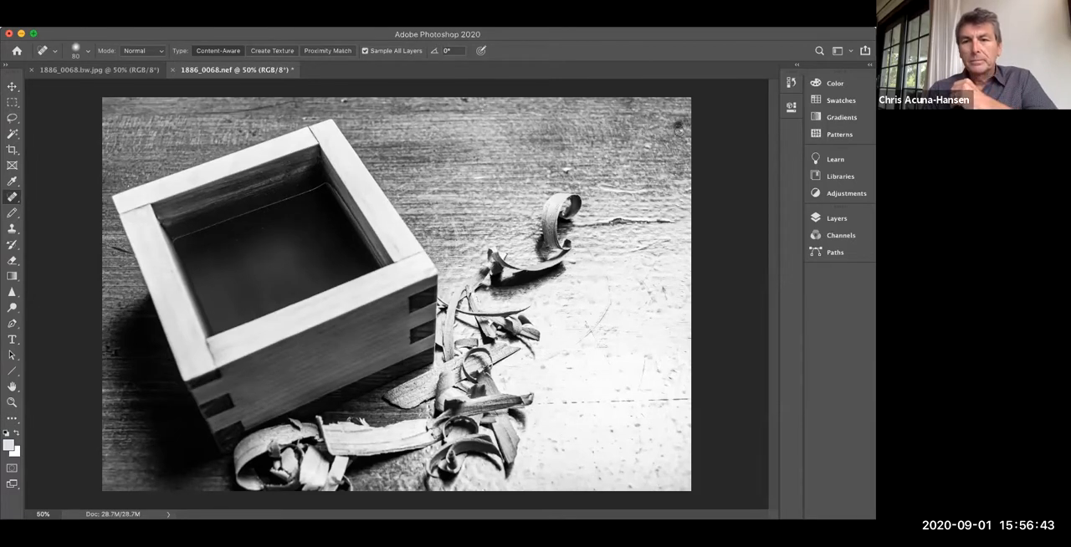
pyautogui.moveTo(683, 134); pyautogui.dragTo(688, 158)
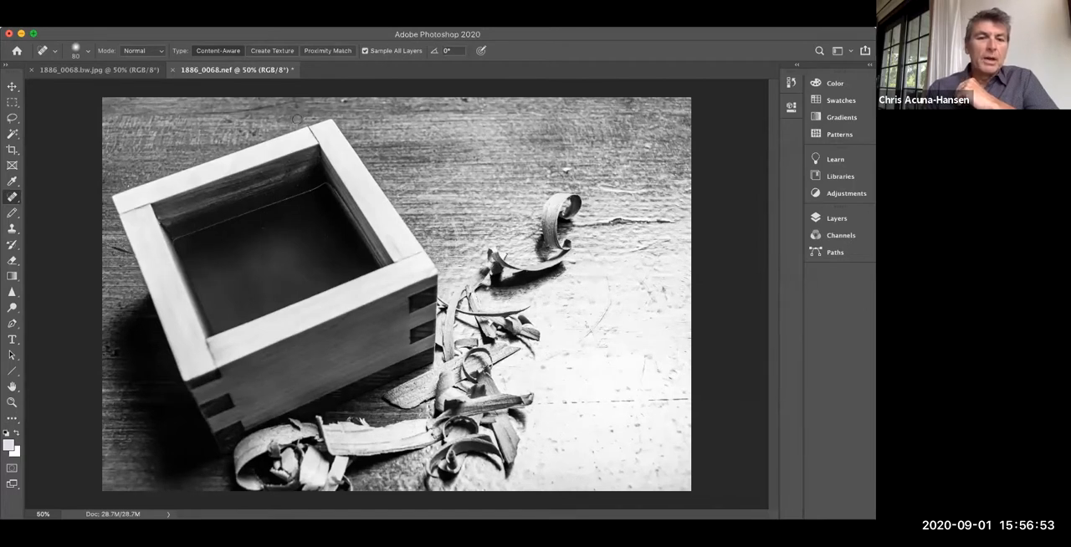
# Step: Darken the bright tabletop around the wood shavings with the Burn tool, using a size 1100 brush, Midtones range and 45% exposure
pyautogui.click(13, 310)
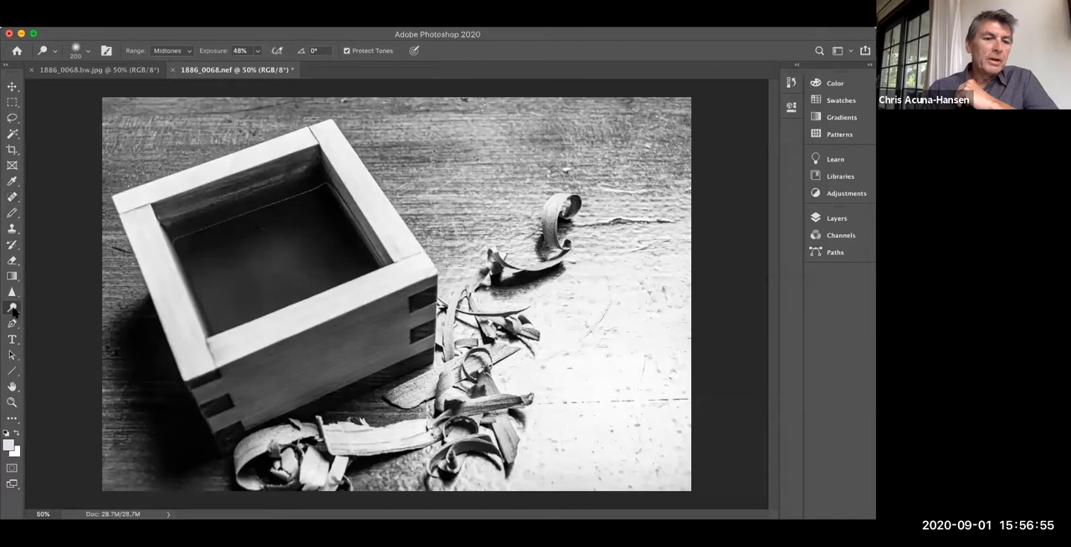
pyautogui.click(39, 319)
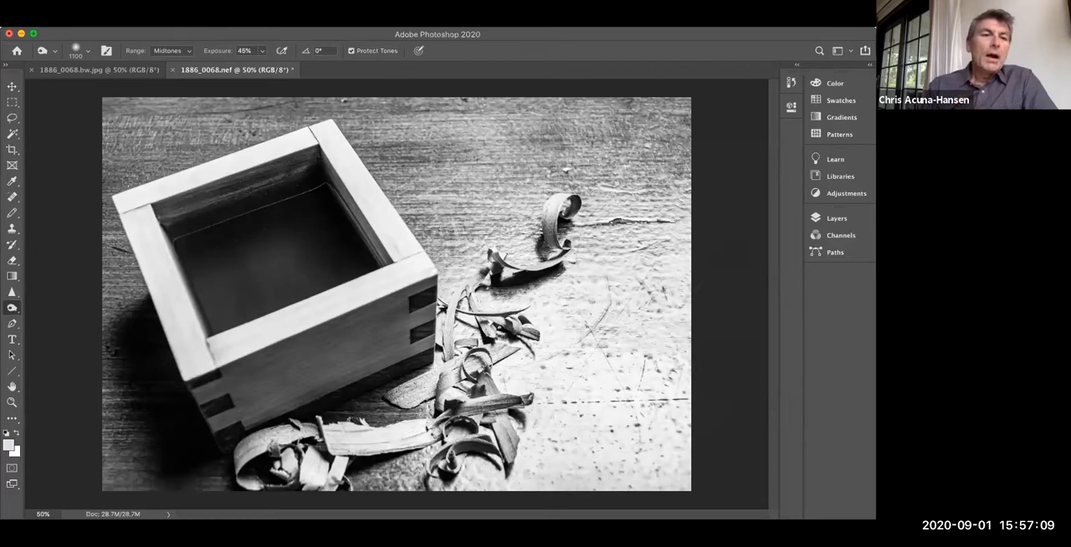
pyautogui.click(95, 21)
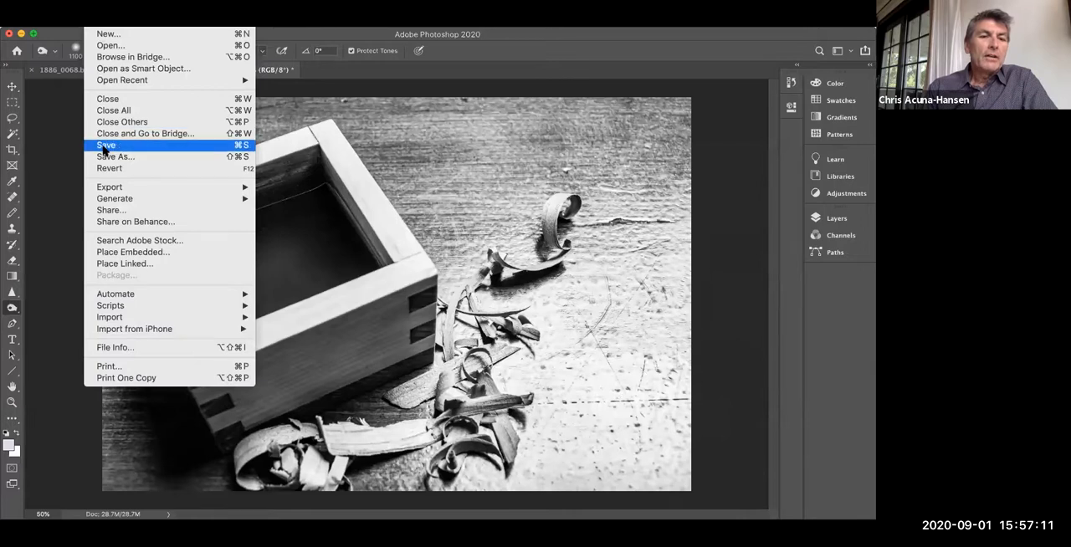
pyautogui.click(104, 147)
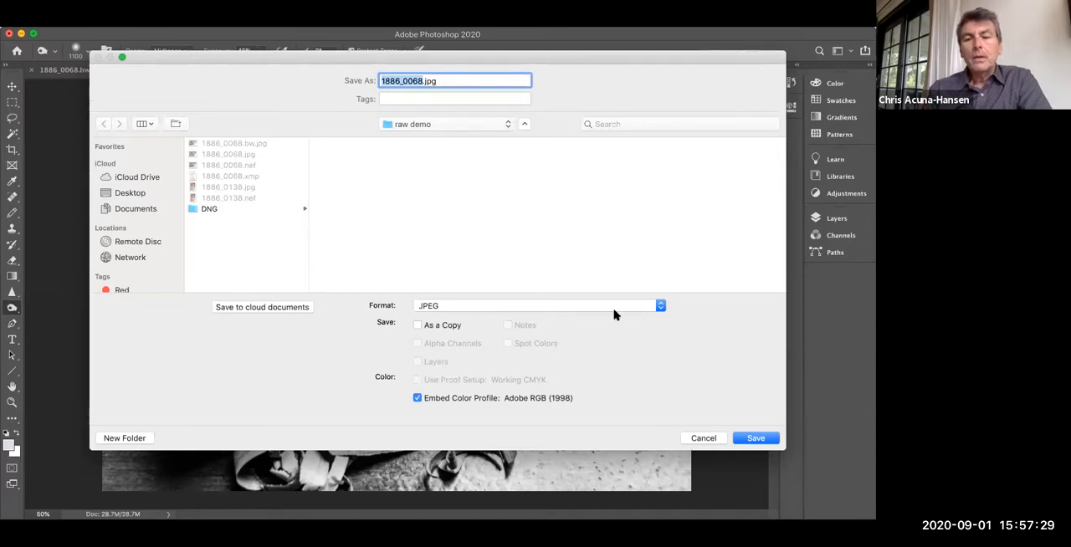
pyautogui.press('Escape')
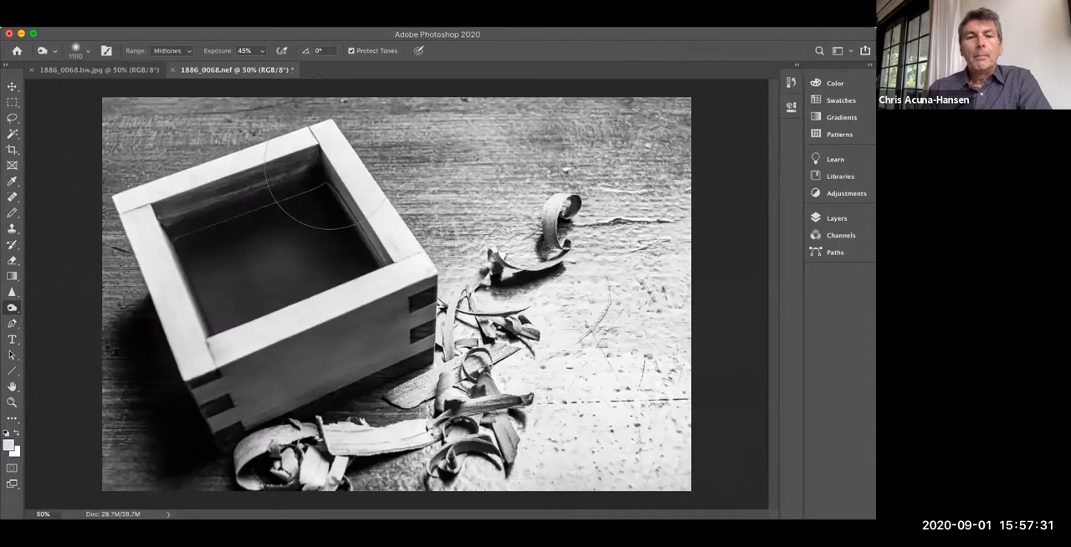
# Step: Save the retouched image in Photoshop format as 1886_0068.bw2.psd in the raw demo folder, and compare it with 1886_0068.bw.jpg
pyautogui.click(95, 21)
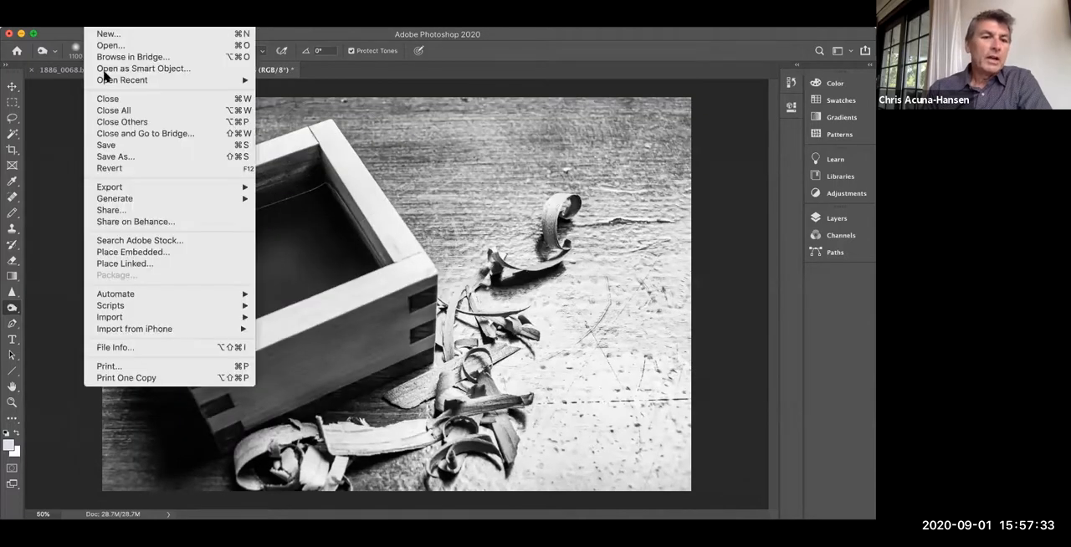
pyautogui.click(120, 158)
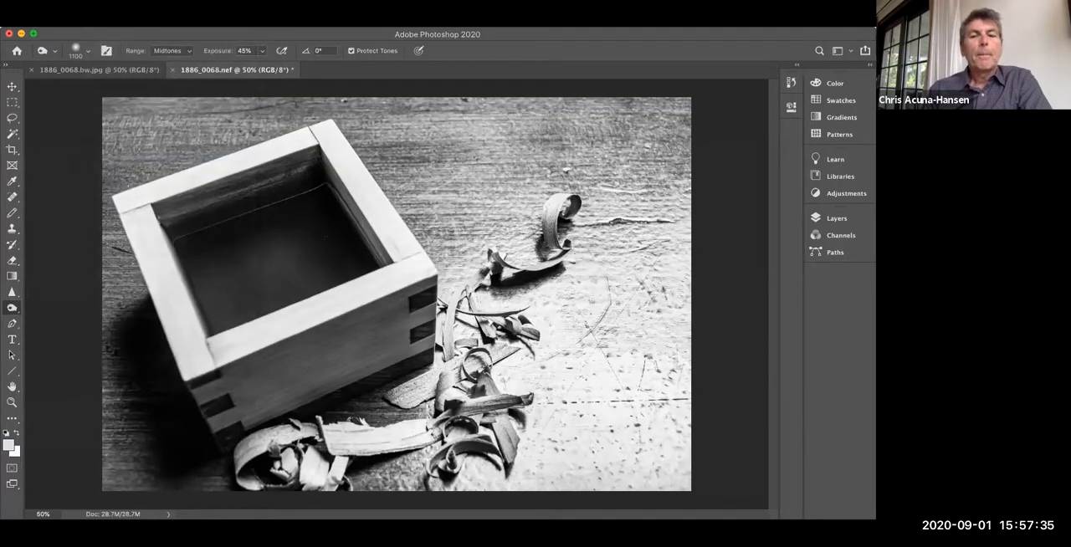
pyautogui.click(423, 82)
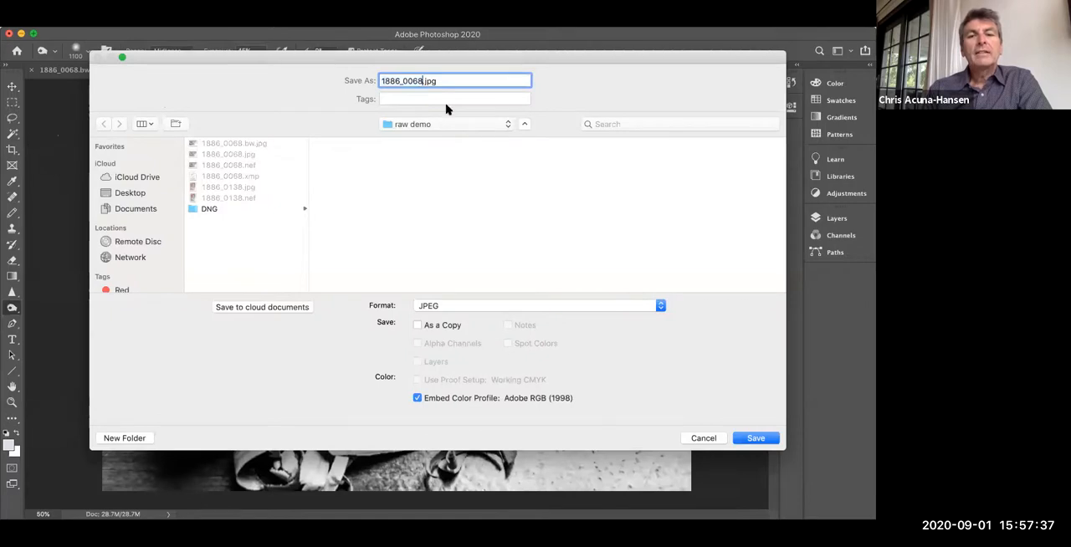
pyautogui.write('.bw2')
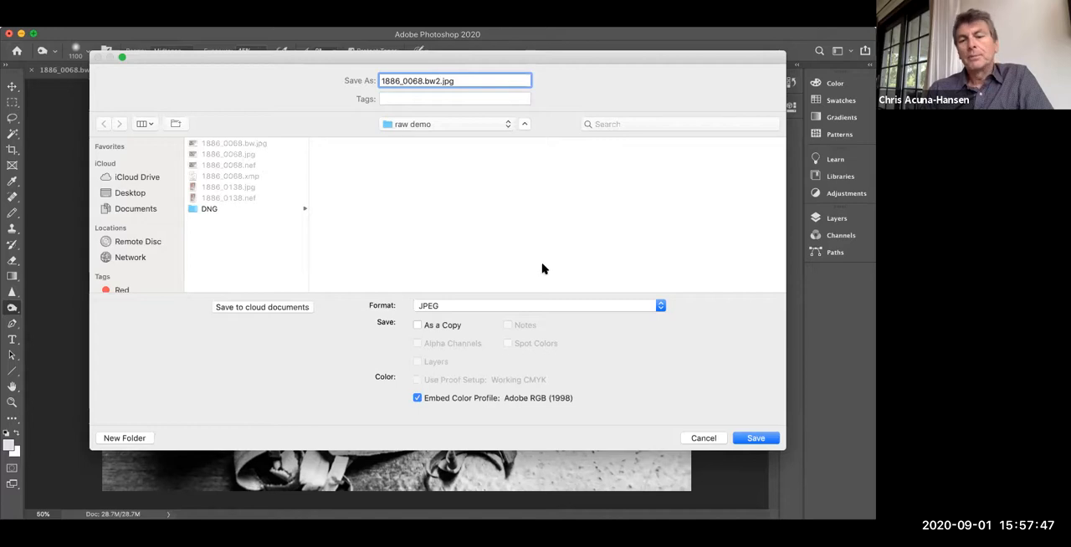
pyautogui.click(660, 307)
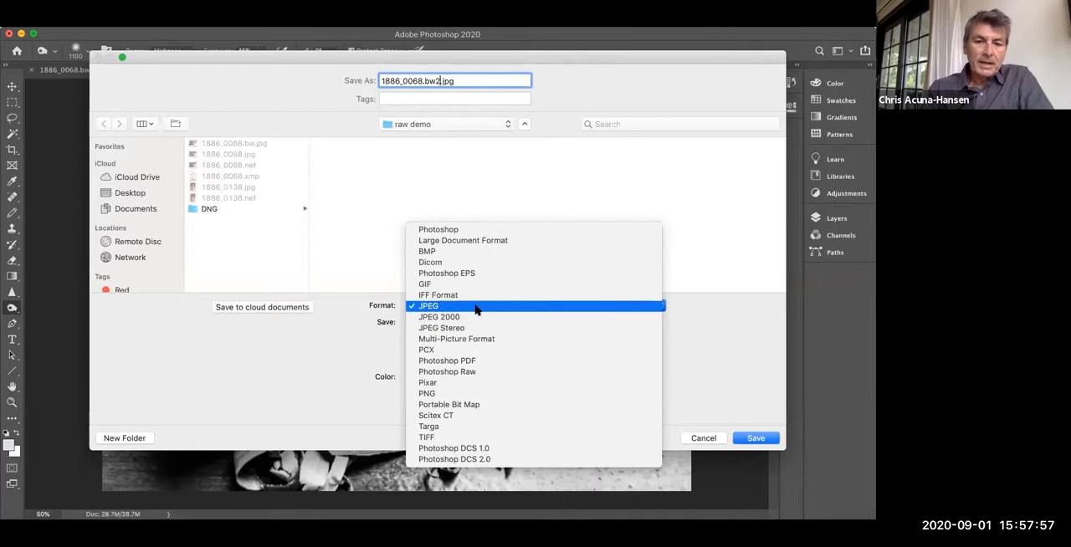
pyautogui.click(469, 230)
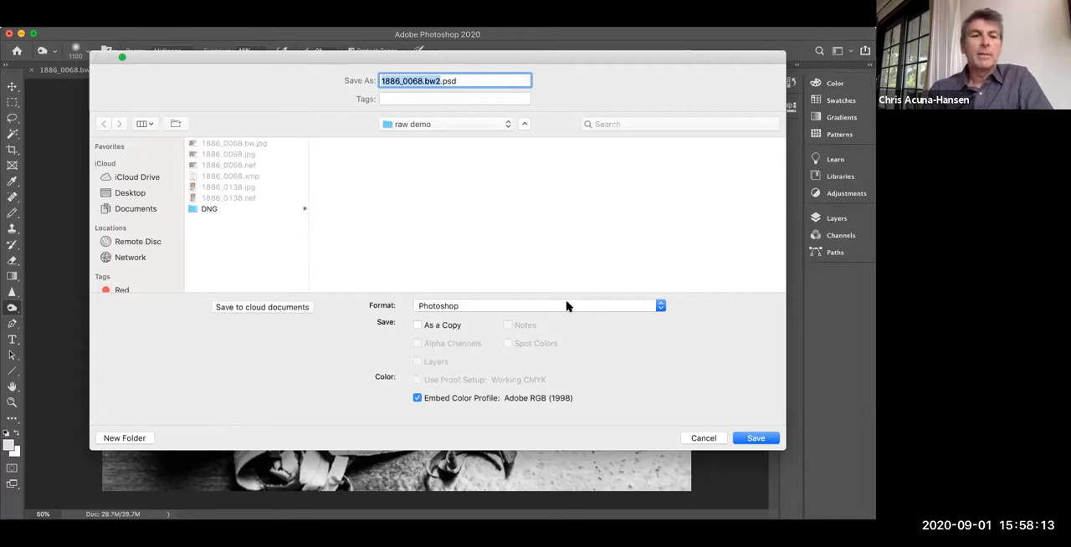
pyautogui.click(660, 308)
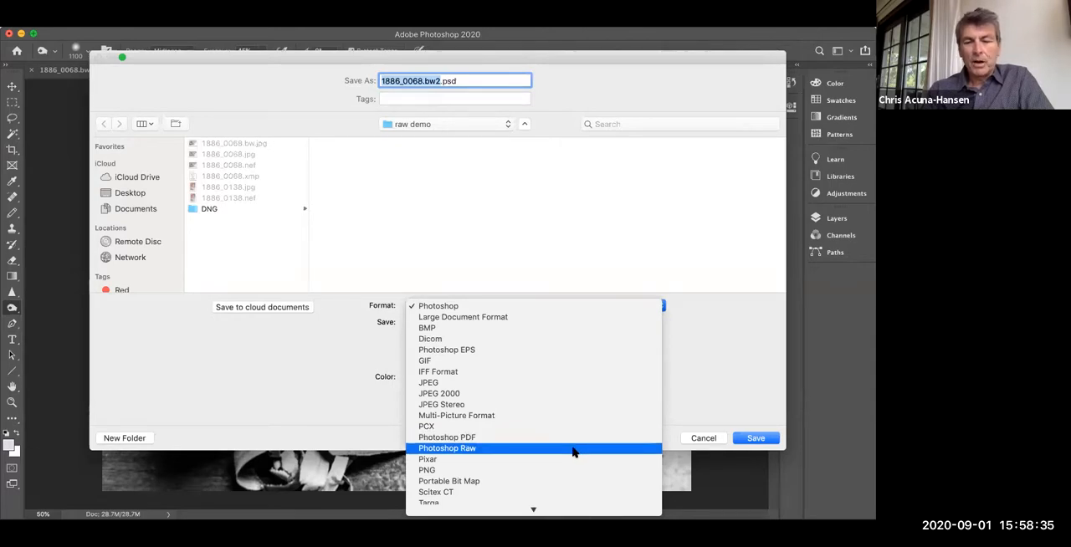
pyautogui.scroll(-2, 569, 476)
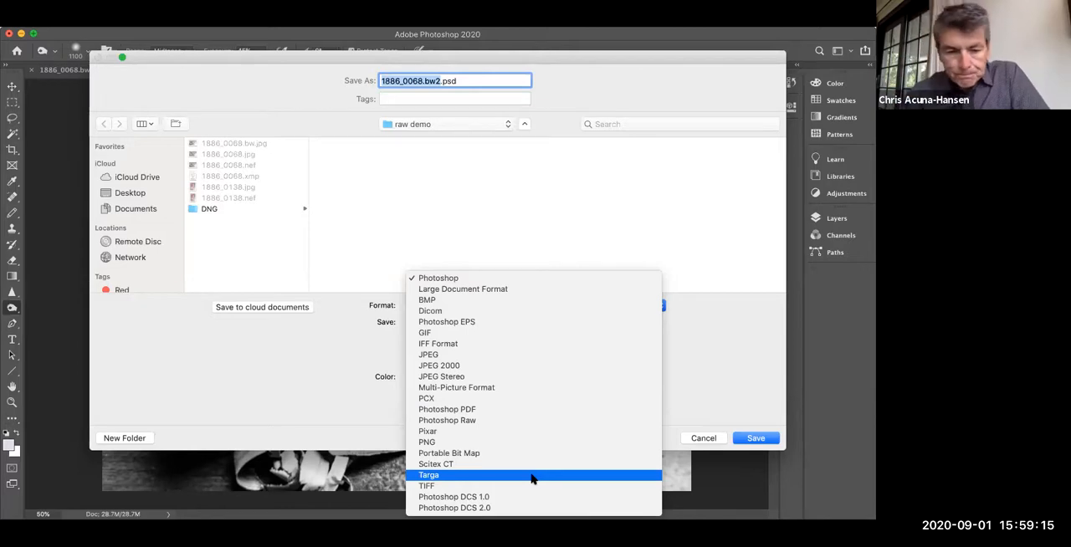
pyautogui.click(473, 280)
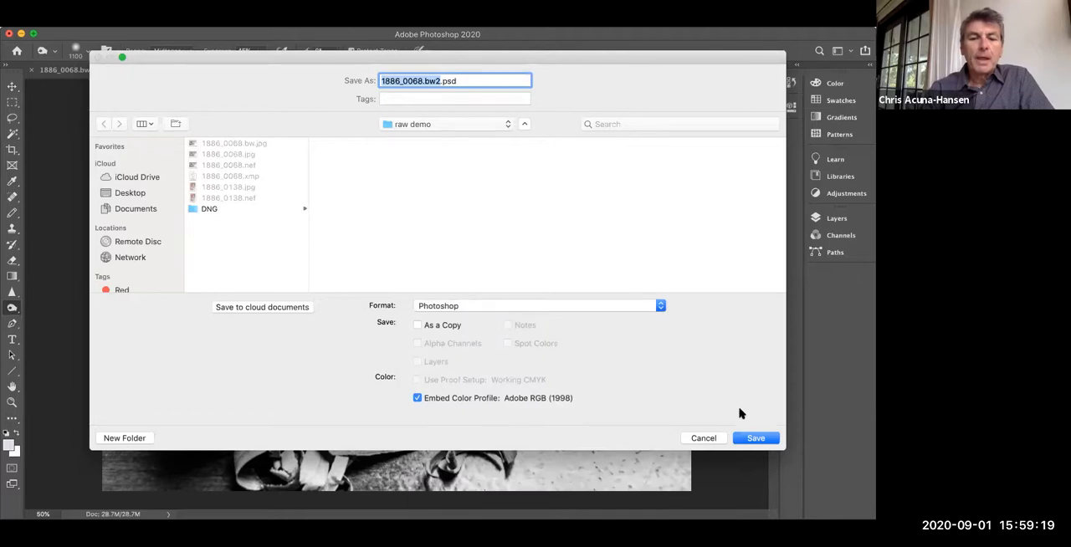
pyautogui.click(746, 437)
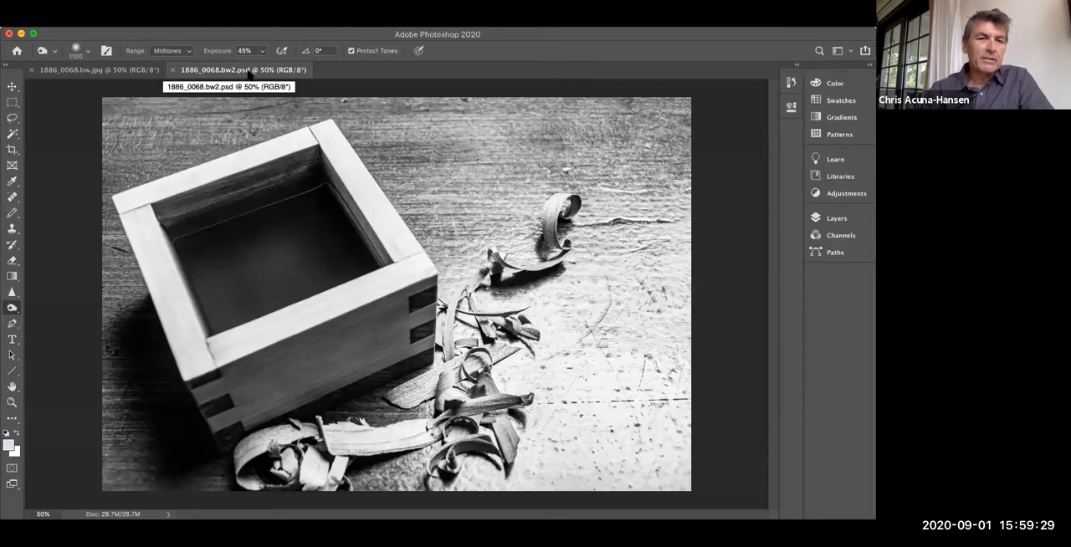
pyautogui.click(117, 70)
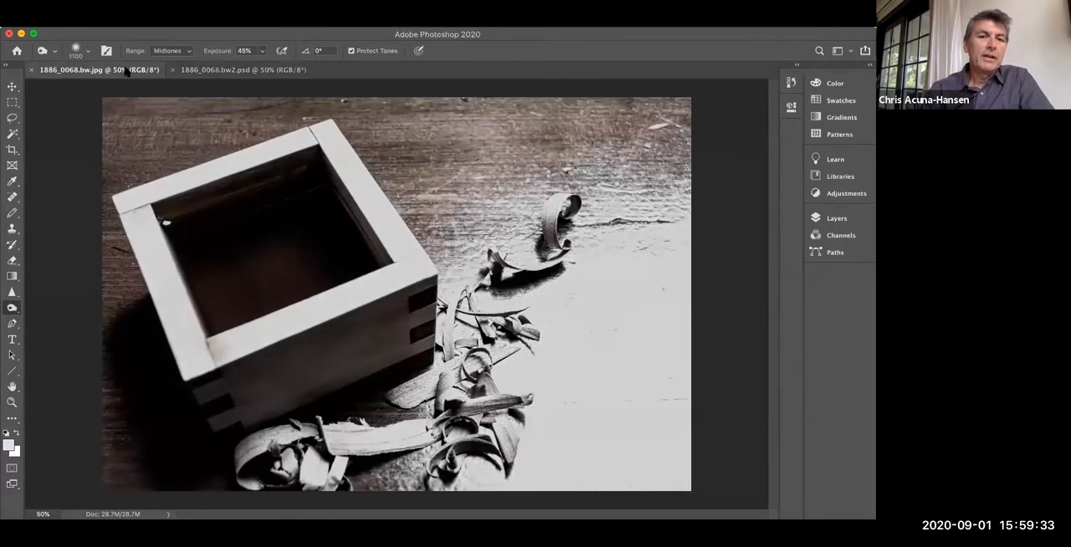
pyautogui.click(200, 72)
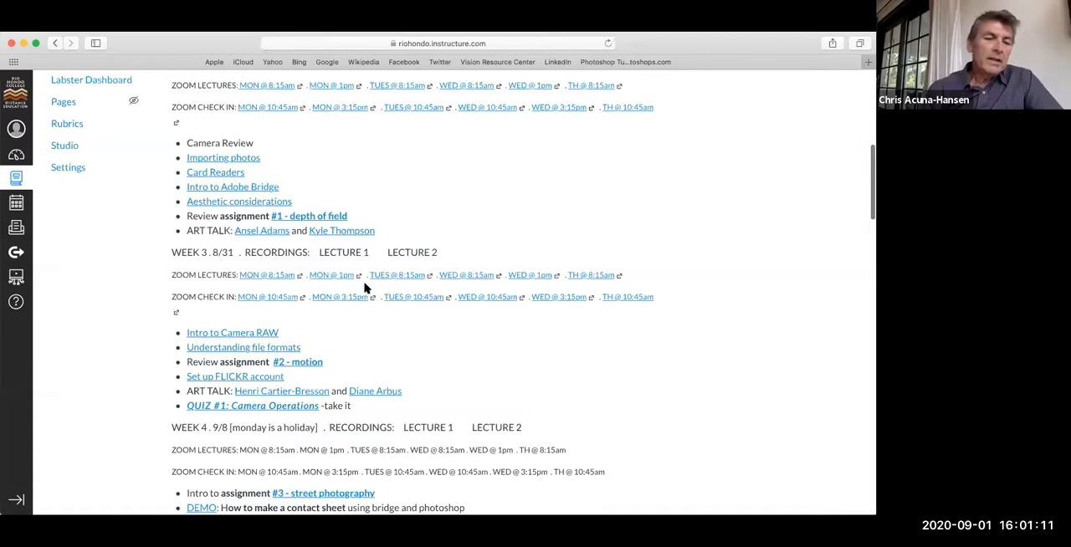
# Step: Switch to the PHTO 185 course site in Safari and read the week 3 Intro to Camera RAW pages, continuing past RAW VS. JPG to Quiz #1
pyautogui.scroll(-3, 365, 288)
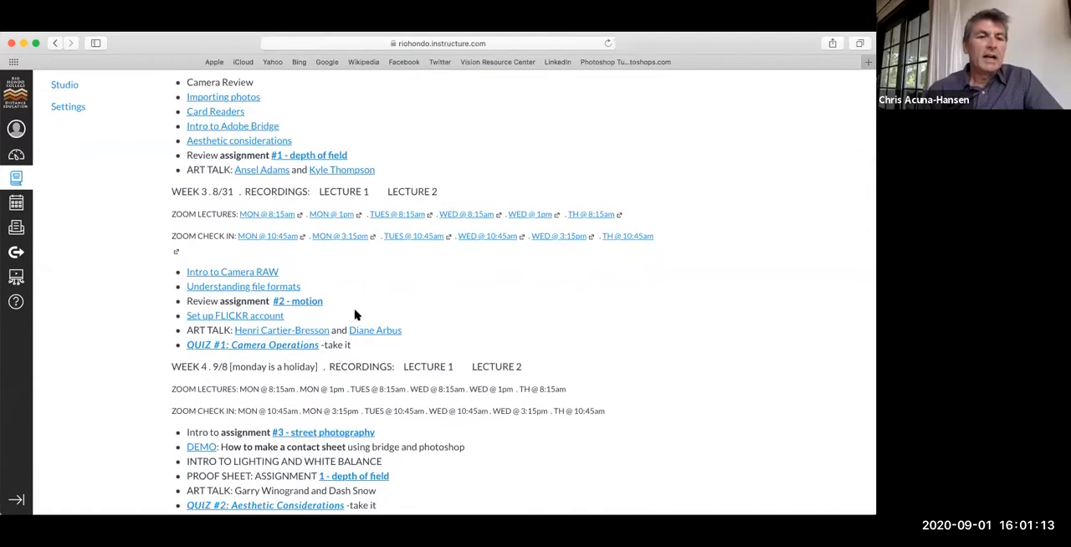
pyautogui.click(242, 273)
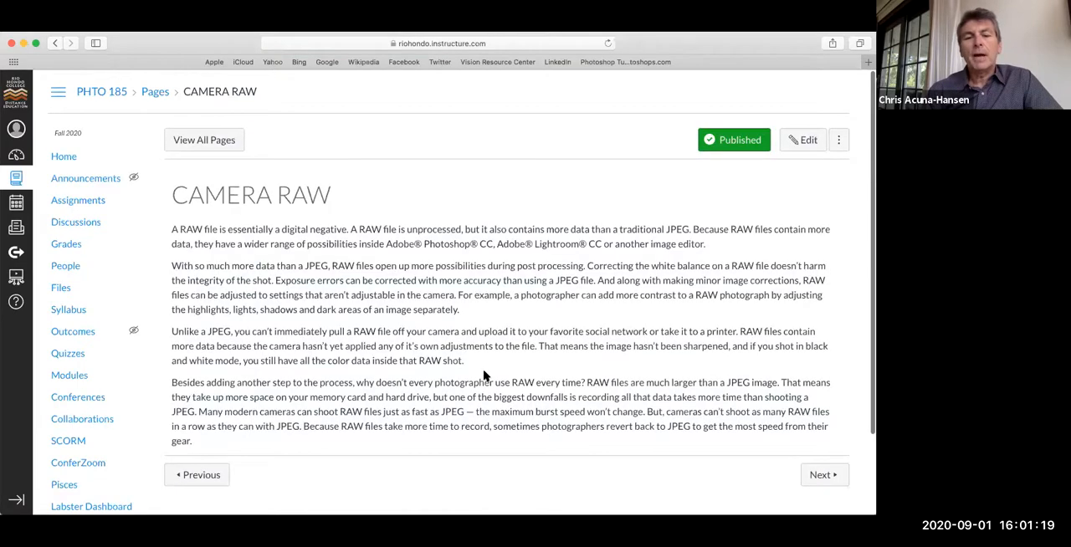
pyautogui.scroll(-2, 484, 377)
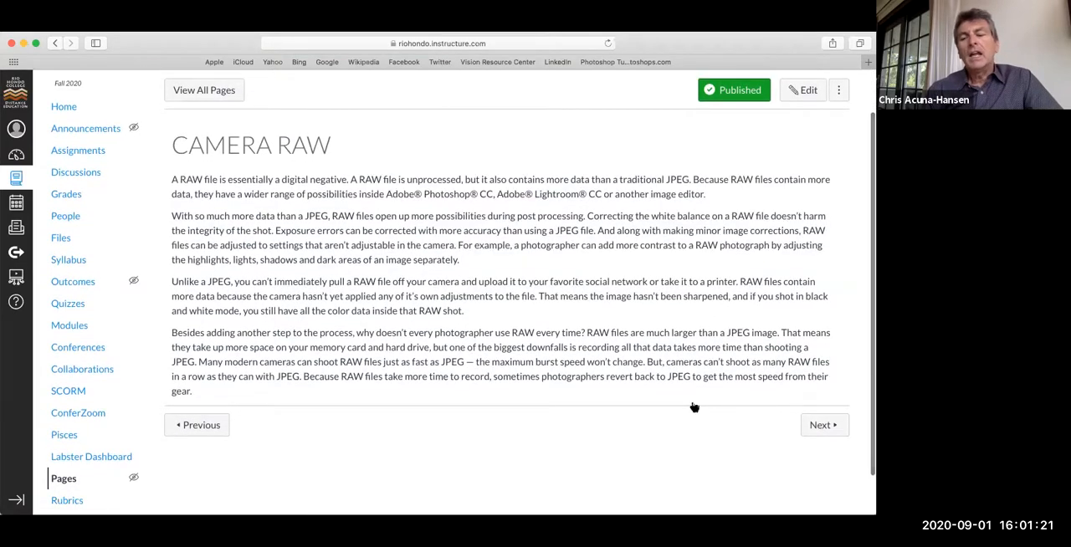
pyautogui.click(823, 425)
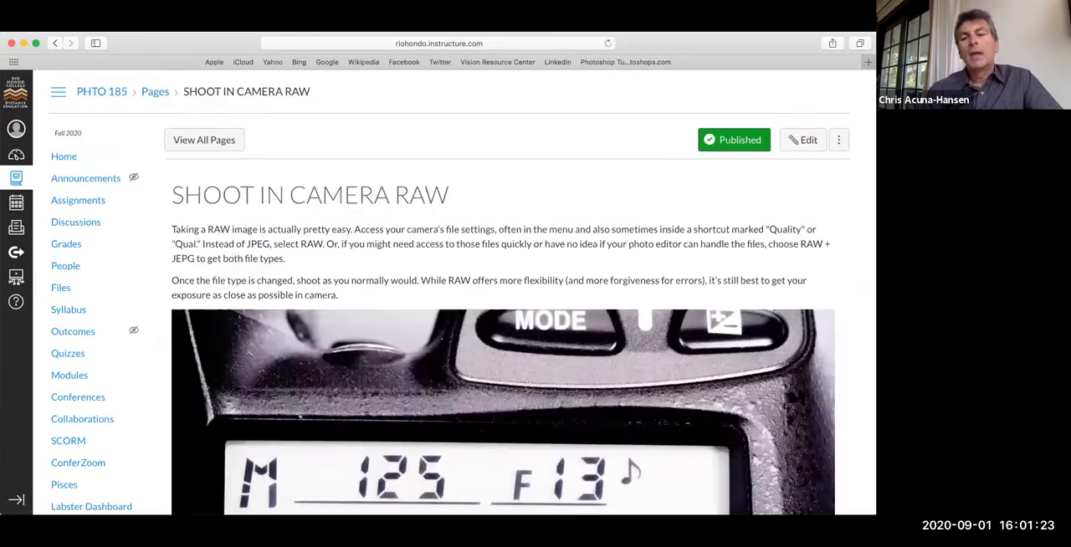
pyautogui.scroll(-4, 825, 426)
pyautogui.scroll(-6, 825, 426)
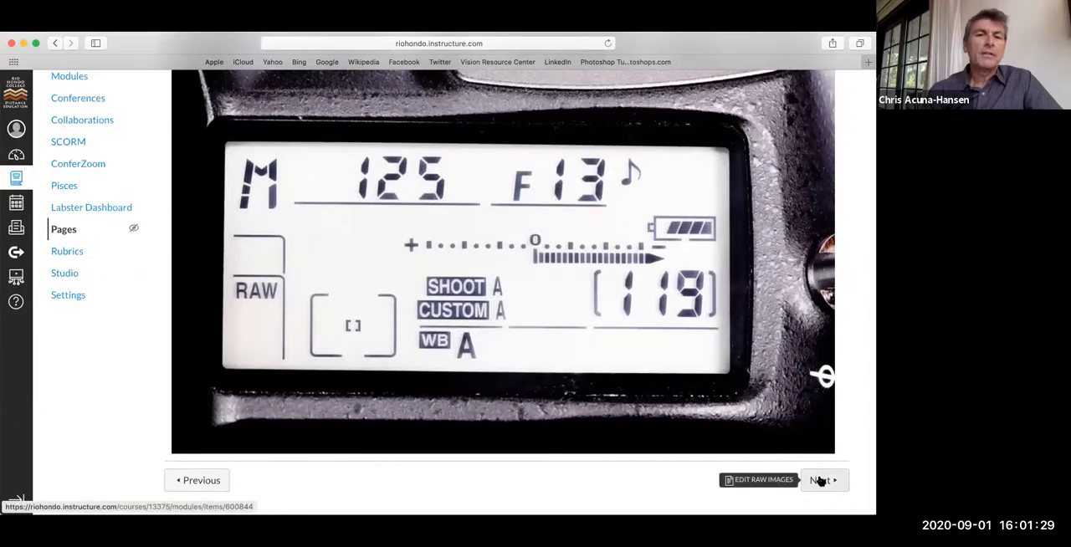
pyautogui.click(820, 480)
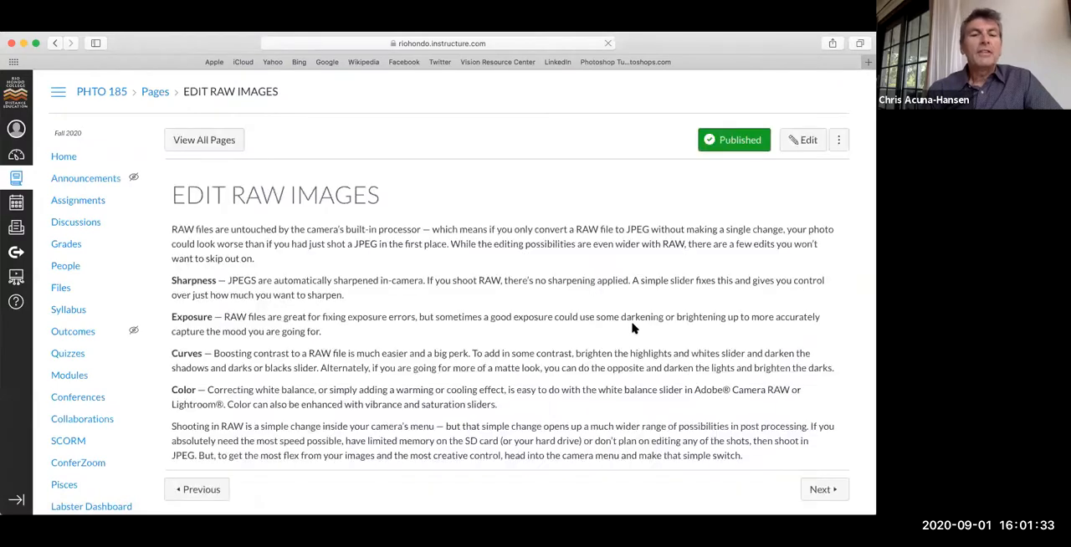
pyautogui.scroll(-2, 344, 126)
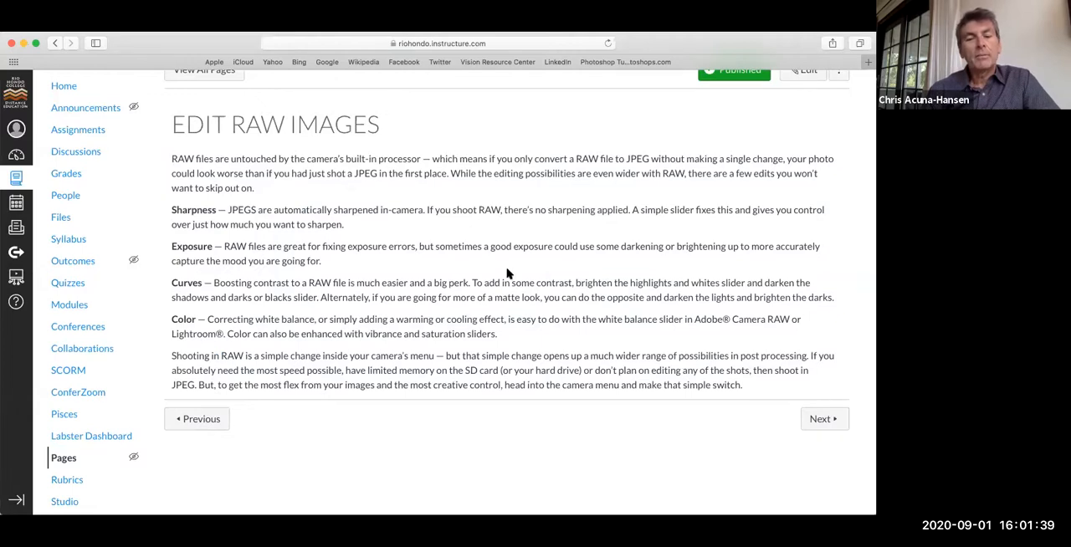
pyautogui.click(817, 420)
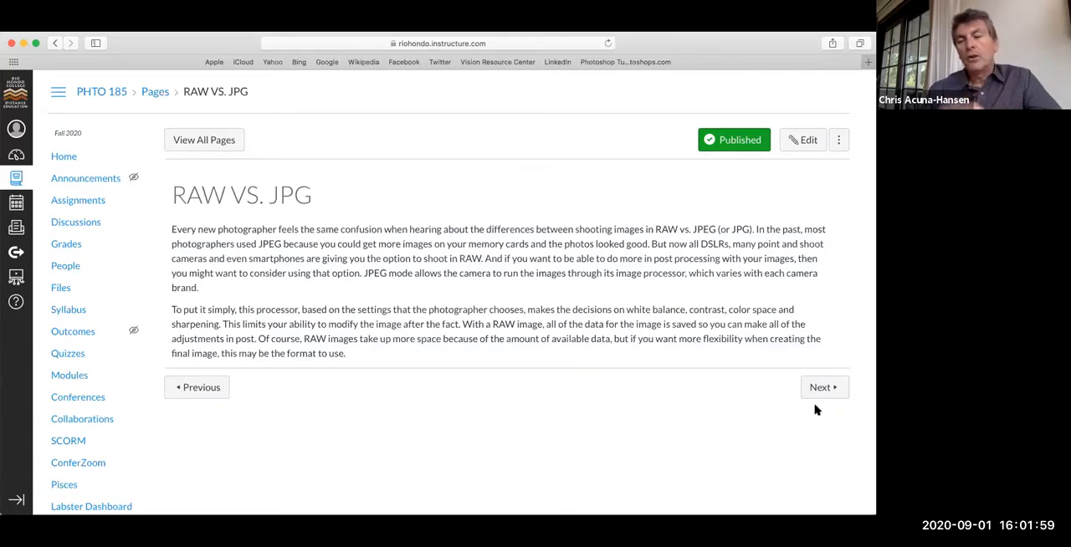
pyautogui.click(823, 388)
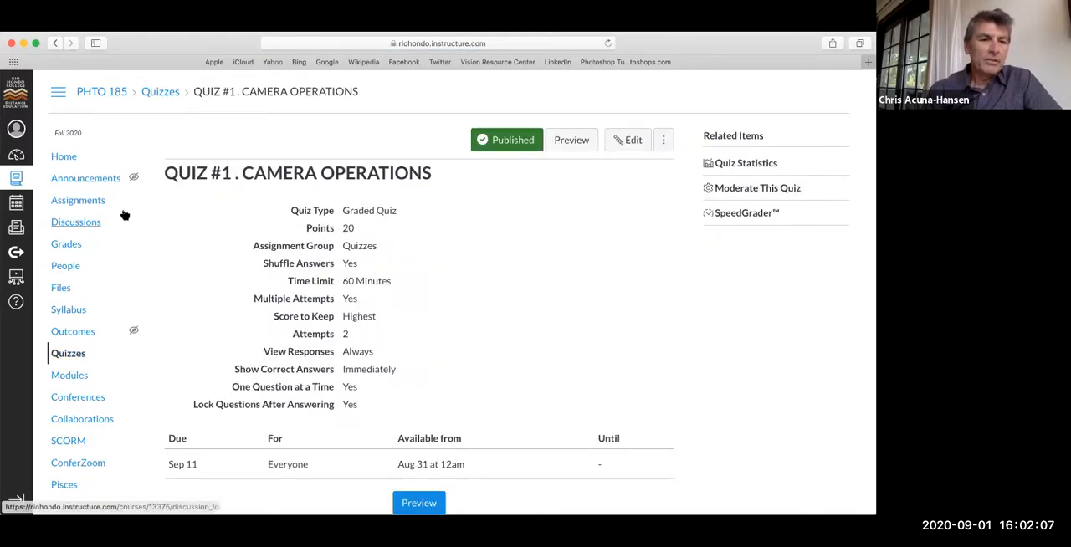
# Step: Return to the PHTO 185 course home page and open the week 3 lesson Understanding file formats
pyautogui.click(71, 158)
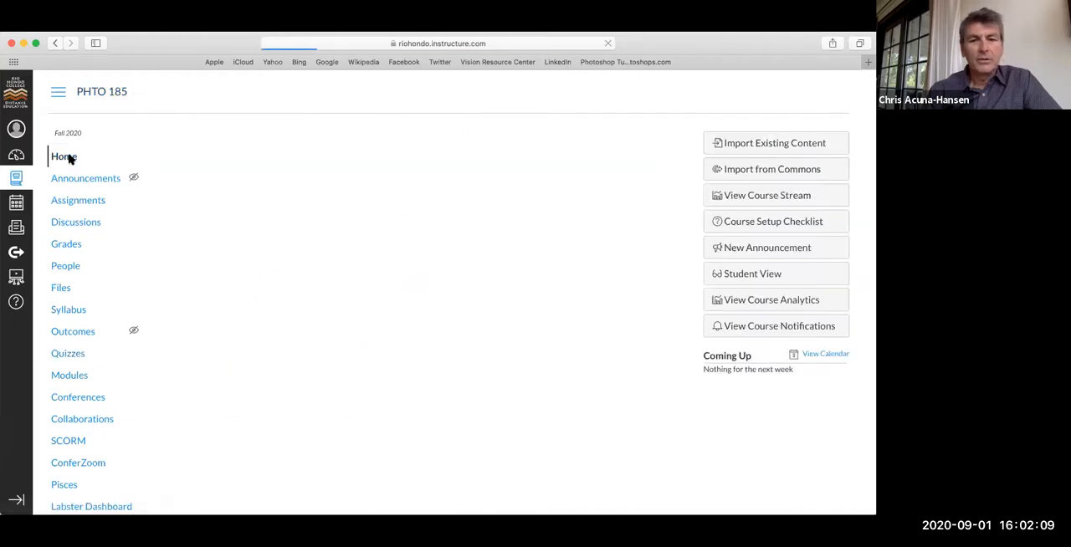
pyautogui.scroll(-5, 326, 293)
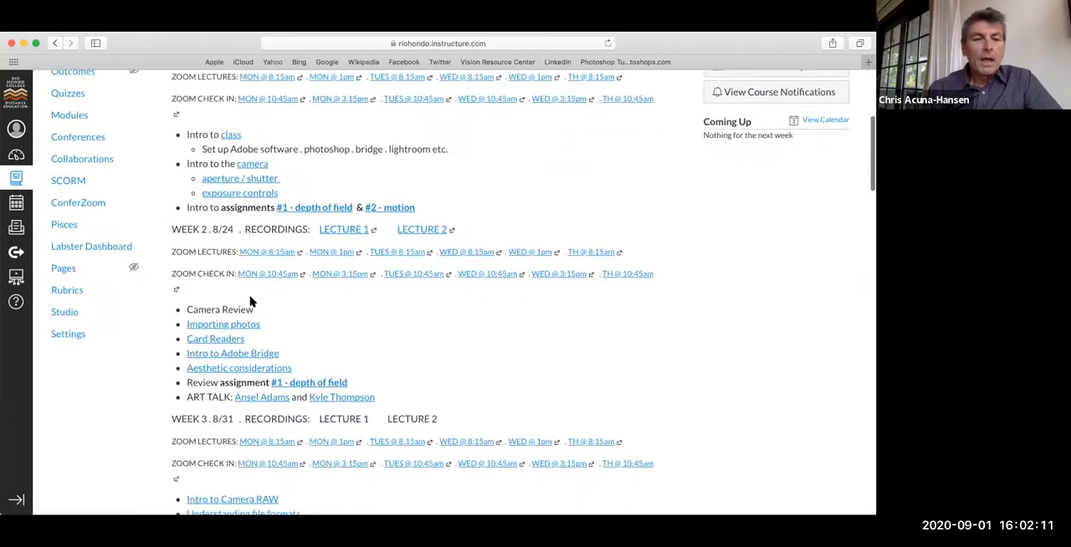
pyautogui.scroll(-3, 247, 309)
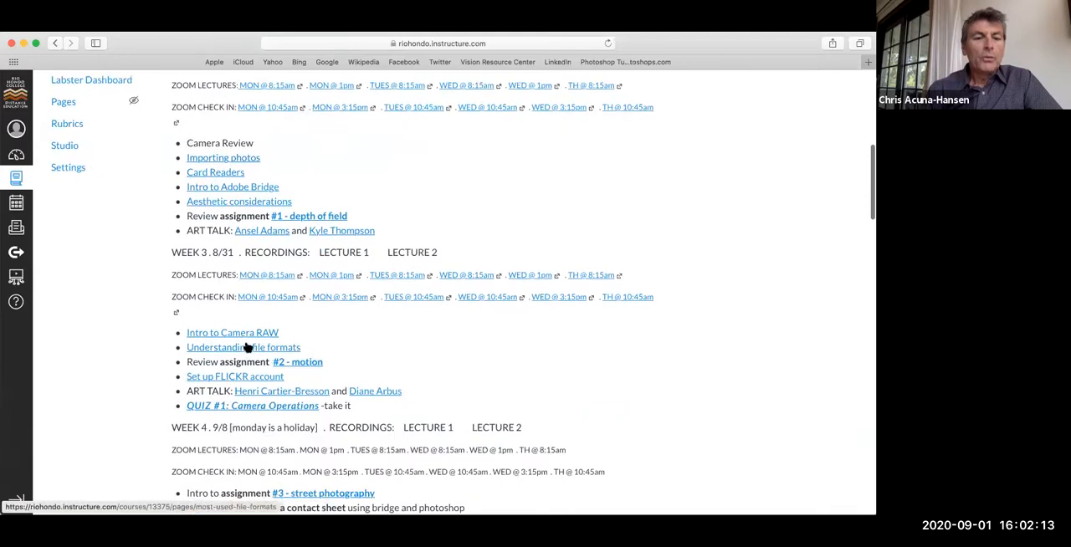
pyautogui.click(246, 350)
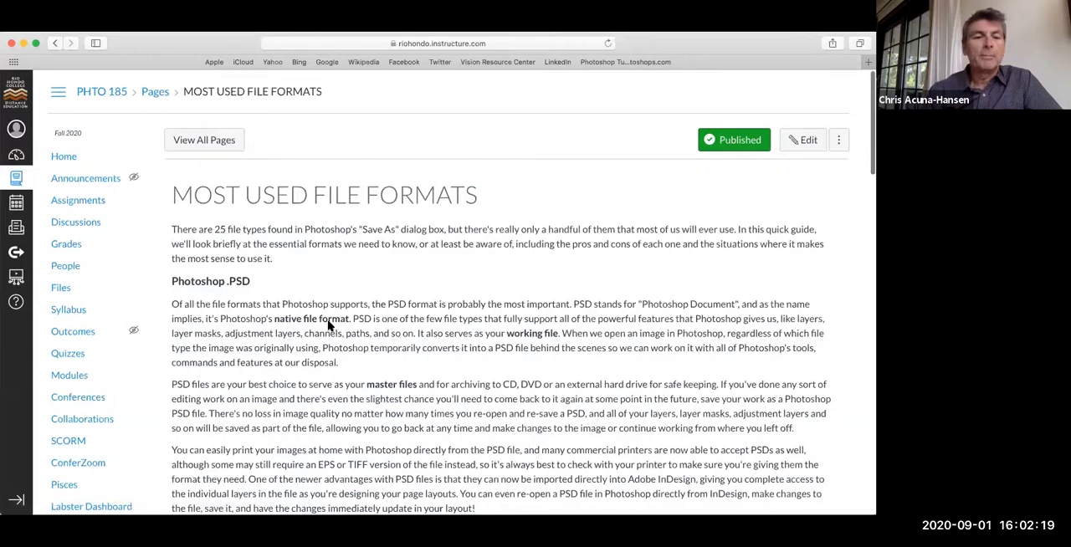
# Step: Read through the MOST USED FILE FORMATS page, examining the PSD, DNG, JPEG, GIF, PNG, TIFF, EPS and PDF sections
pyautogui.scroll(-2, 402, 293)
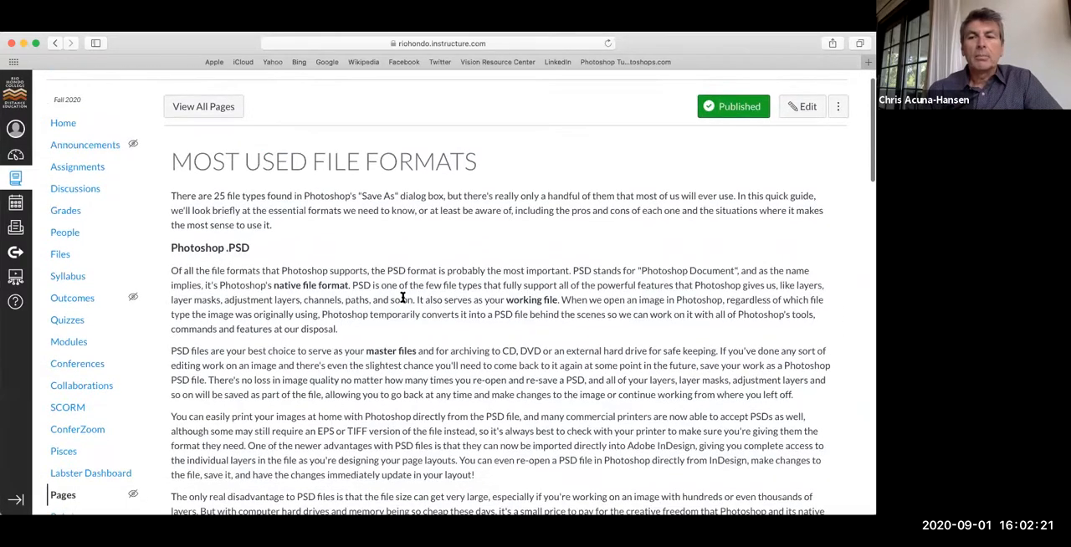
pyautogui.scroll(-2, 403, 298)
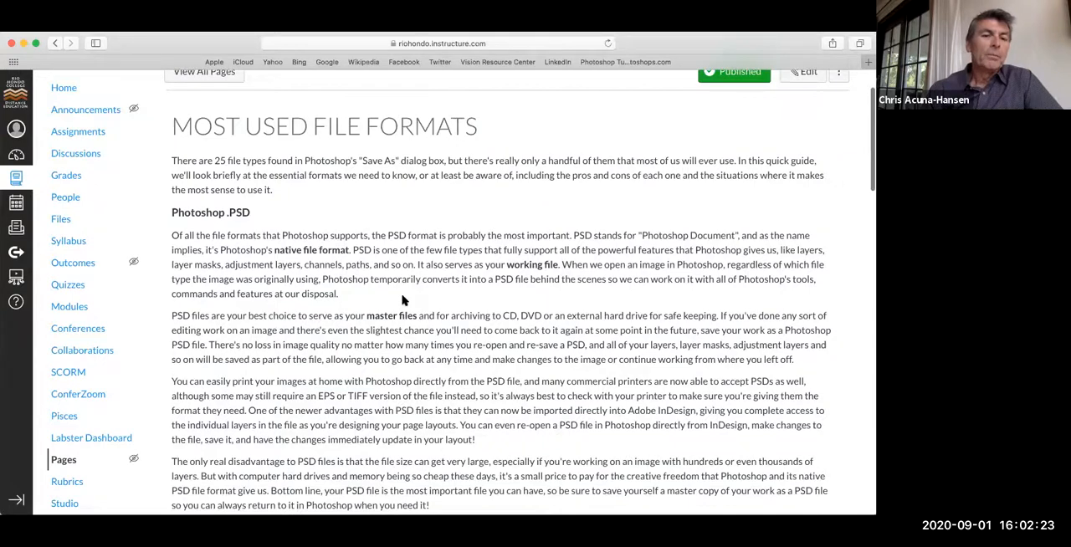
pyautogui.scroll(-2, 402, 300)
pyautogui.scroll(-1, 322, 217)
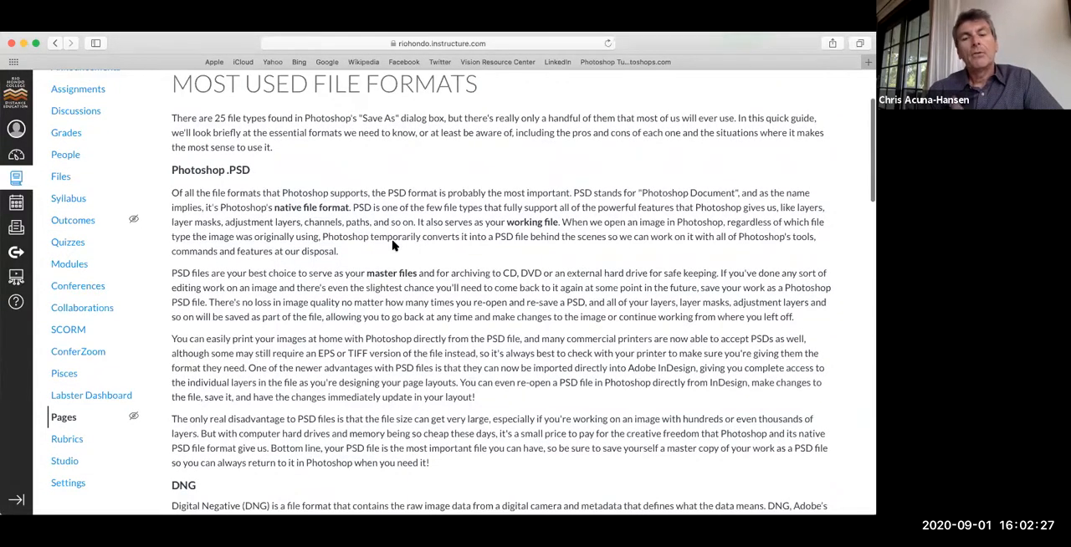
pyautogui.scroll(-3, 393, 246)
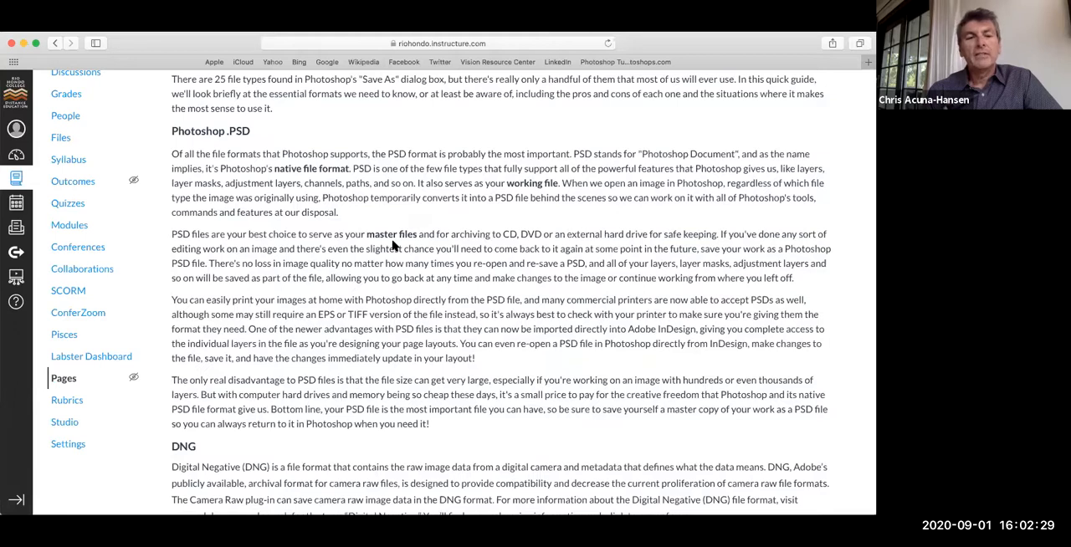
pyautogui.scroll(-5, 393, 242)
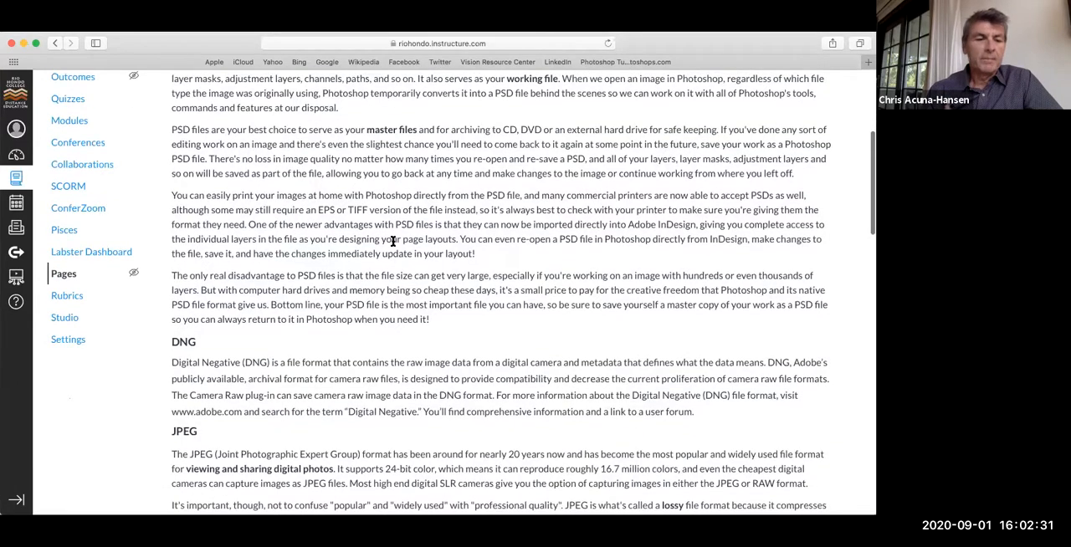
pyautogui.scroll(-10, 393, 241)
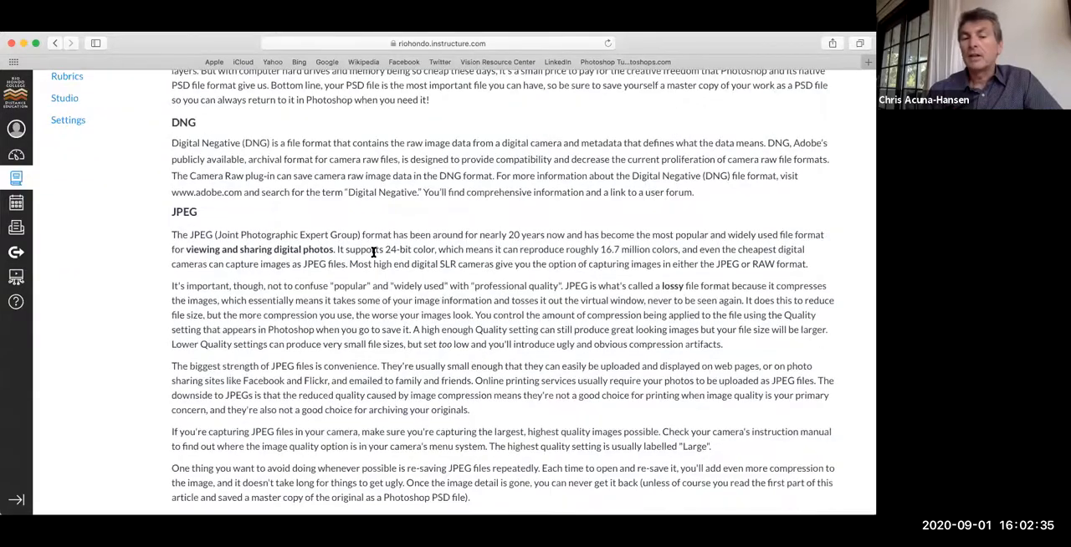
pyautogui.scroll(-5, 374, 252)
pyautogui.scroll(-12, 374, 252)
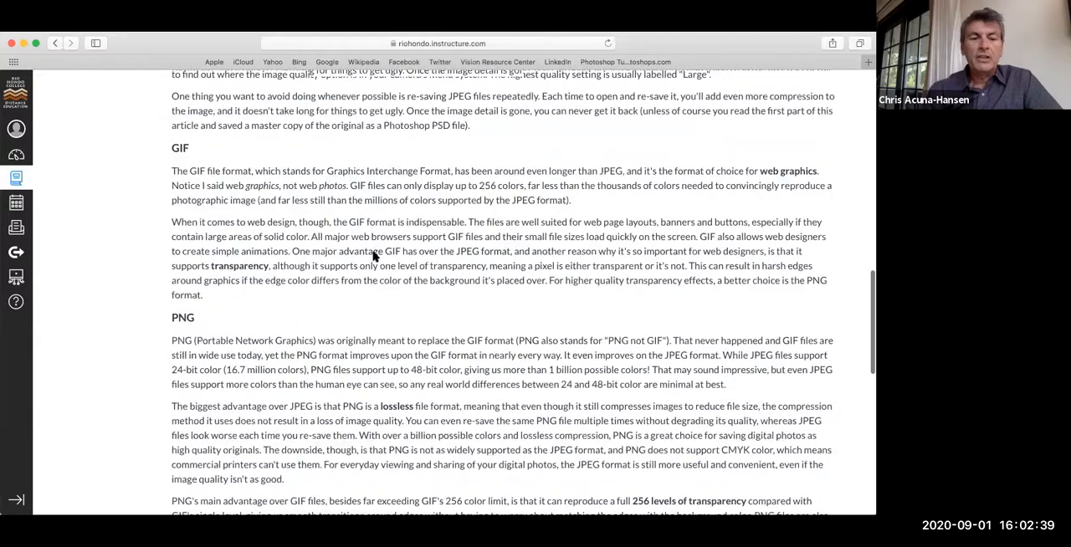
pyautogui.scroll(-14, 374, 257)
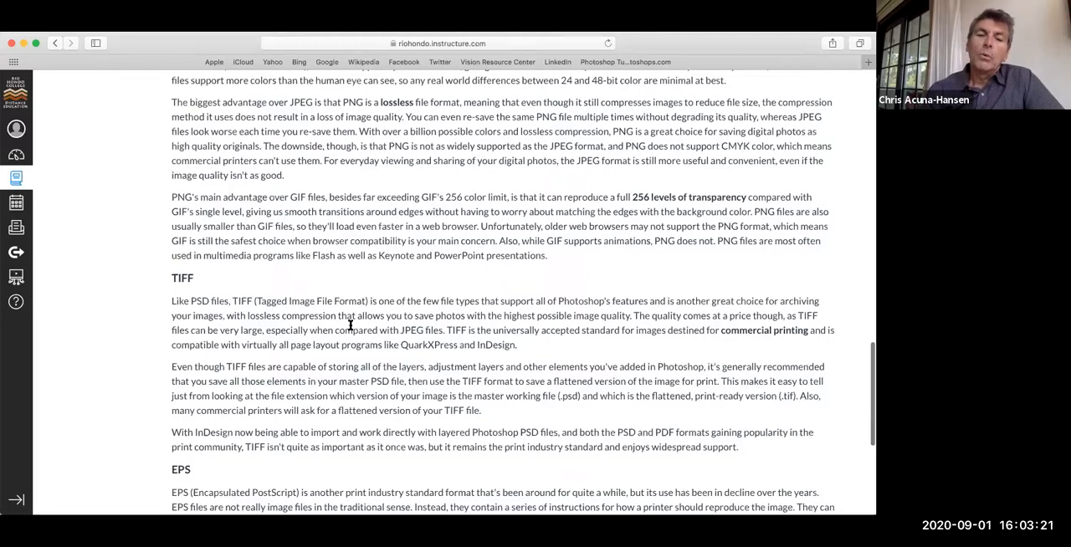
pyautogui.scroll(-5, 350, 325)
pyautogui.scroll(-1, 349, 330)
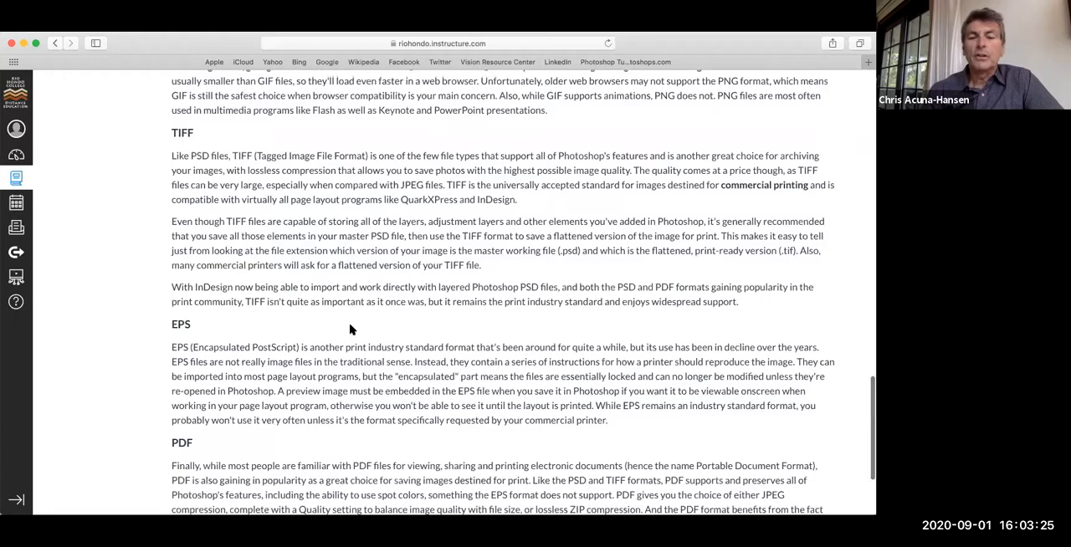
pyautogui.scroll(-4, 350, 330)
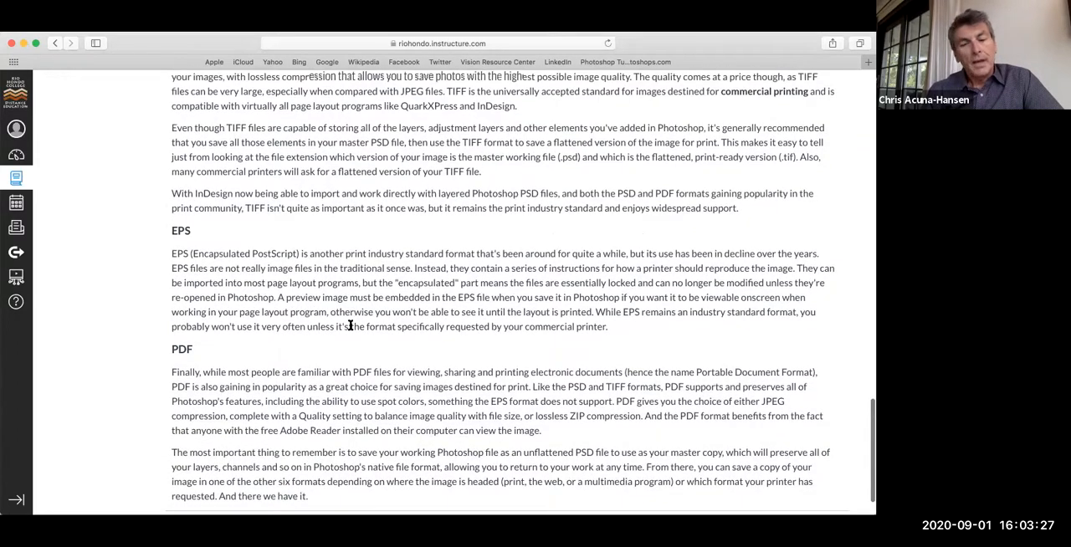
pyautogui.scroll(-2, 350, 326)
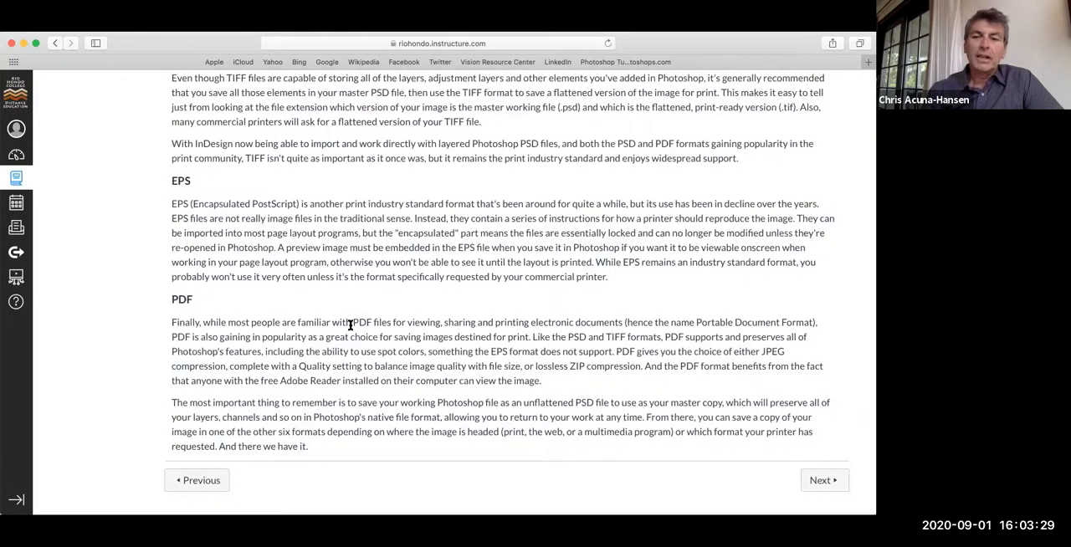